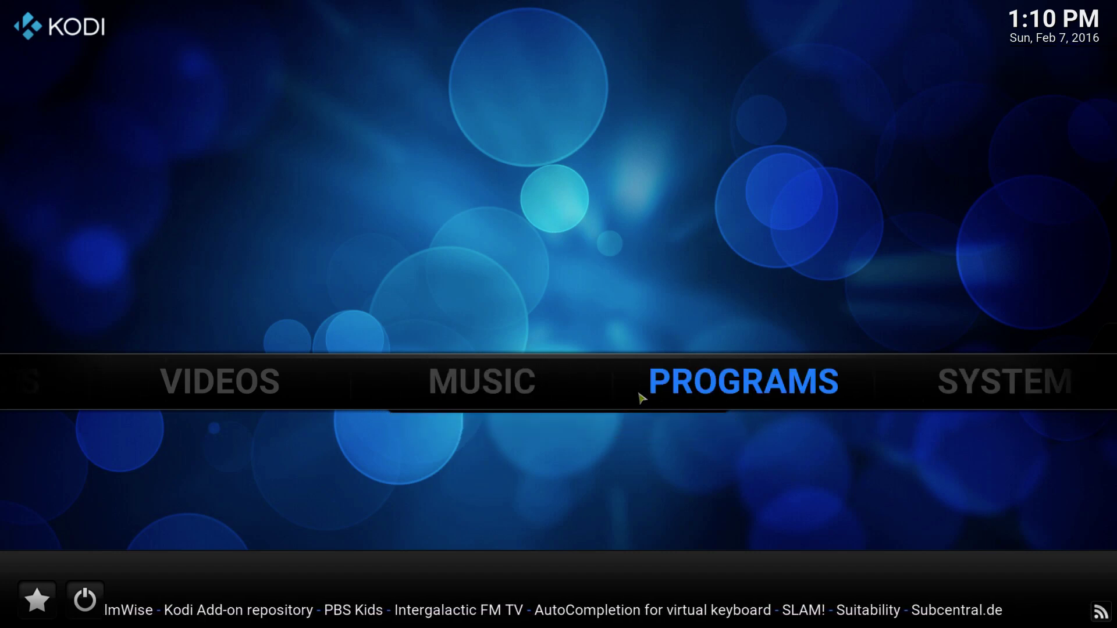
{"action": "scroll", "coordinate": [633, 397], "scroll_direction": "down", "scroll_amount": 1}
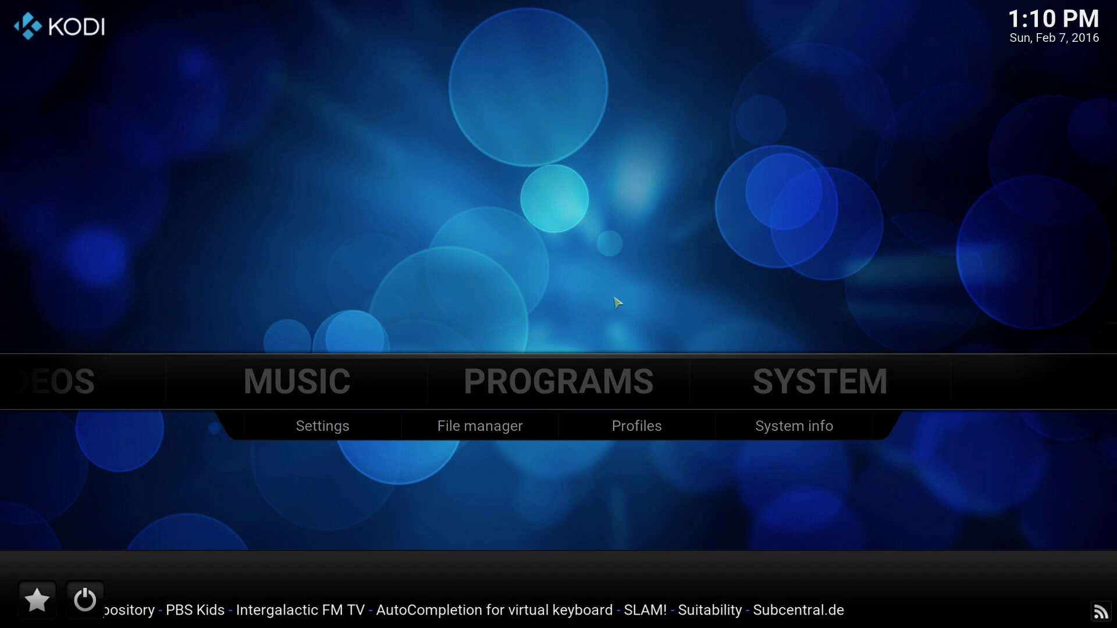
{"action": "key", "text": "alt+Tab"}
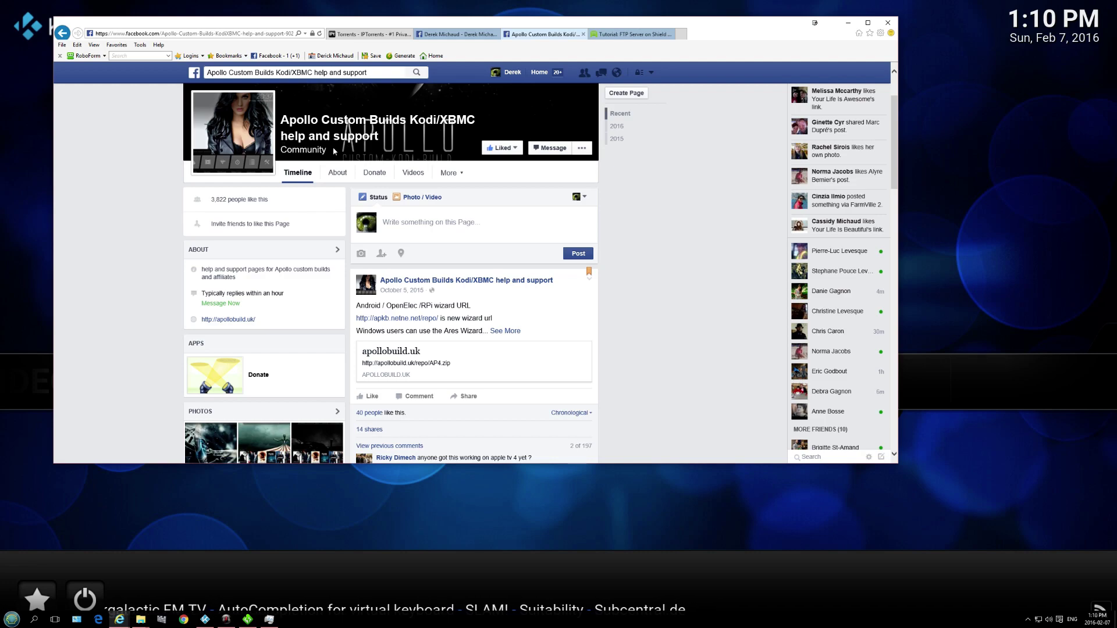
{"action": "scroll", "coordinate": [454, 210], "scroll_direction": "up", "scroll_amount": 1}
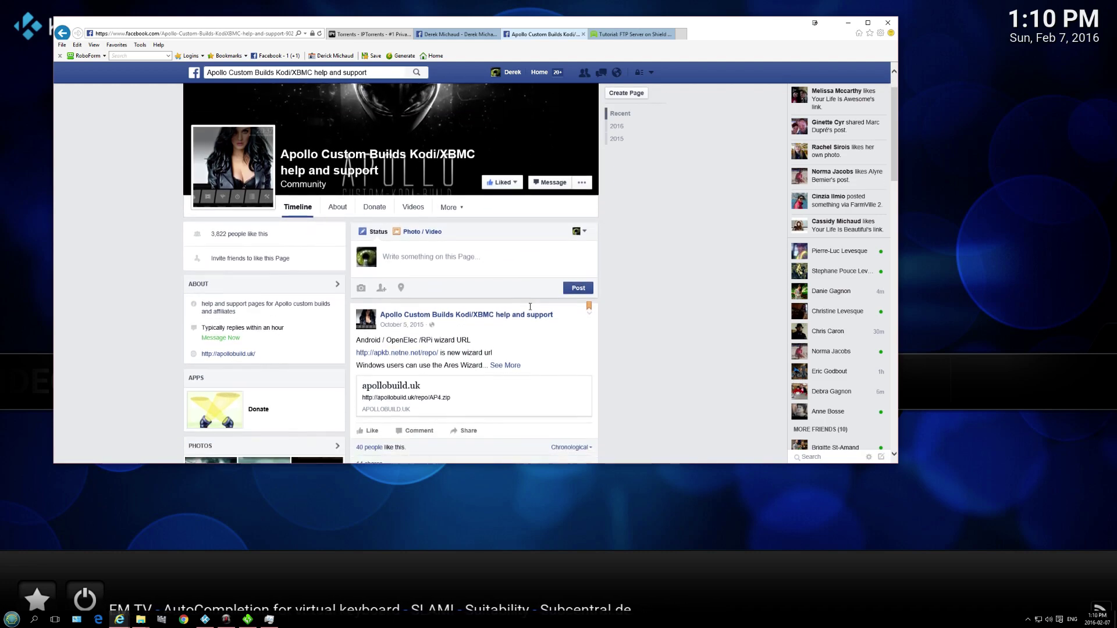
{"action": "scroll", "coordinate": [530, 306], "scroll_direction": "down", "scroll_amount": 1}
{"action": "left_click_drag", "start_coordinate": [359, 342], "coordinate": [435, 341]}
{"action": "right_click", "coordinate": [435, 342]}
{"action": "left_click", "coordinate": [455, 408]}
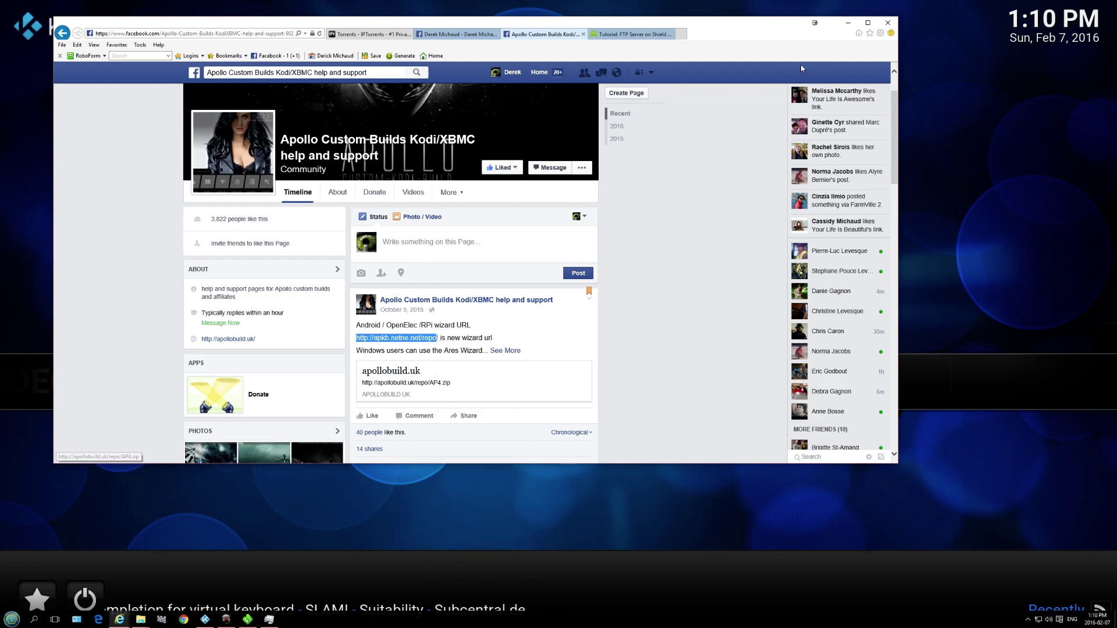
{"action": "left_click", "coordinate": [847, 22]}
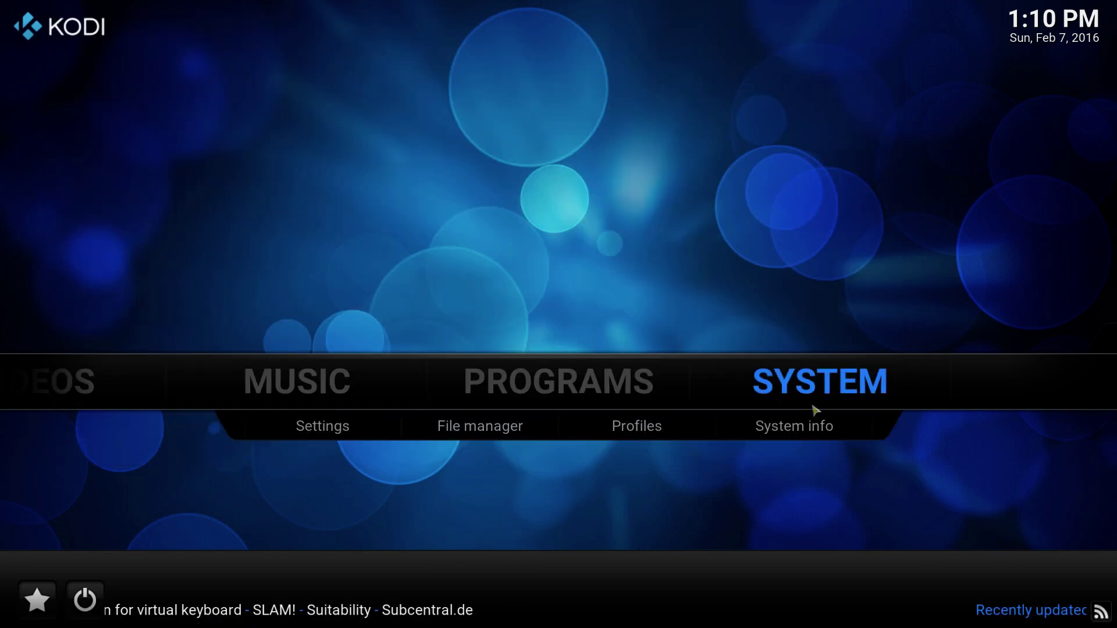
{"action": "left_click", "coordinate": [522, 433]}
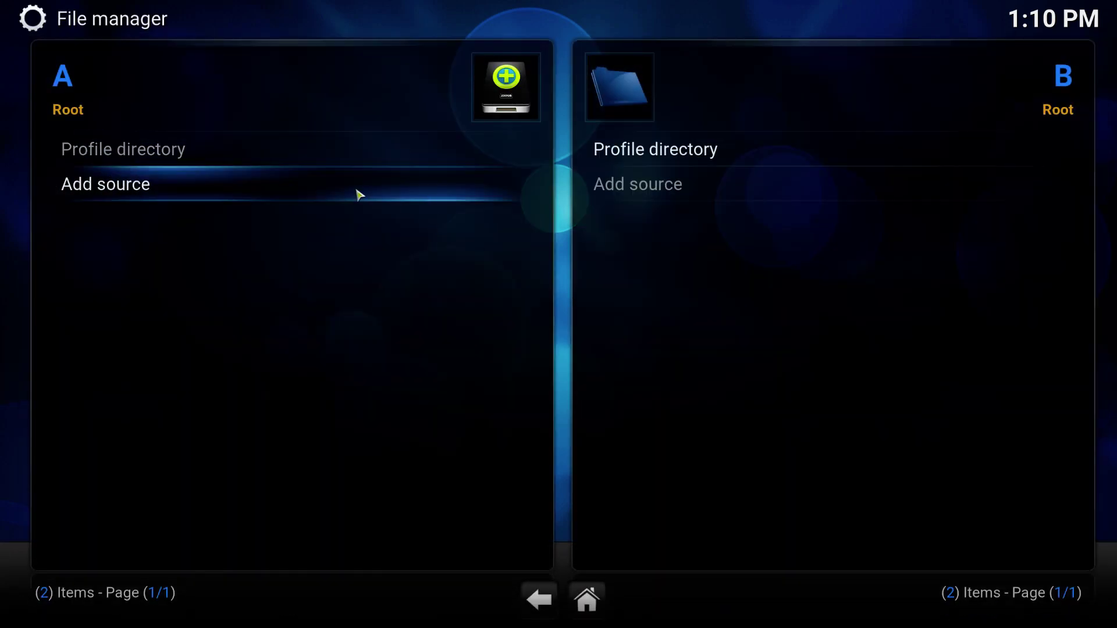
{"action": "left_click", "coordinate": [157, 197]}
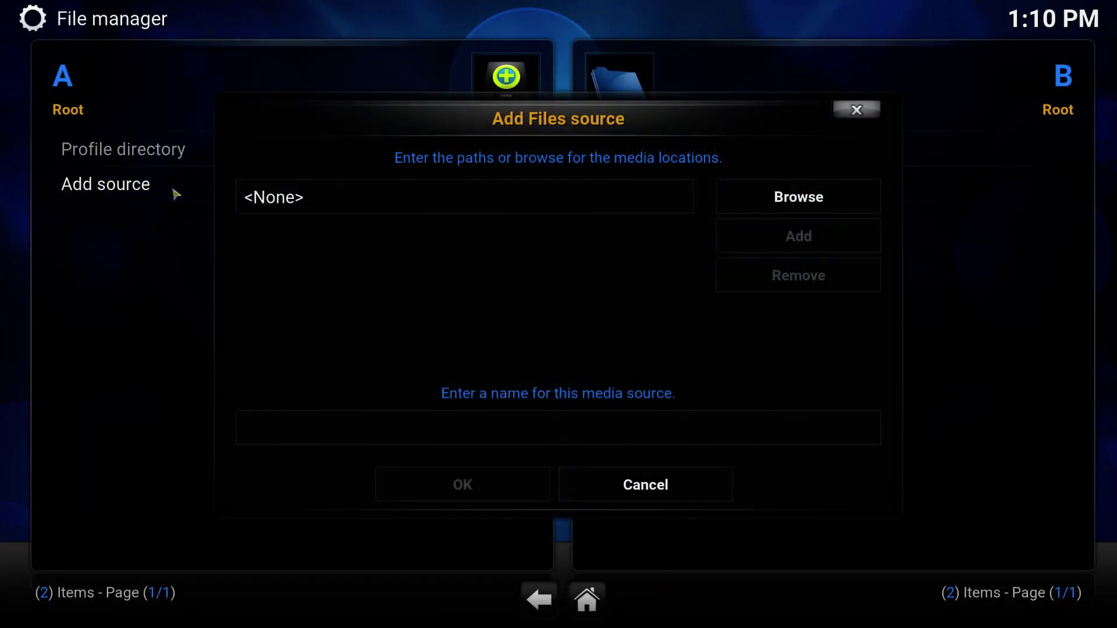
{"action": "left_click", "coordinate": [380, 205]}
{"action": "key", "text": "ctrl+v"}
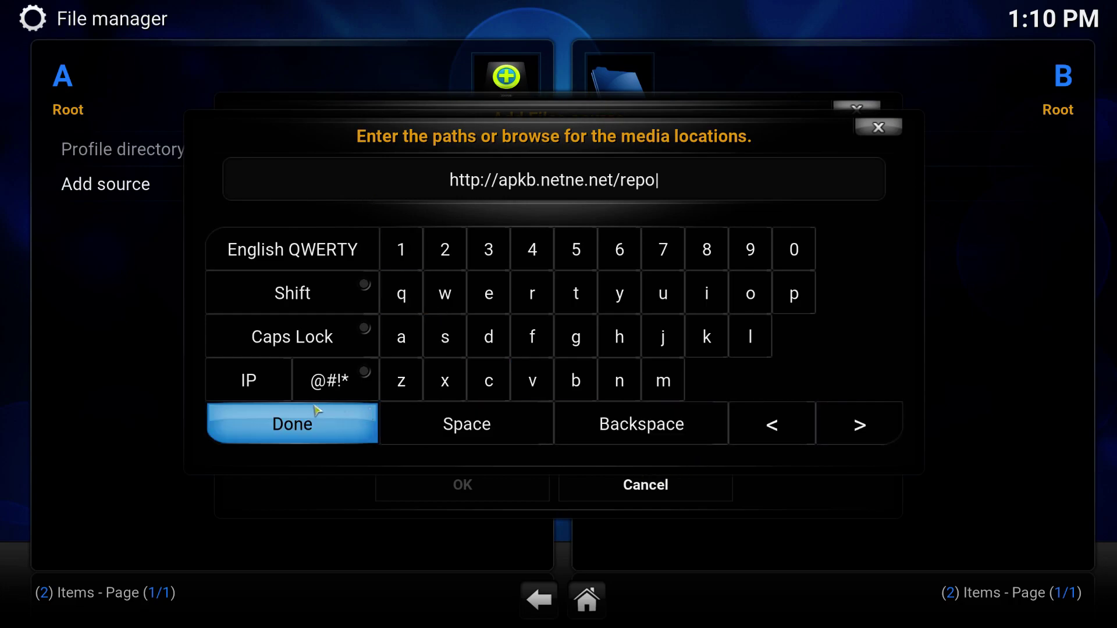
{"action": "left_click", "coordinate": [314, 430]}
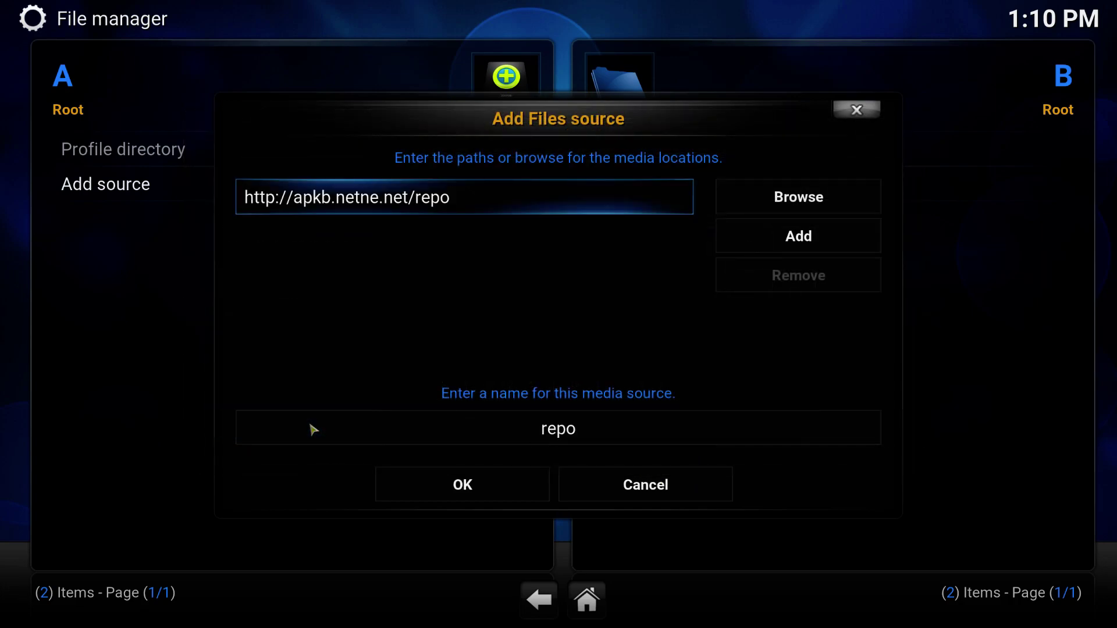
Name the media source apollo, save it and return to the home screen
{"action": "left_click", "coordinate": [587, 436]}
{"action": "key", "text": "BackSpace"}
{"action": "key", "text": "BackSpace"}
{"action": "key", "text": "BackSpace"}
{"action": "key", "text": "BackSpace"}
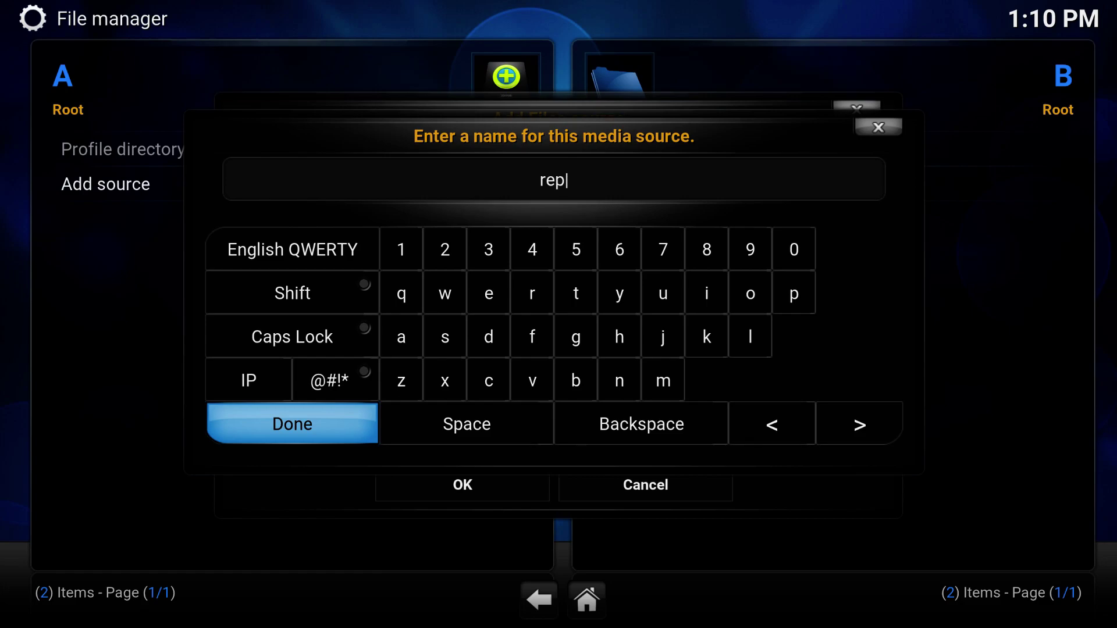
{"action": "type", "text": "apollo"}
{"action": "key", "text": "Right"}
{"action": "key", "text": "Left"}
{"action": "key", "text": "Return"}
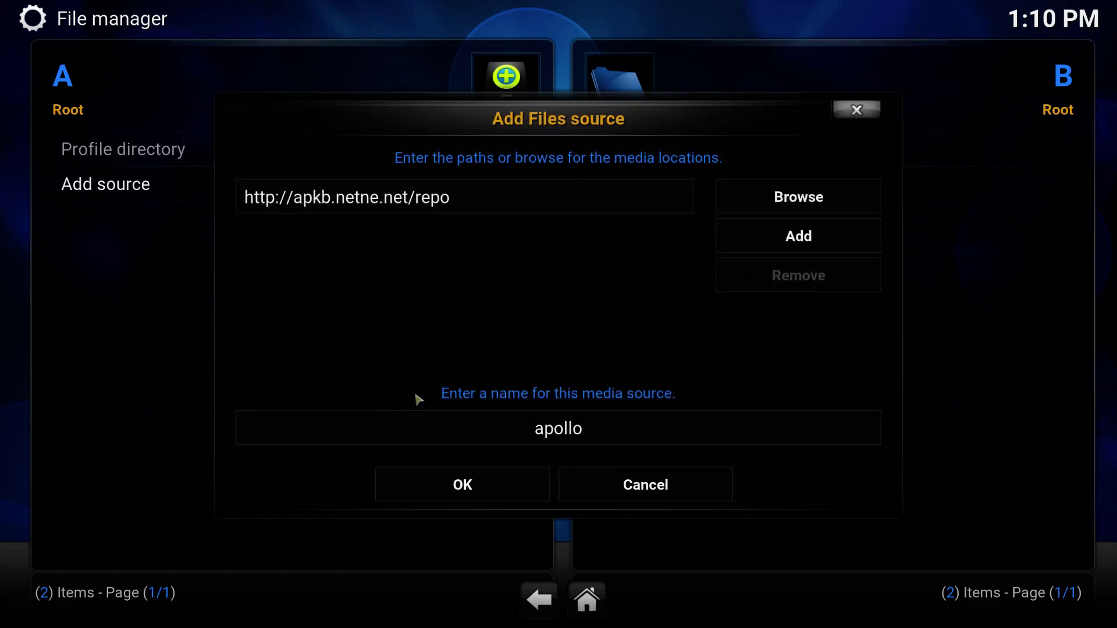
{"action": "left_click", "coordinate": [481, 495]}
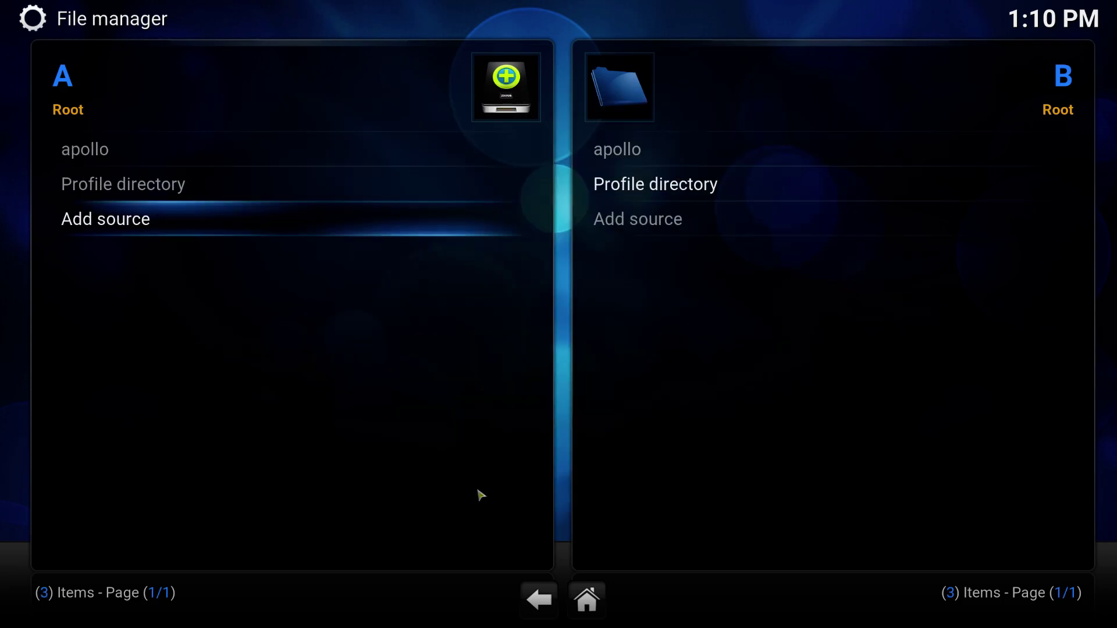
{"action": "key", "text": "Escape"}
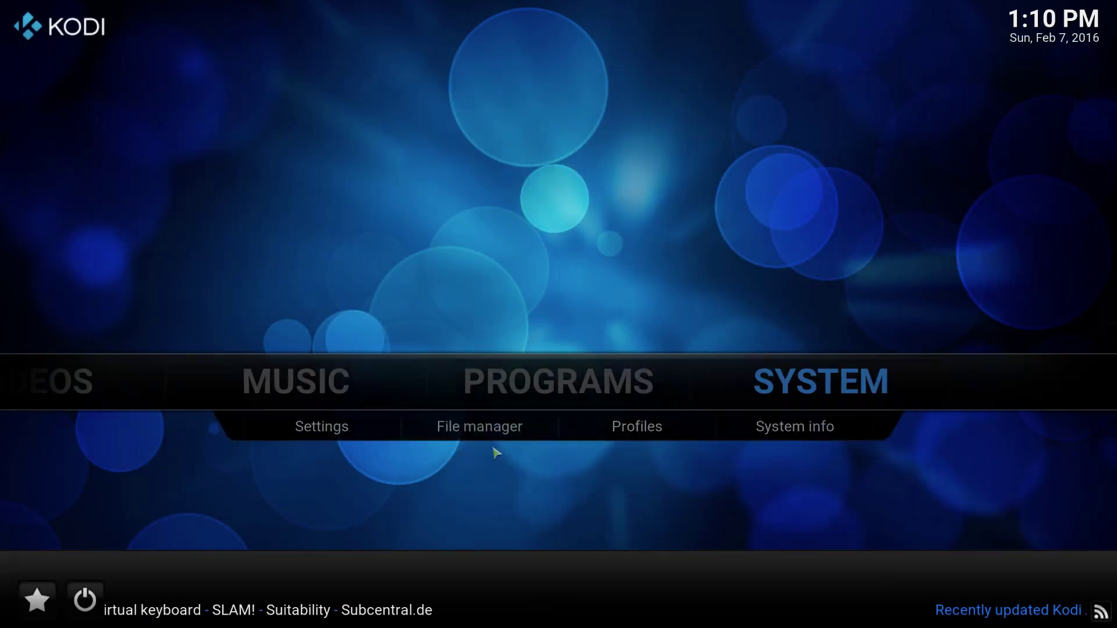
Install the add-on plugin.program.apollo2.zip from the apollo source as a zip file
{"action": "left_click", "coordinate": [778, 385]}
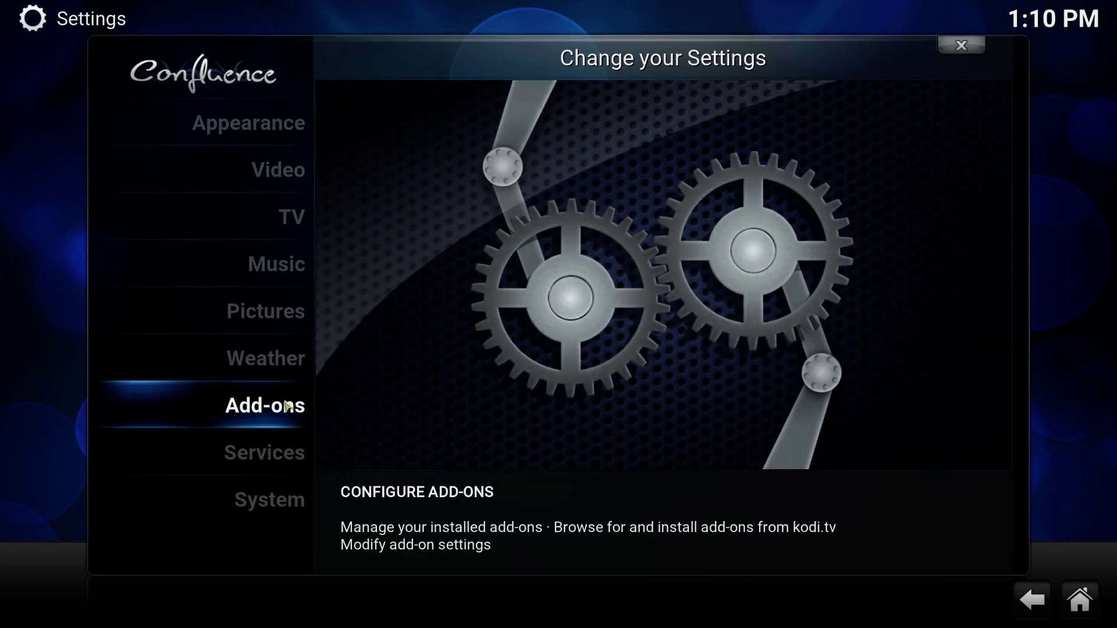
{"action": "left_click", "coordinate": [286, 403]}
{"action": "left_click", "coordinate": [719, 455]}
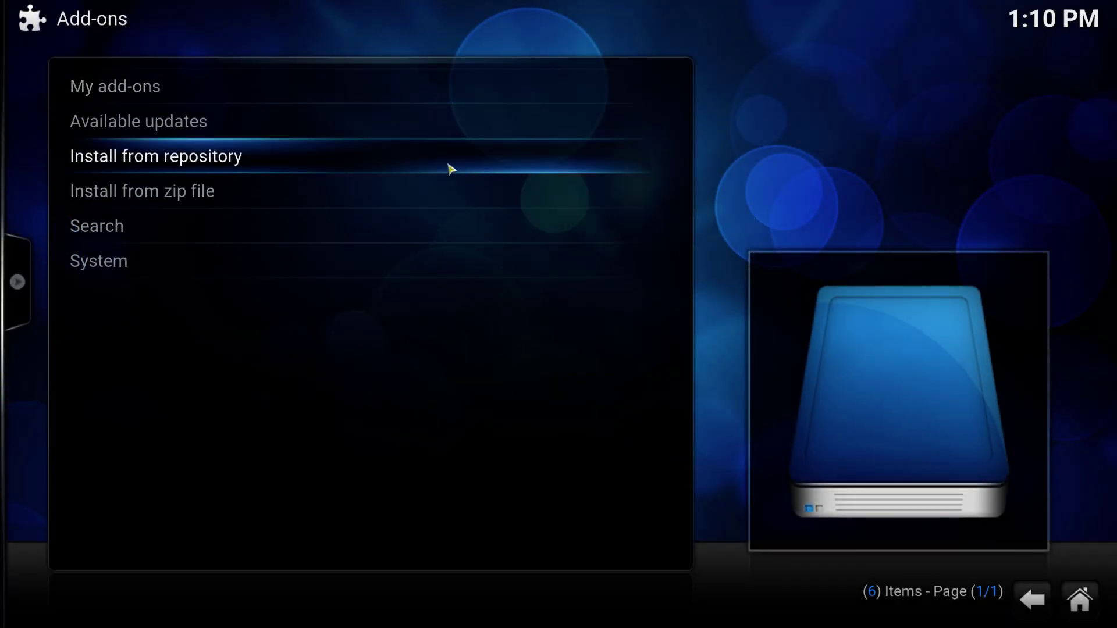
{"action": "left_click", "coordinate": [232, 199]}
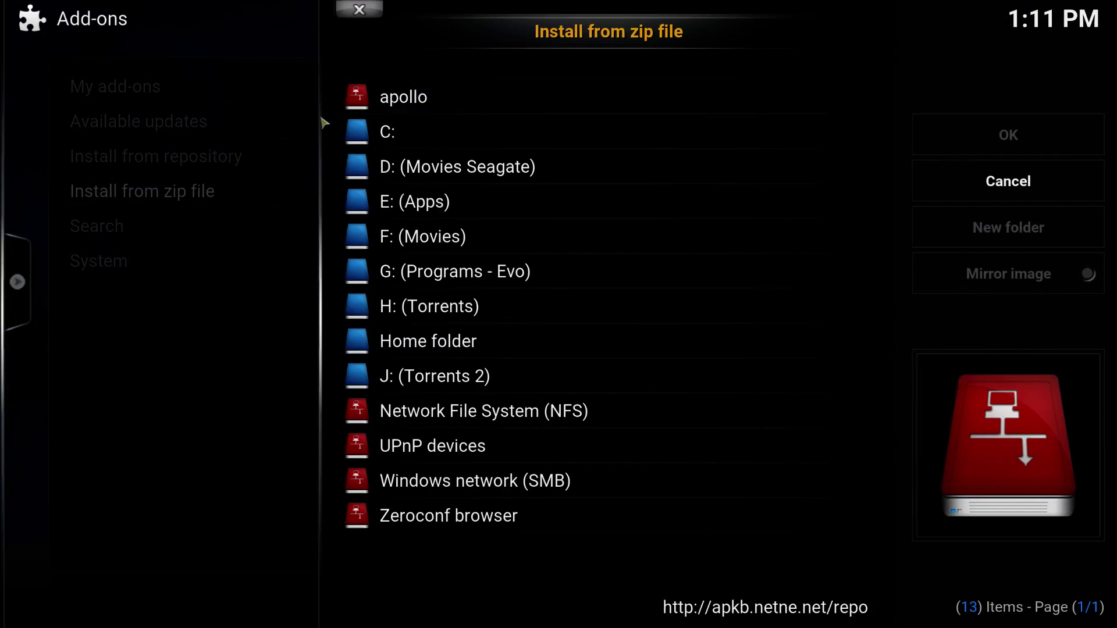
{"action": "left_click", "coordinate": [398, 100]}
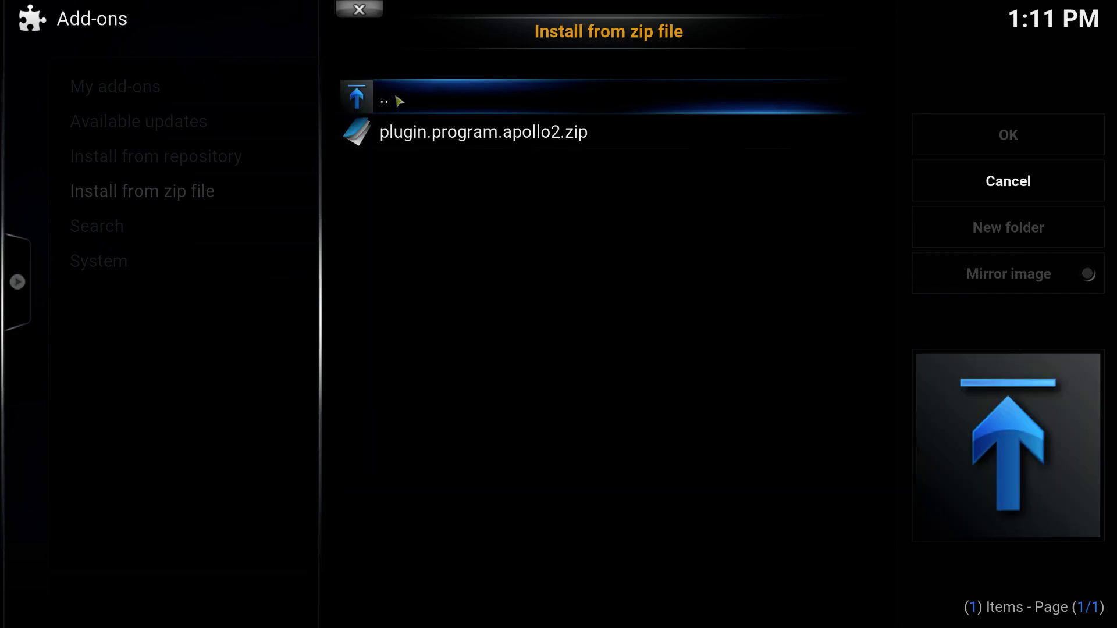
{"action": "left_click", "coordinate": [502, 133]}
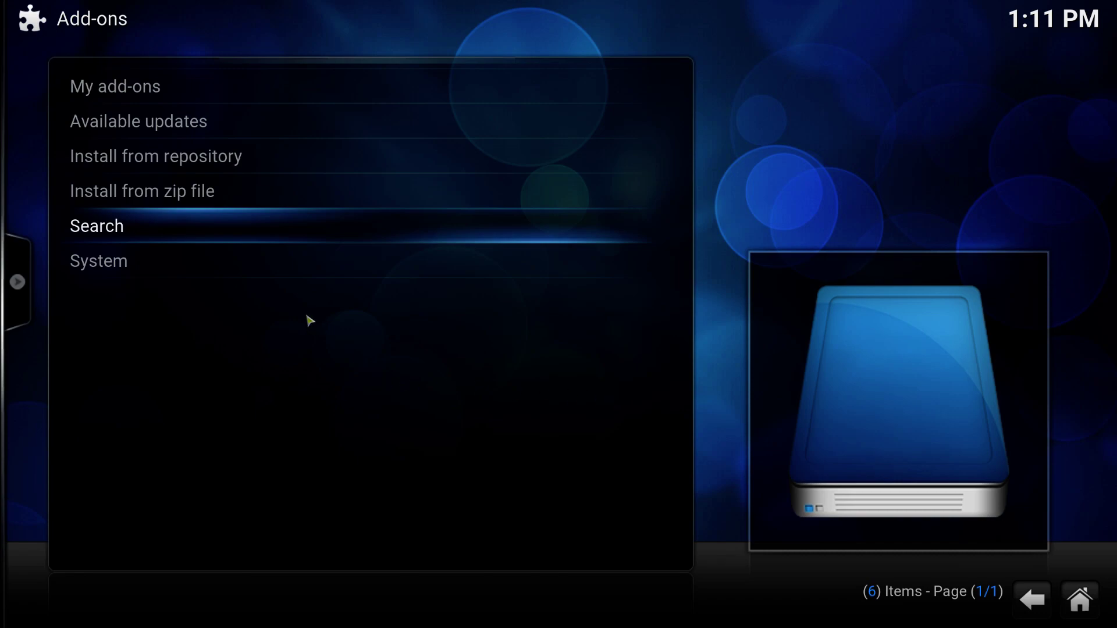
{"action": "left_click", "coordinate": [170, 95]}
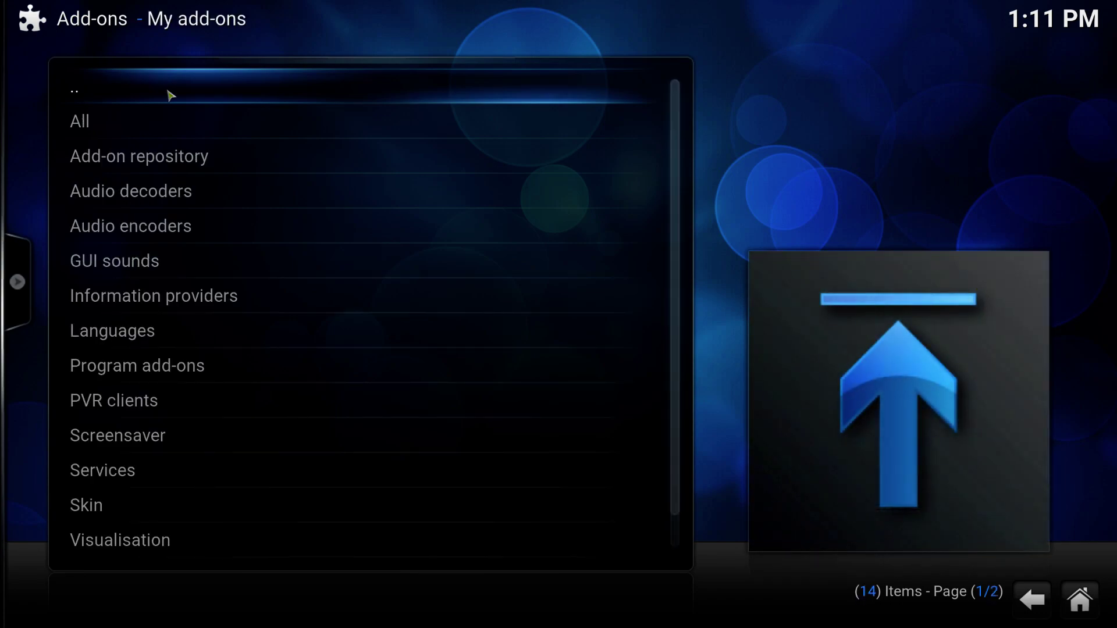
{"action": "left_click", "coordinate": [166, 99]}
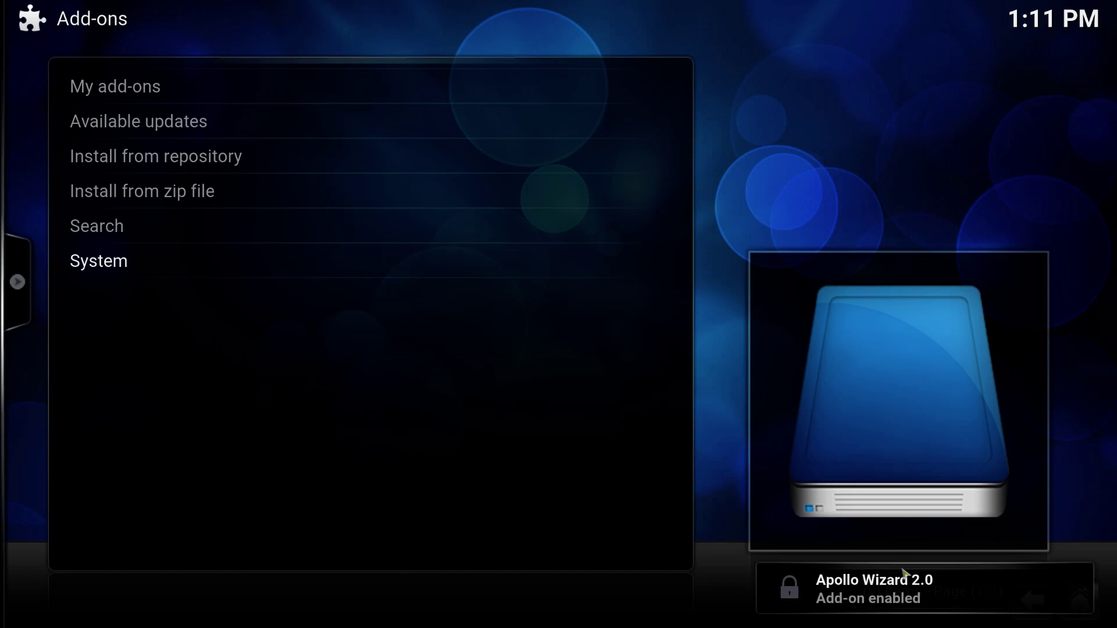
{"action": "left_click", "coordinate": [536, 271]}
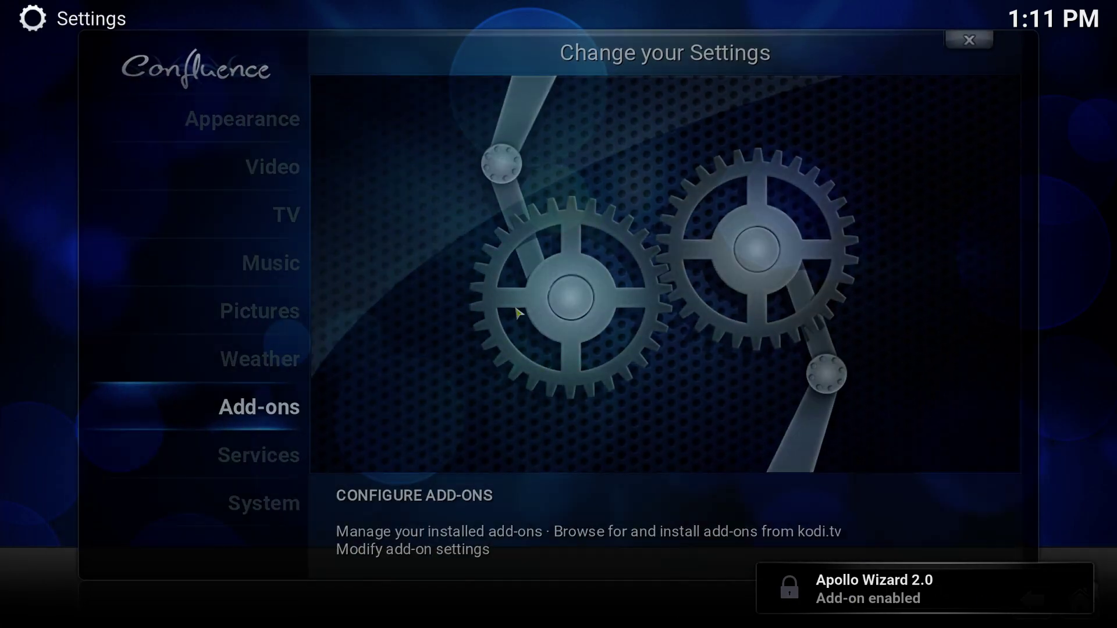
{"action": "right_click", "coordinate": [518, 313]}
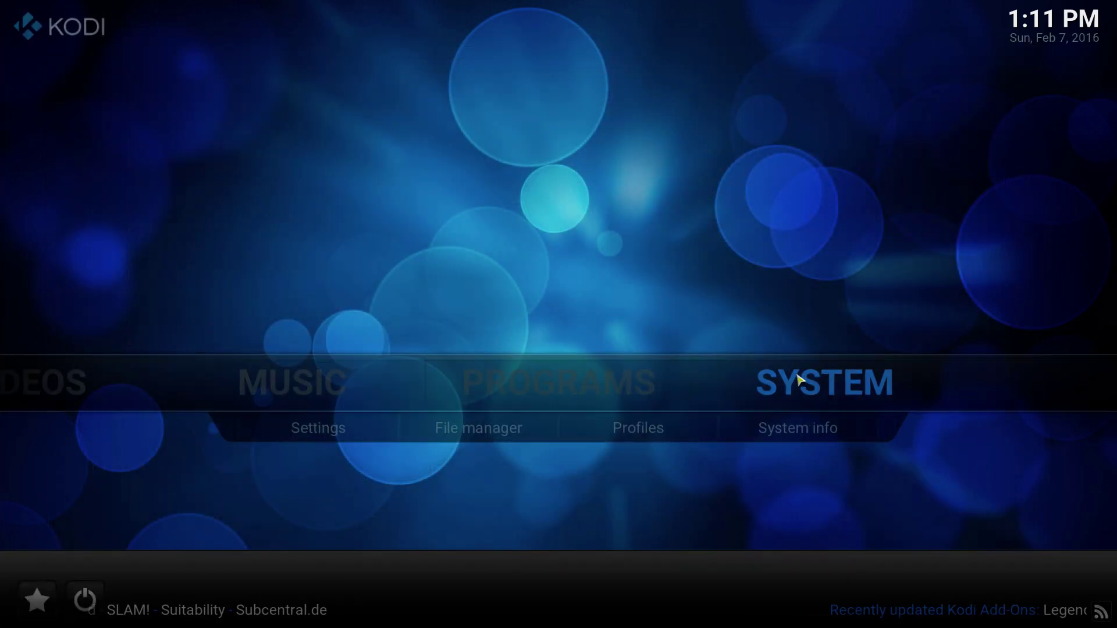
Launch Apollo Wizard 2.0 from the installed program add-ons and start installing the Apollo 6 build
{"action": "left_click", "coordinate": [798, 379]}
{"action": "left_click", "coordinate": [274, 409]}
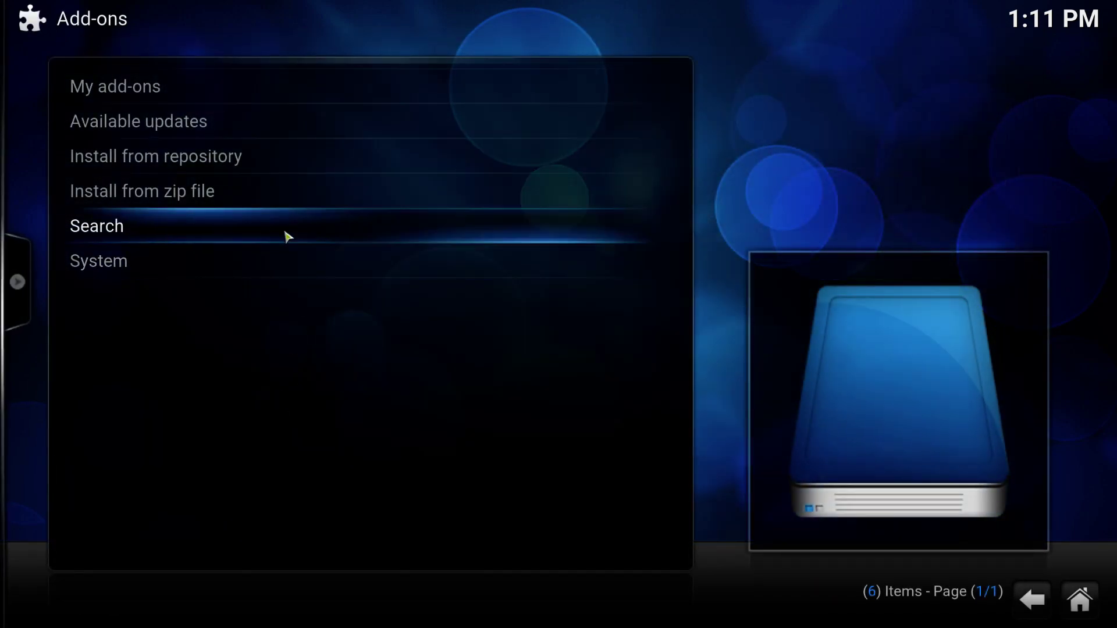
{"action": "left_click", "coordinate": [157, 88]}
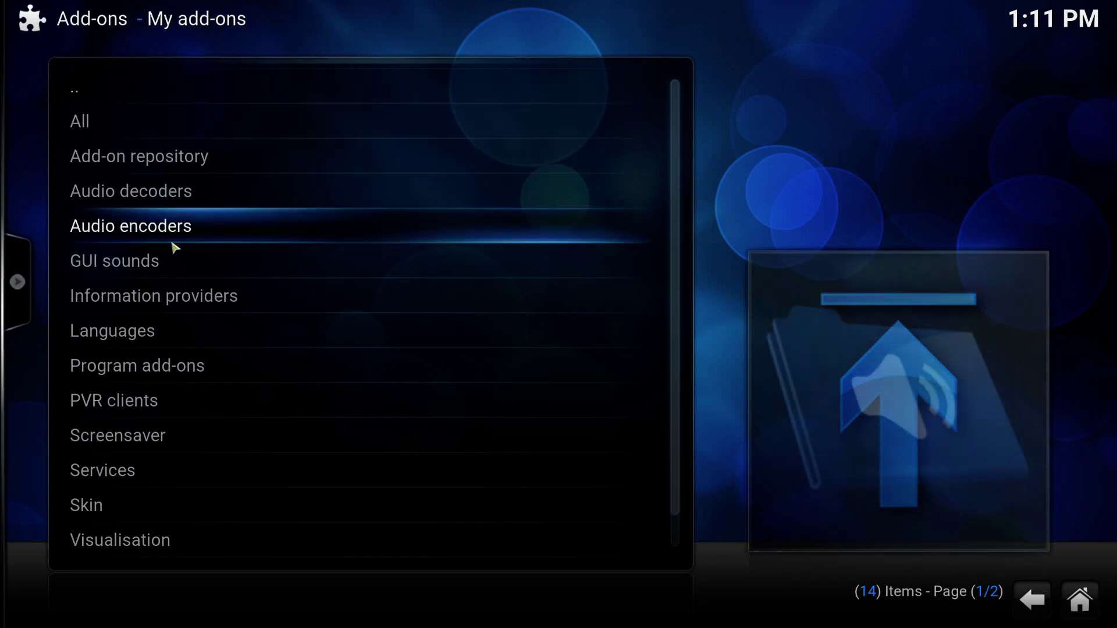
{"action": "scroll", "coordinate": [182, 325], "scroll_direction": "down", "scroll_amount": 1}
{"action": "left_click", "coordinate": [171, 332]}
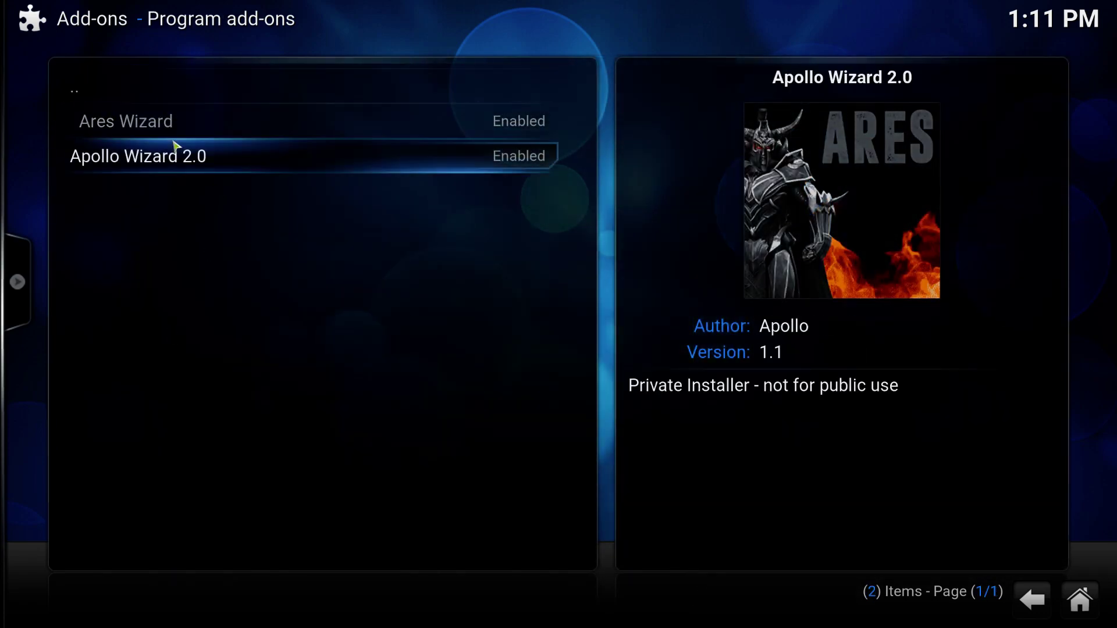
{"action": "left_click", "coordinate": [142, 167]}
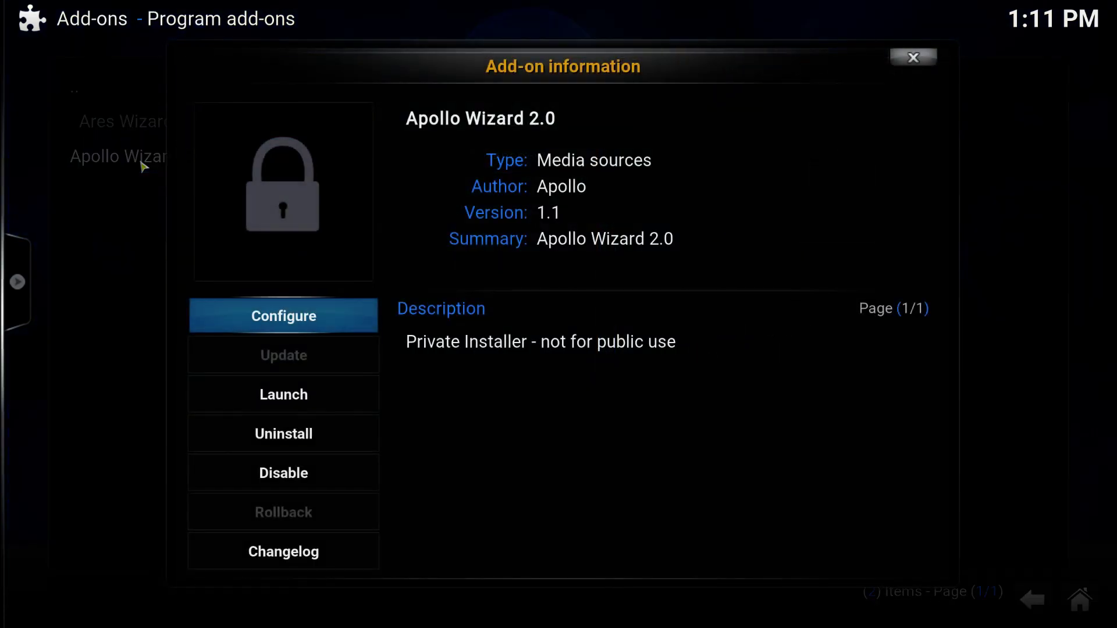
{"action": "left_click", "coordinate": [313, 398]}
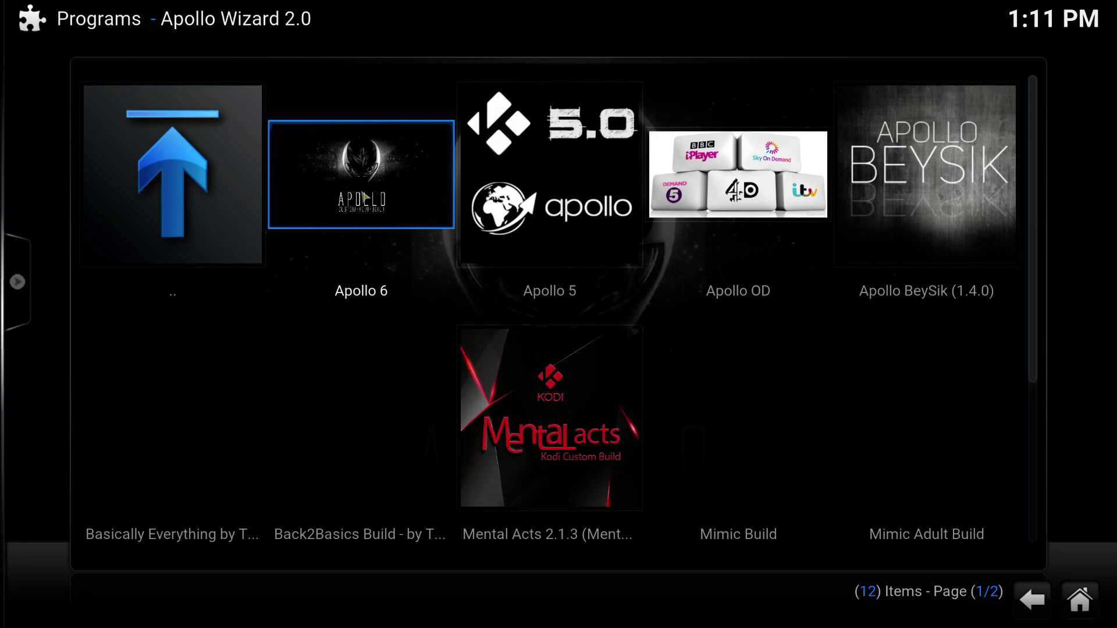
{"action": "left_click", "coordinate": [360, 174]}
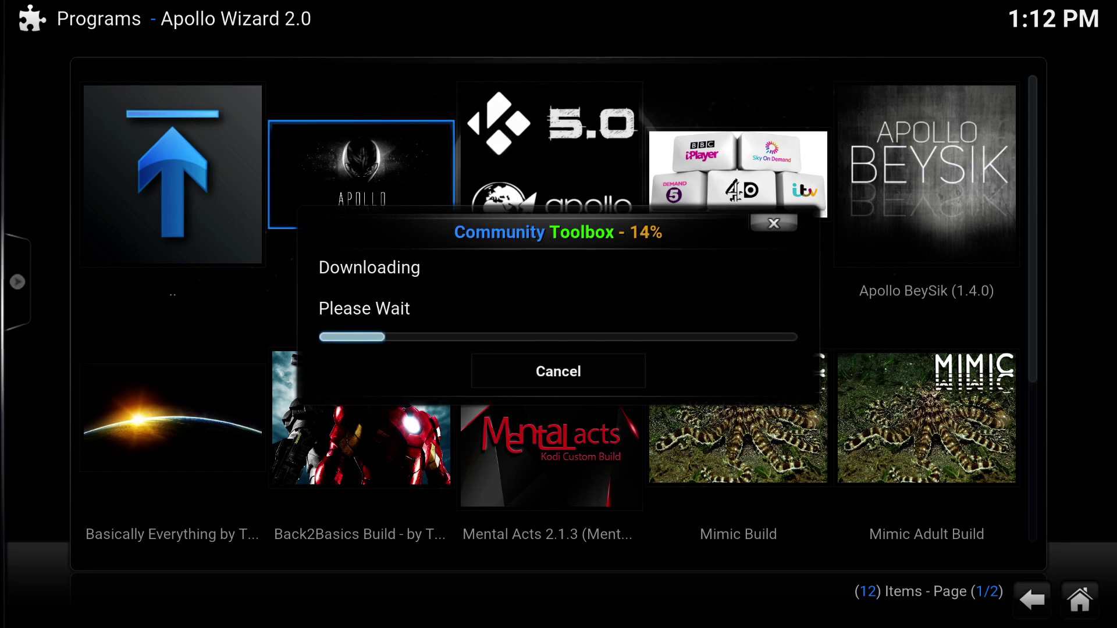
Switch to the browser's NVIDIA Shield Zone FTP server tutorial, request the repacked ftpserver.apk and dismiss the download
{"action": "key", "text": "alt+Tab"}
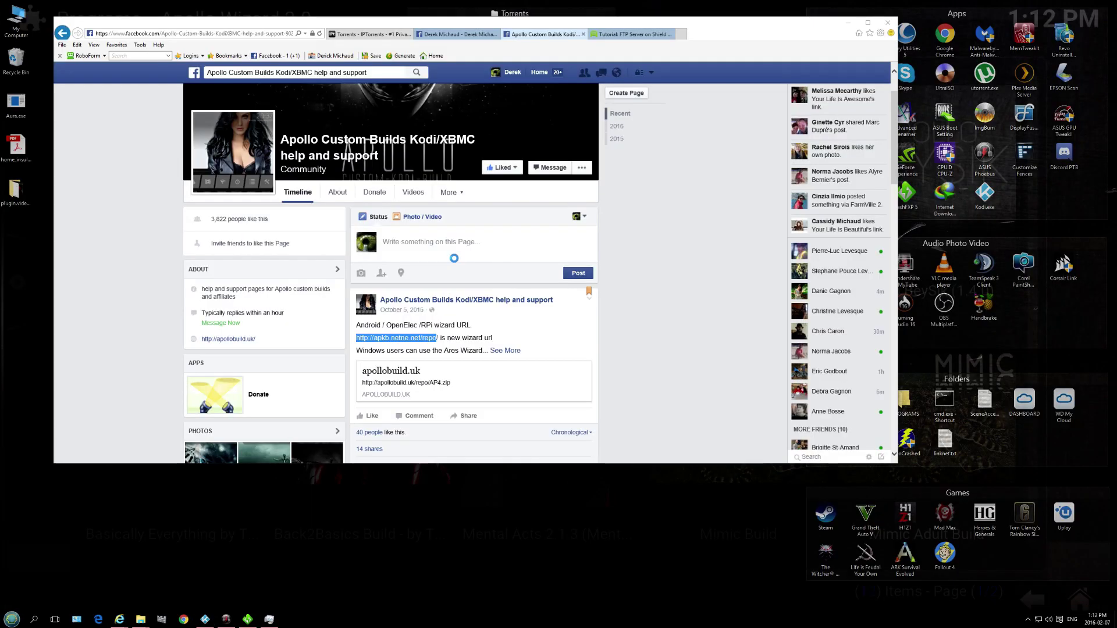
{"action": "left_click", "coordinate": [715, 23]}
{"action": "left_click", "coordinate": [649, 35]}
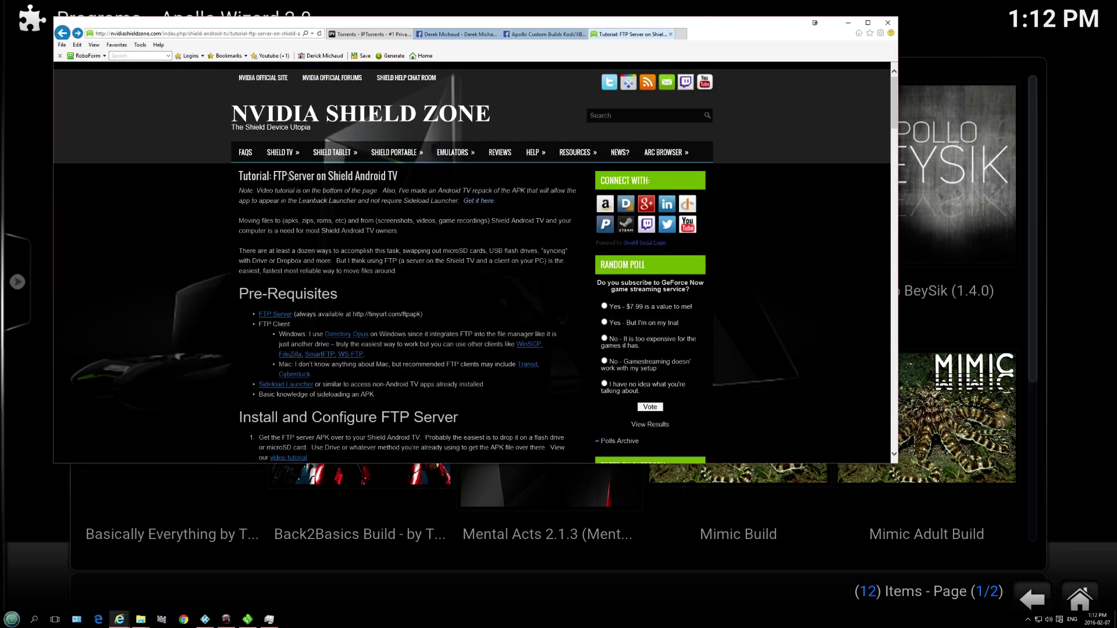
{"action": "left_click", "coordinate": [480, 204]}
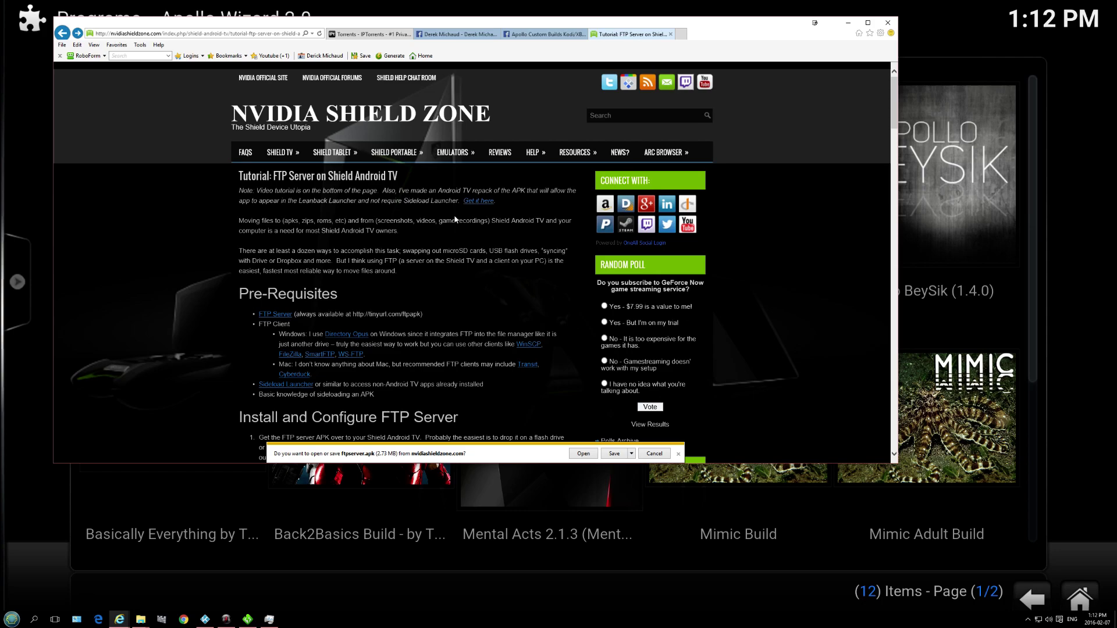
{"action": "left_click", "coordinate": [678, 453]}
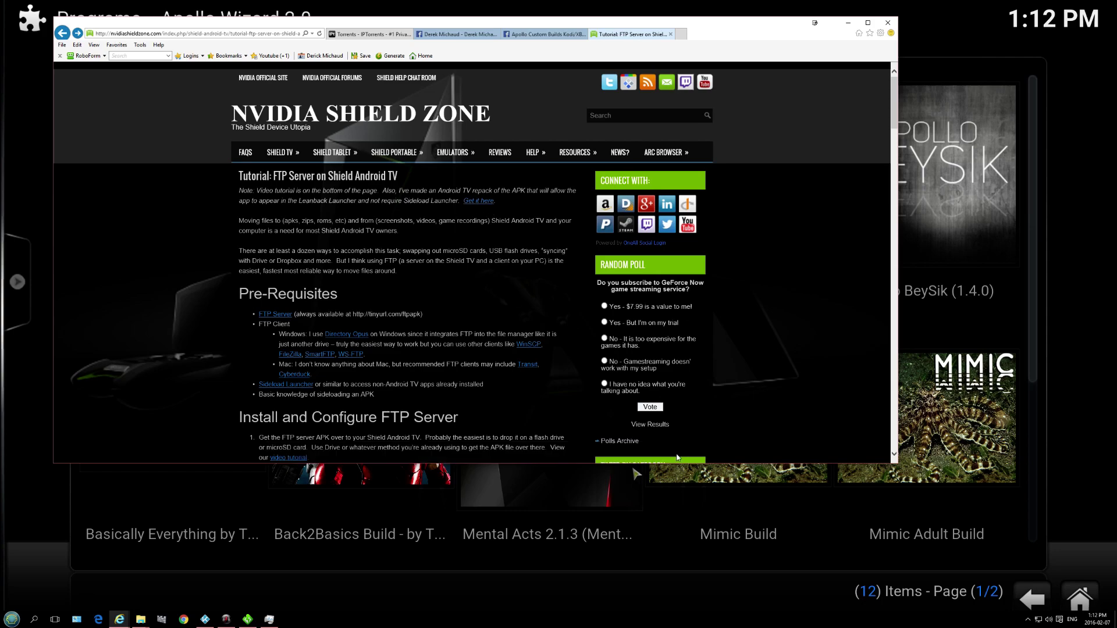
Examine the tutorial's FTP server configuration instructions and its enlarged network interface screenshot
{"action": "scroll", "coordinate": [515, 319], "scroll_direction": "down", "scroll_amount": 6}
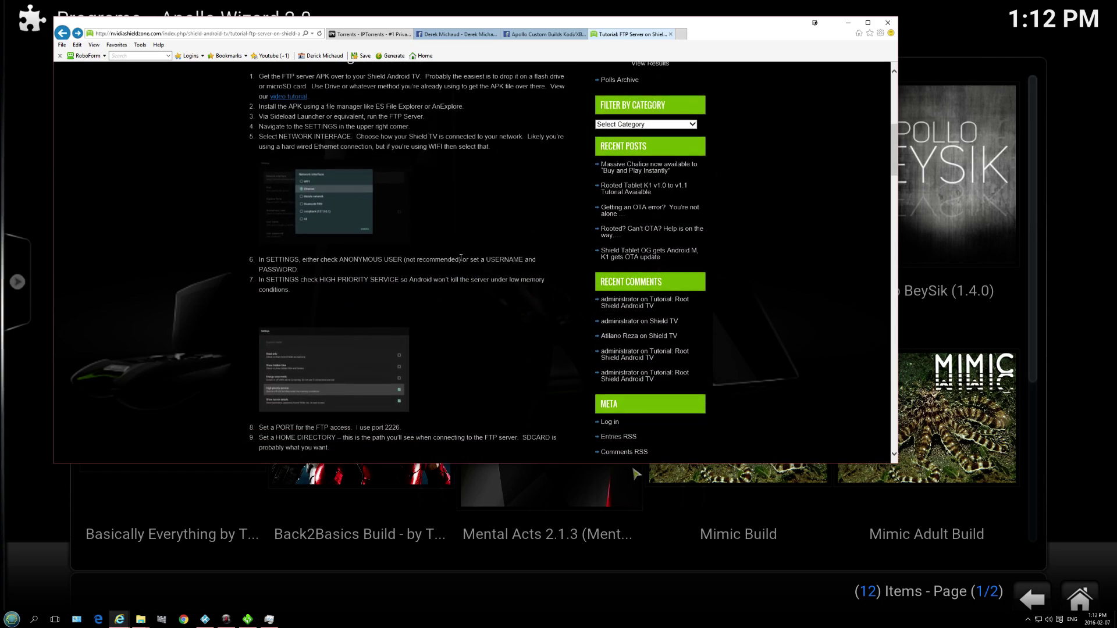
{"action": "left_click", "coordinate": [318, 204]}
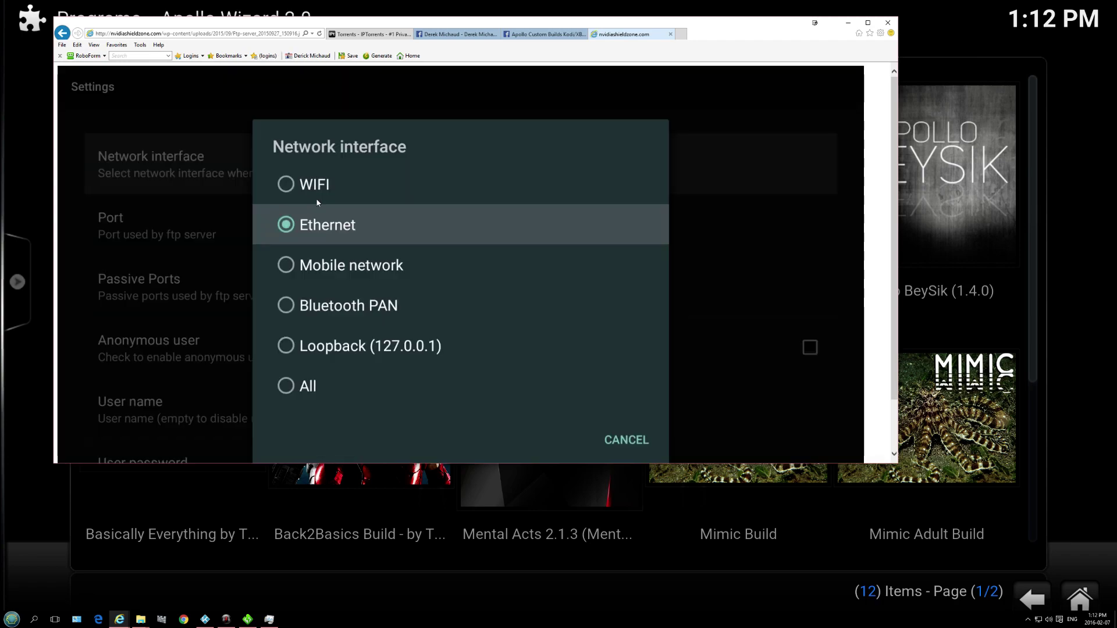
{"action": "scroll", "coordinate": [439, 214], "scroll_direction": "down", "scroll_amount": 1}
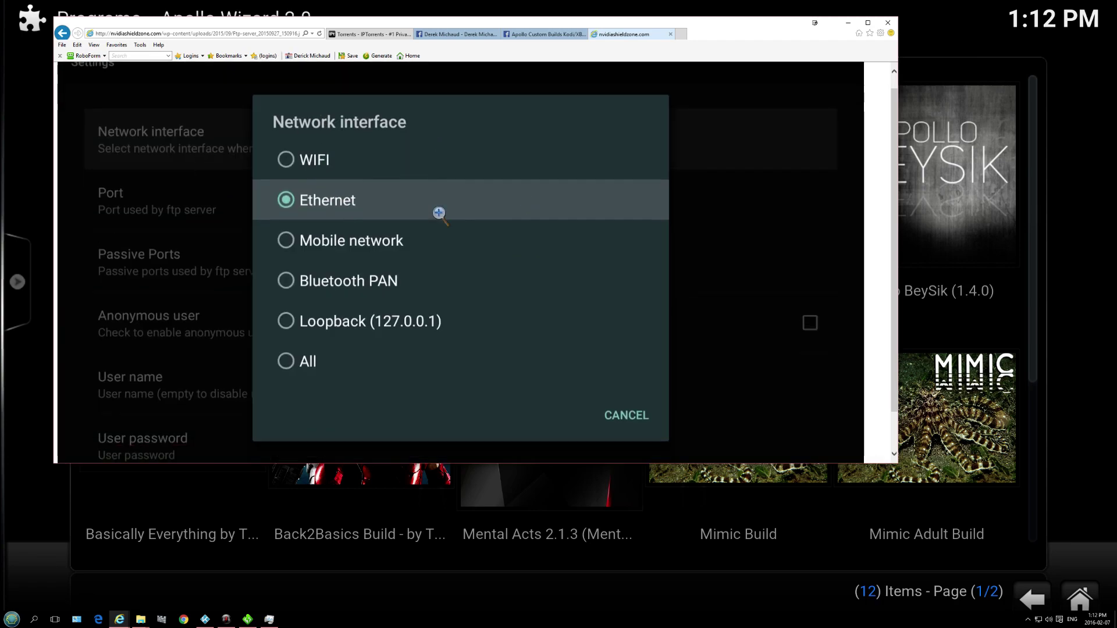
Review the tutorial's enlarged network interface screenshot and its high priority service settings screenshot, returning to the article after each
{"action": "scroll", "coordinate": [448, 233], "scroll_direction": "down", "scroll_amount": 1}
{"action": "scroll", "coordinate": [451, 242], "scroll_direction": "up", "scroll_amount": 2}
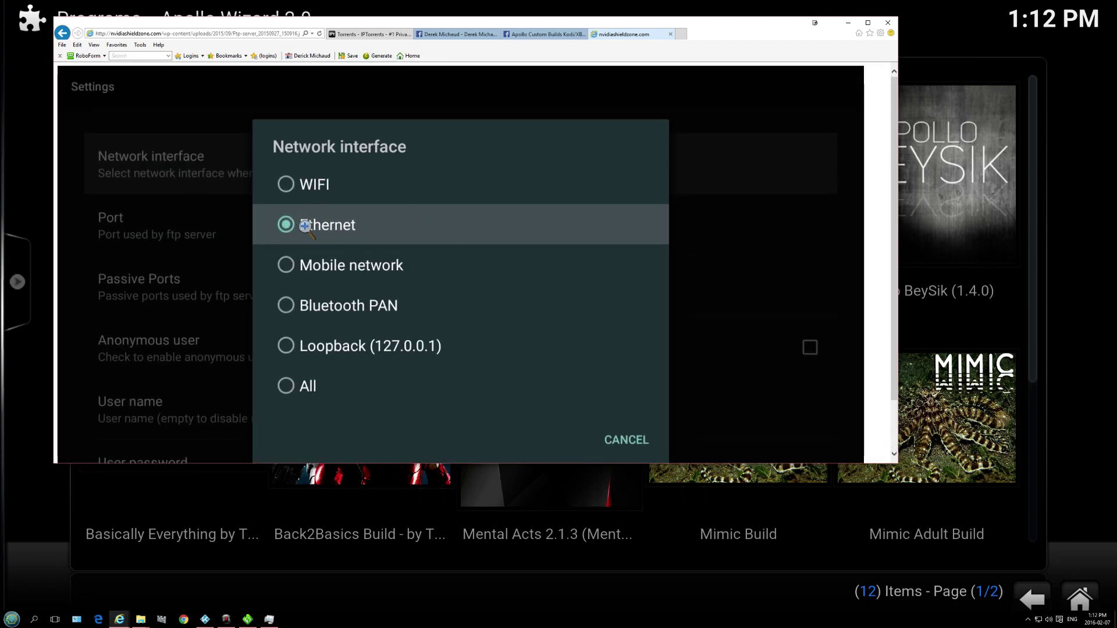
{"action": "key", "text": "BackSpace"}
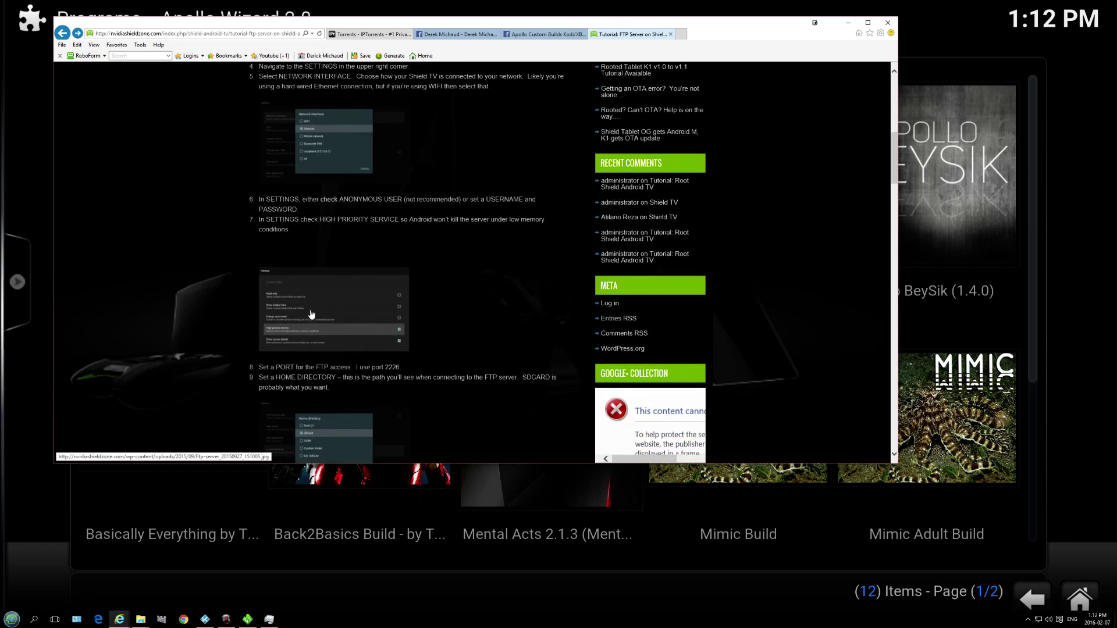
{"action": "left_click", "coordinate": [309, 314]}
{"action": "scroll", "coordinate": [311, 313], "scroll_direction": "down", "scroll_amount": 1}
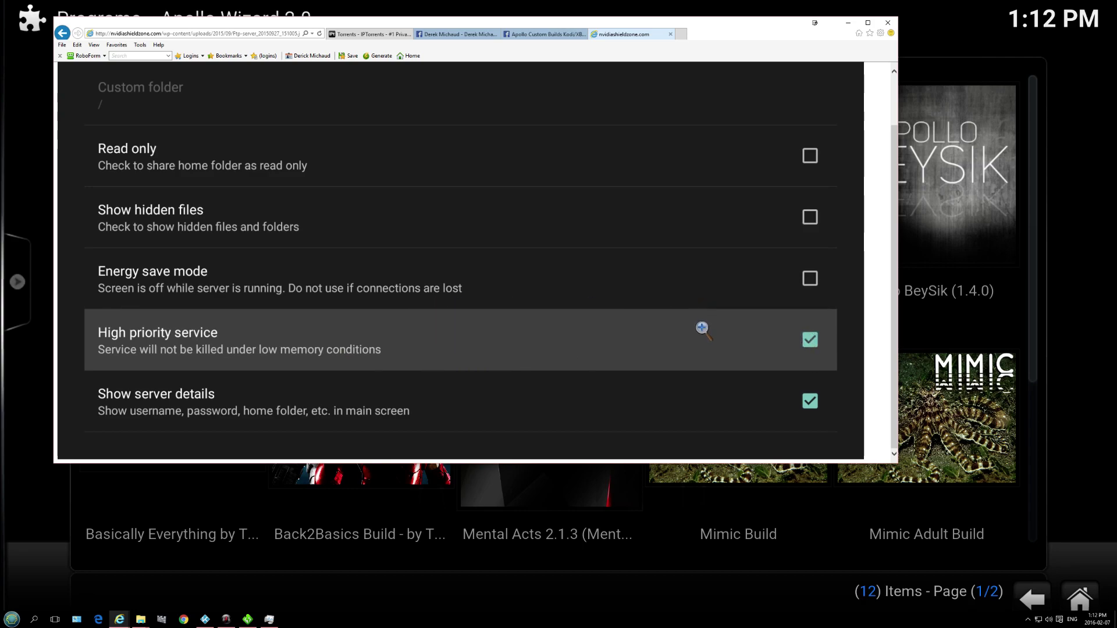
{"action": "scroll", "coordinate": [704, 327], "scroll_direction": "up", "scroll_amount": 1}
{"action": "left_click", "coordinate": [63, 33]}
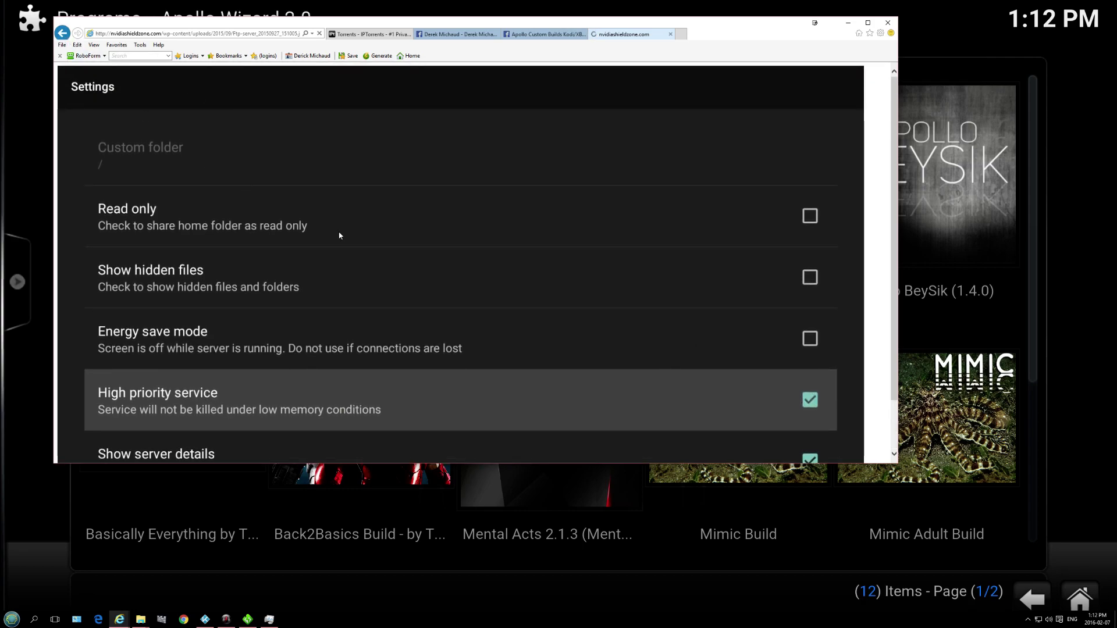
Examine the tutorial's home directory screenshot and its running FTP server screenshot, and leave the browser
{"action": "scroll", "coordinate": [376, 266], "scroll_direction": "down", "scroll_amount": 2}
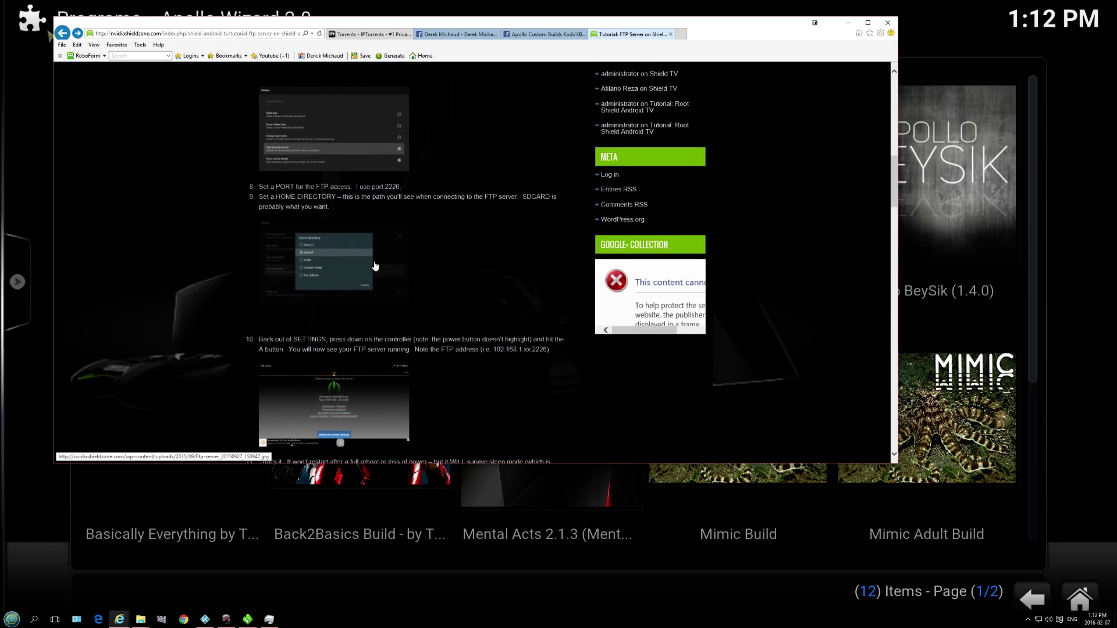
{"action": "left_click", "coordinate": [328, 276]}
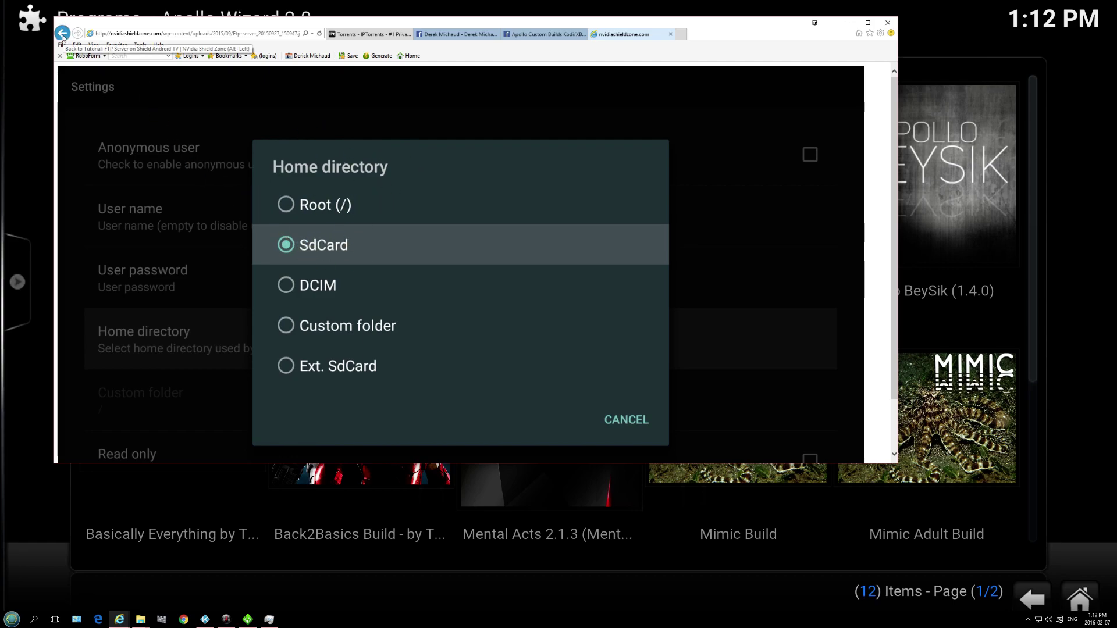
{"action": "left_click", "coordinate": [62, 35]}
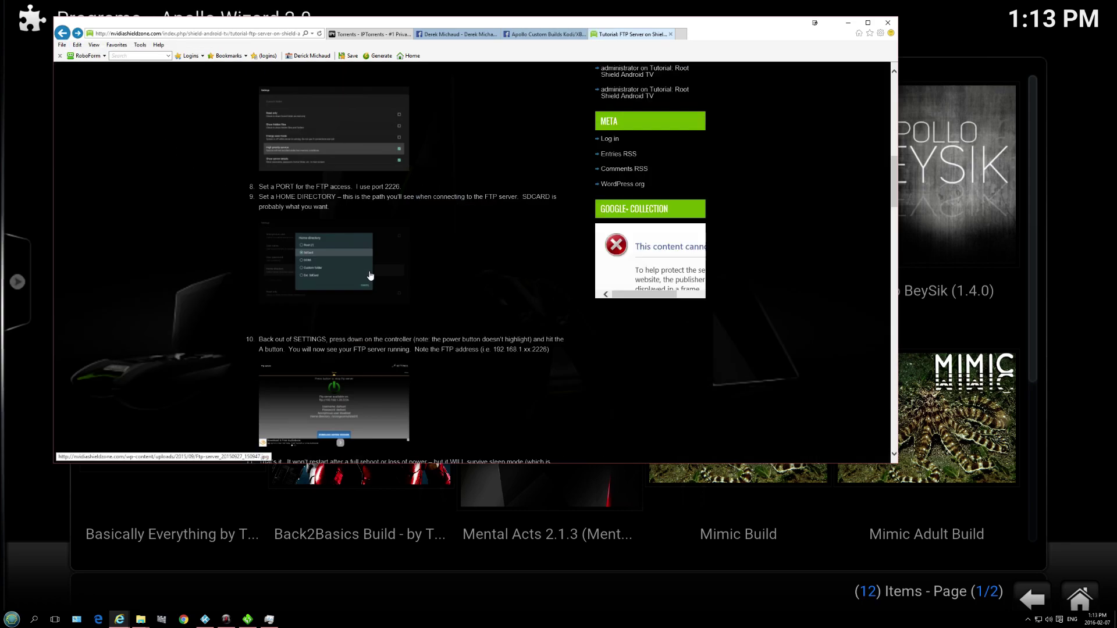
{"action": "left_click", "coordinate": [330, 332]}
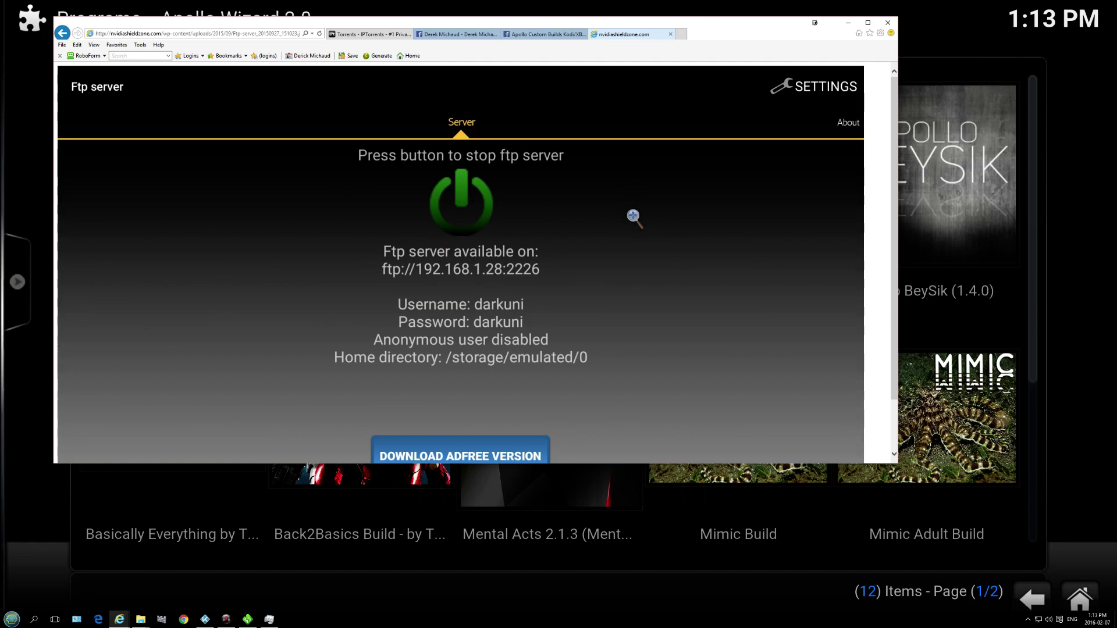
{"action": "left_click", "coordinate": [626, 37]}
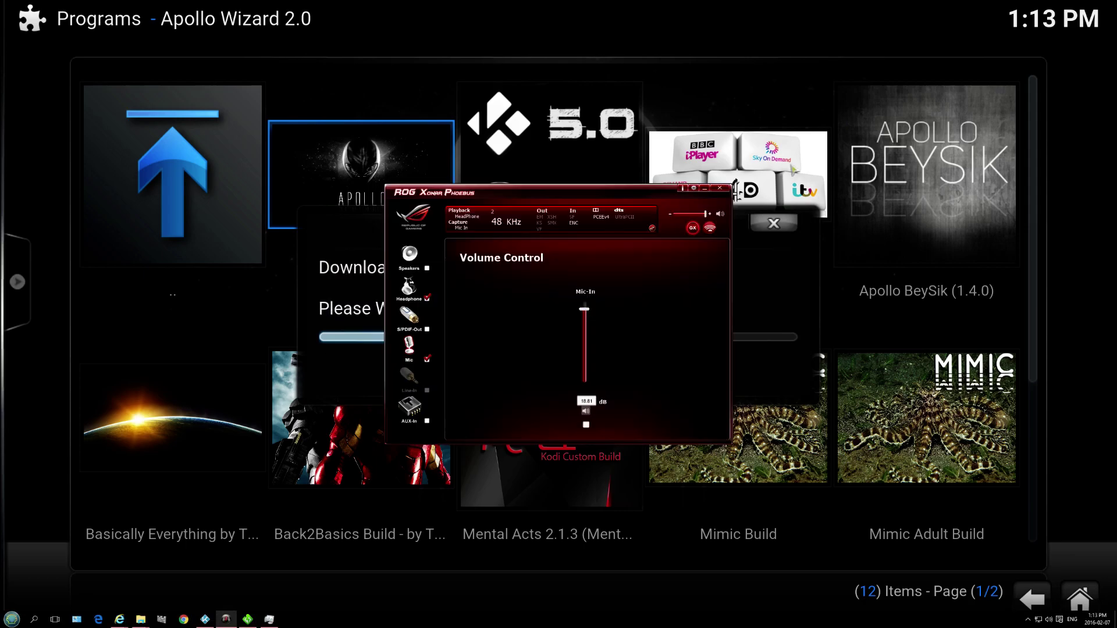
Clear the view to the desktop, switch to FlashFXP and open its Site Manager
{"action": "left_click", "coordinate": [1115, 620]}
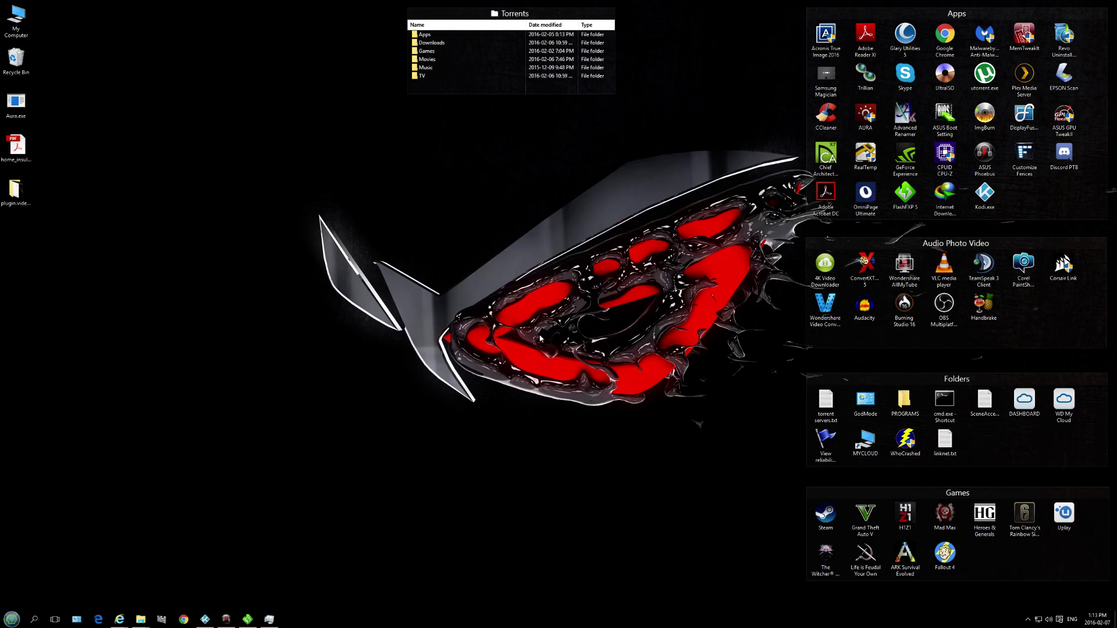
{"action": "left_click", "coordinate": [247, 619]}
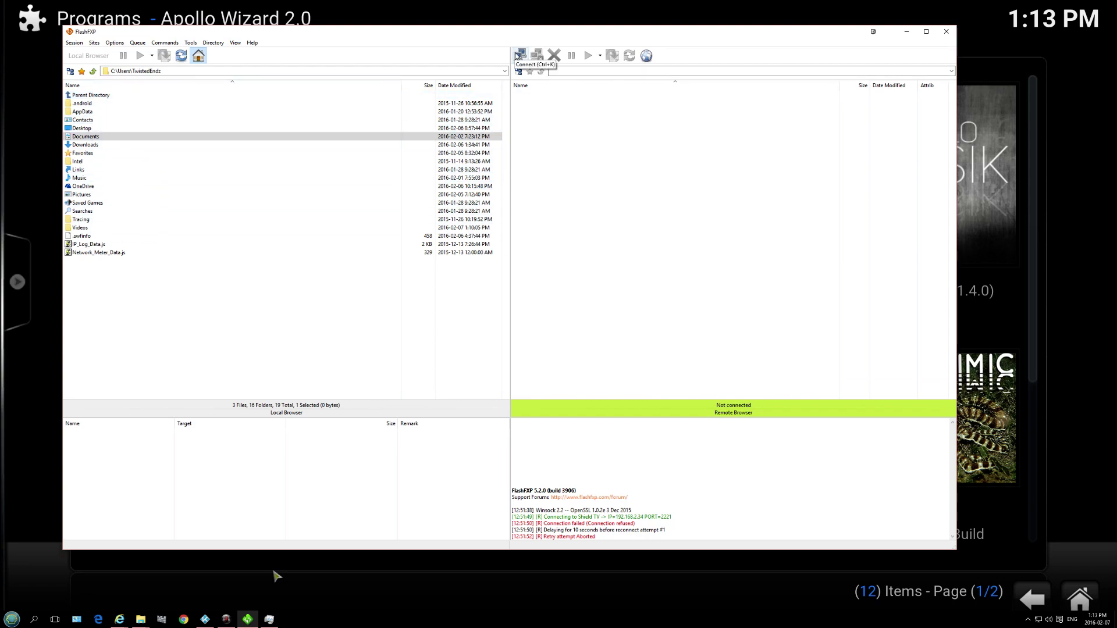
{"action": "left_click", "coordinate": [94, 44]}
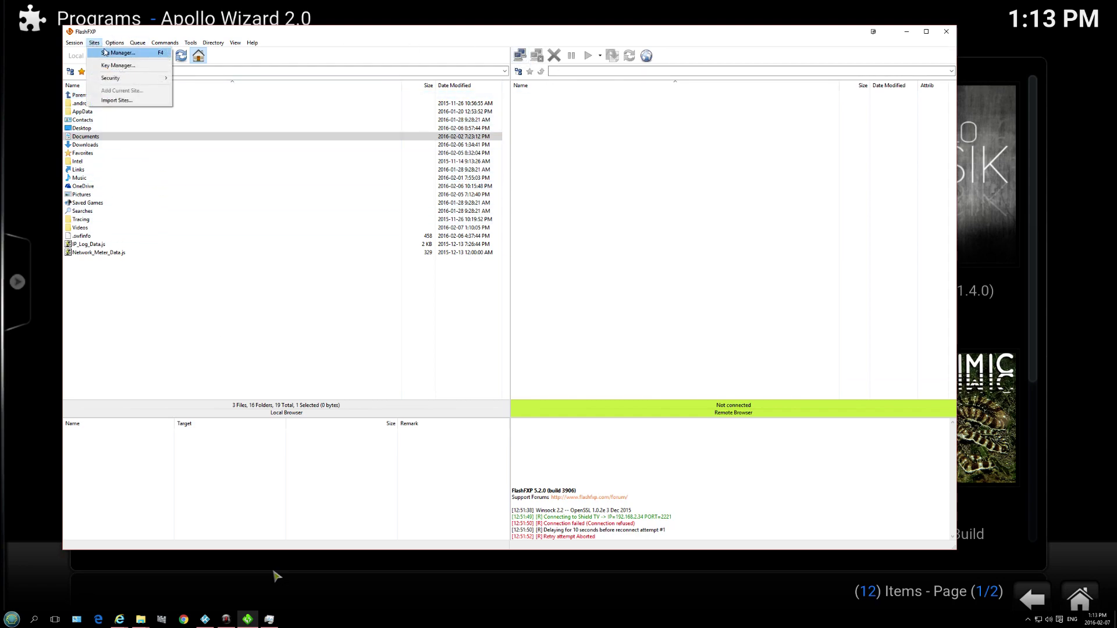
{"action": "left_click", "coordinate": [105, 53]}
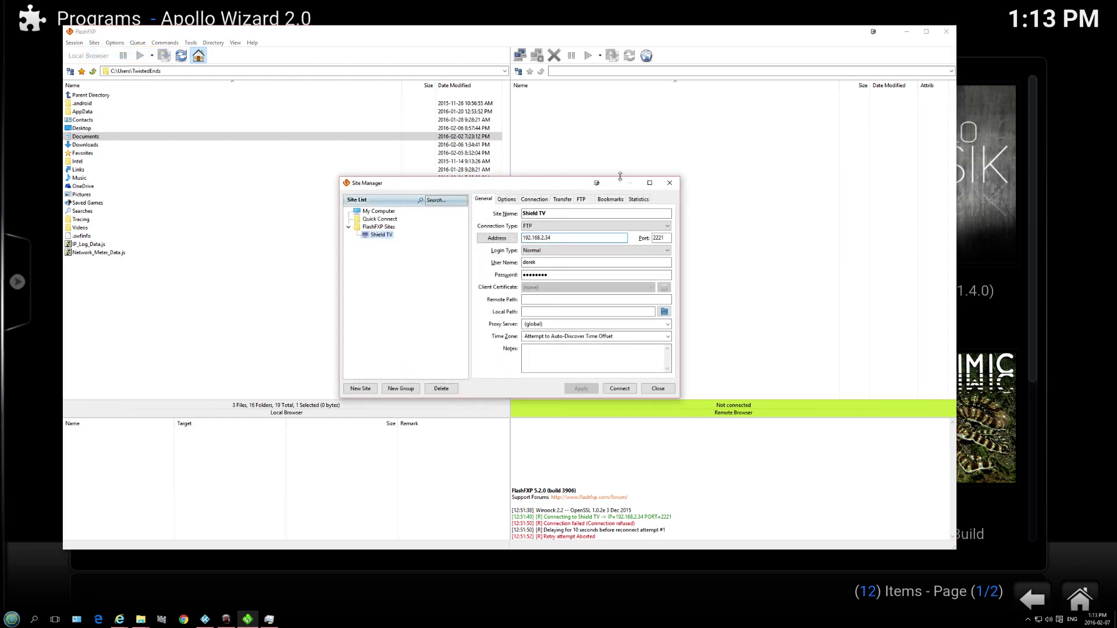
Add a new site named test under FlashFXP Sites, and close the Site Manager without keeping it
{"action": "left_click", "coordinate": [386, 229]}
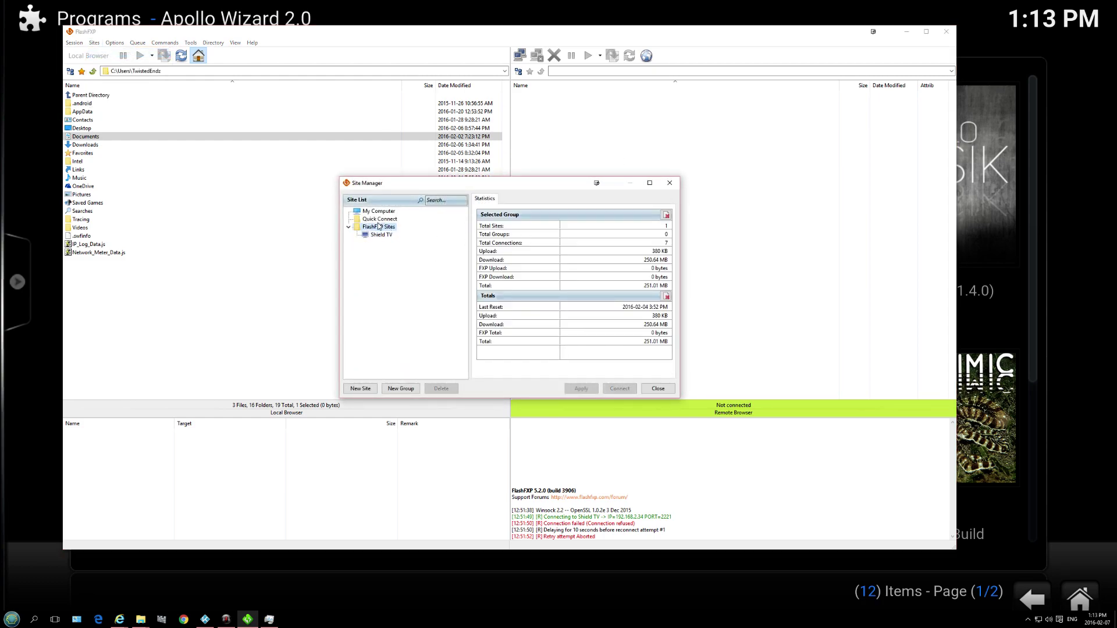
{"action": "left_click", "coordinate": [360, 388]}
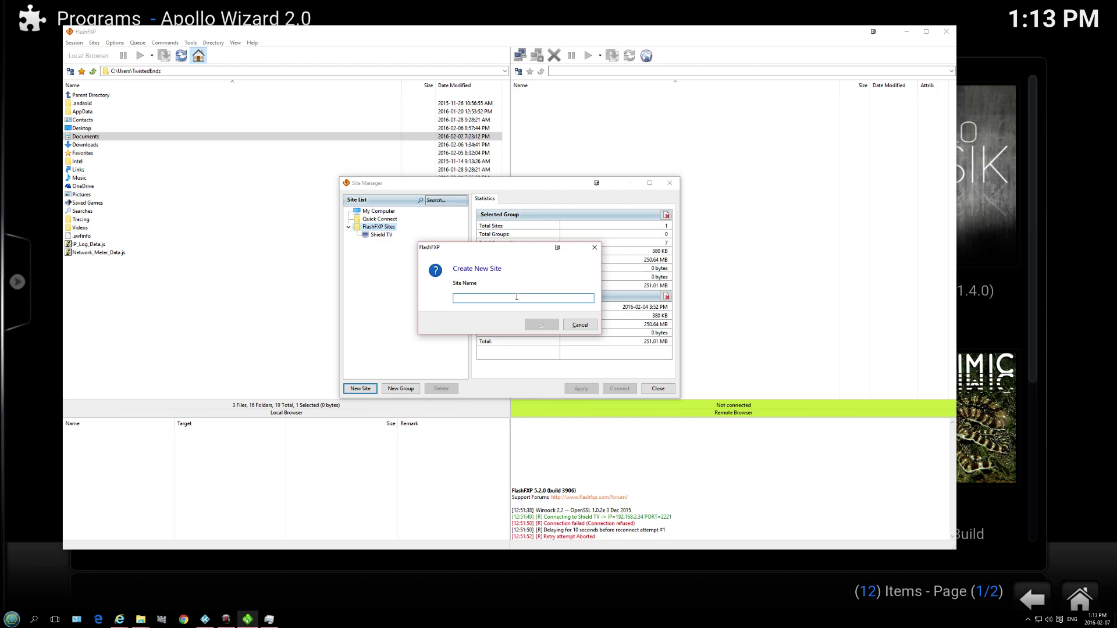
{"action": "type", "text": "test"}
{"action": "key", "text": "Return"}
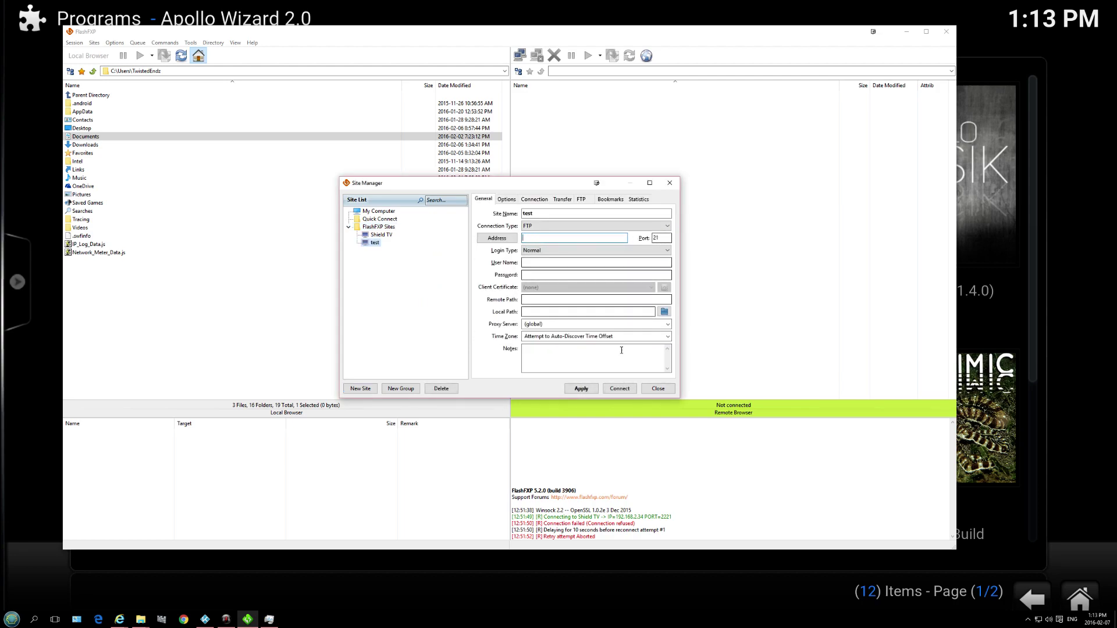
{"action": "left_click", "coordinate": [653, 394]}
{"action": "left_click", "coordinate": [538, 315]}
Connect to the saved Shield TV site and open the remote folder /Android/data/org.xbmc.kodi/files/.kodi
{"action": "left_click", "coordinate": [520, 56]}
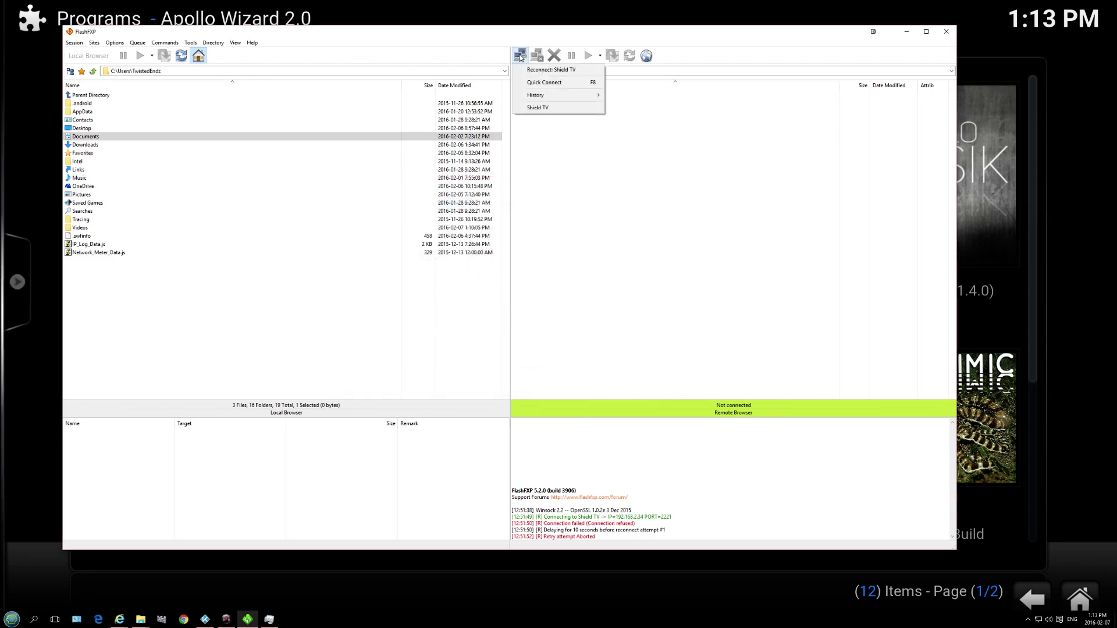
{"action": "left_click", "coordinate": [545, 108]}
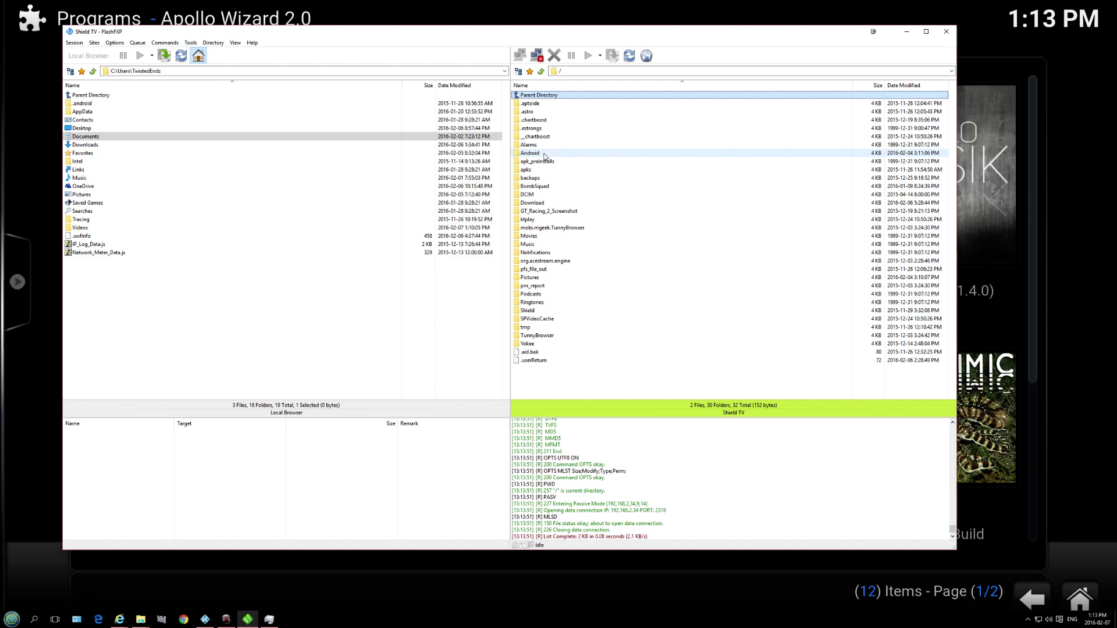
{"action": "double_click", "coordinate": [541, 154]}
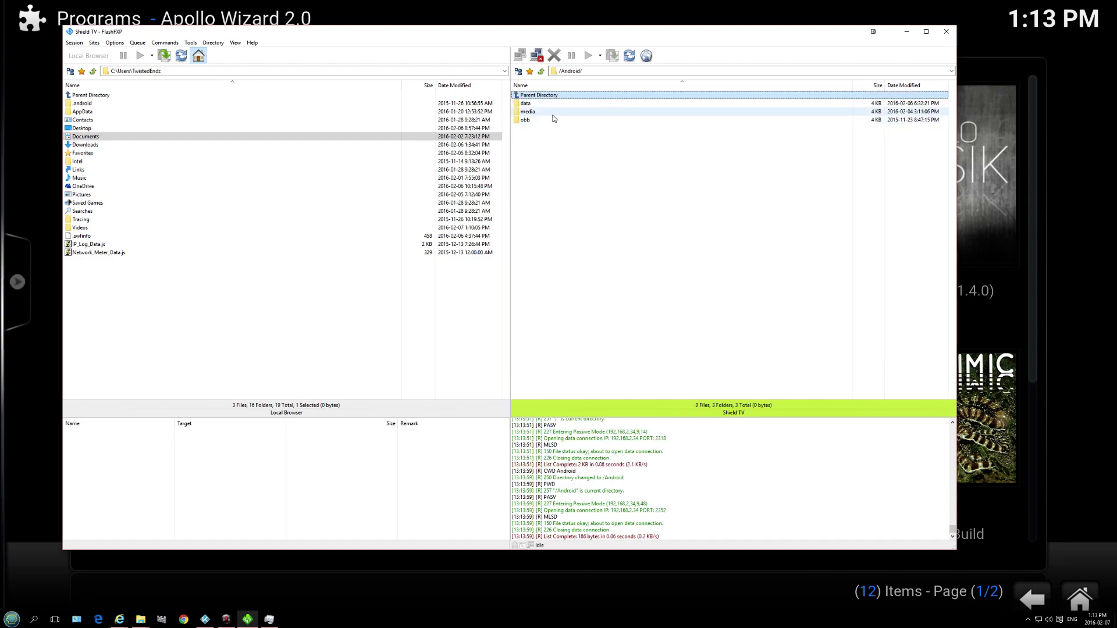
{"action": "left_click", "coordinate": [545, 105]}
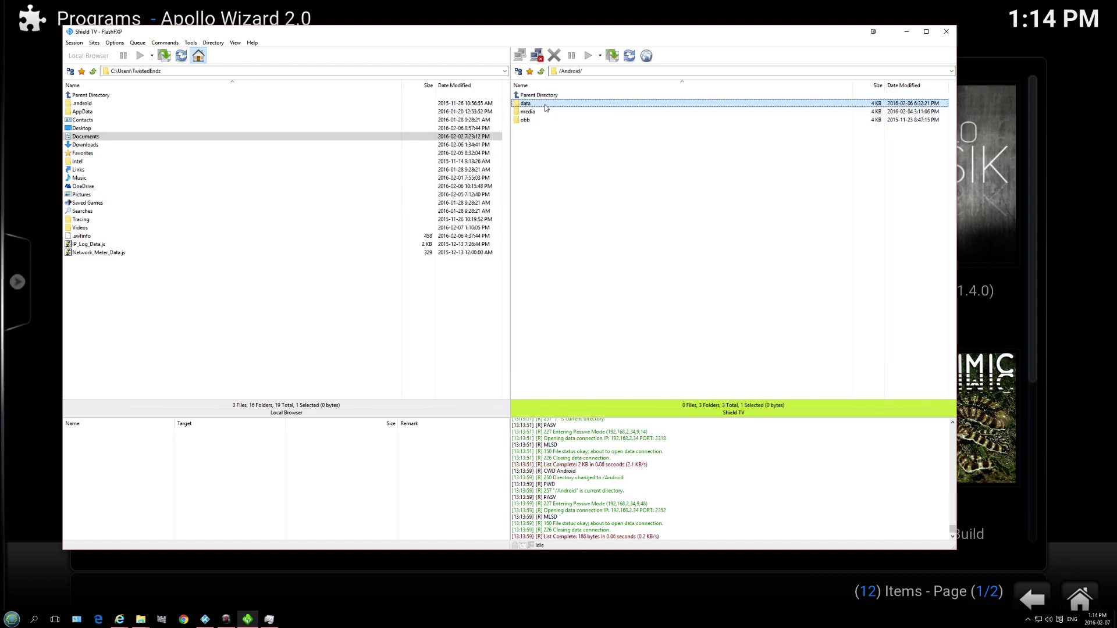
{"action": "double_click", "coordinate": [545, 105]}
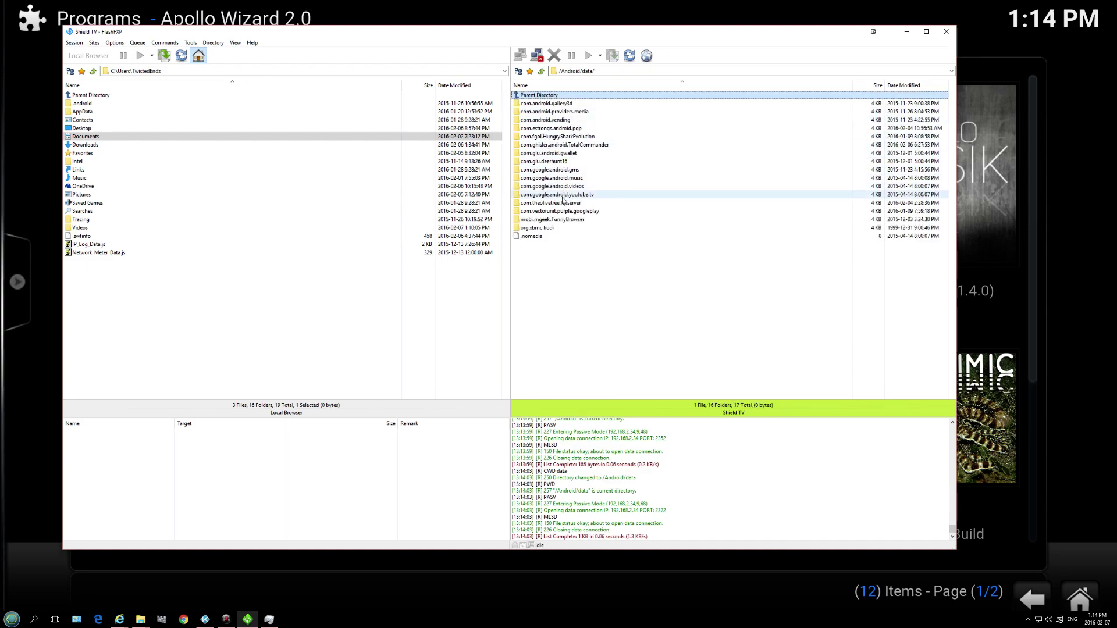
{"action": "double_click", "coordinate": [538, 229]}
{"action": "double_click", "coordinate": [560, 111]}
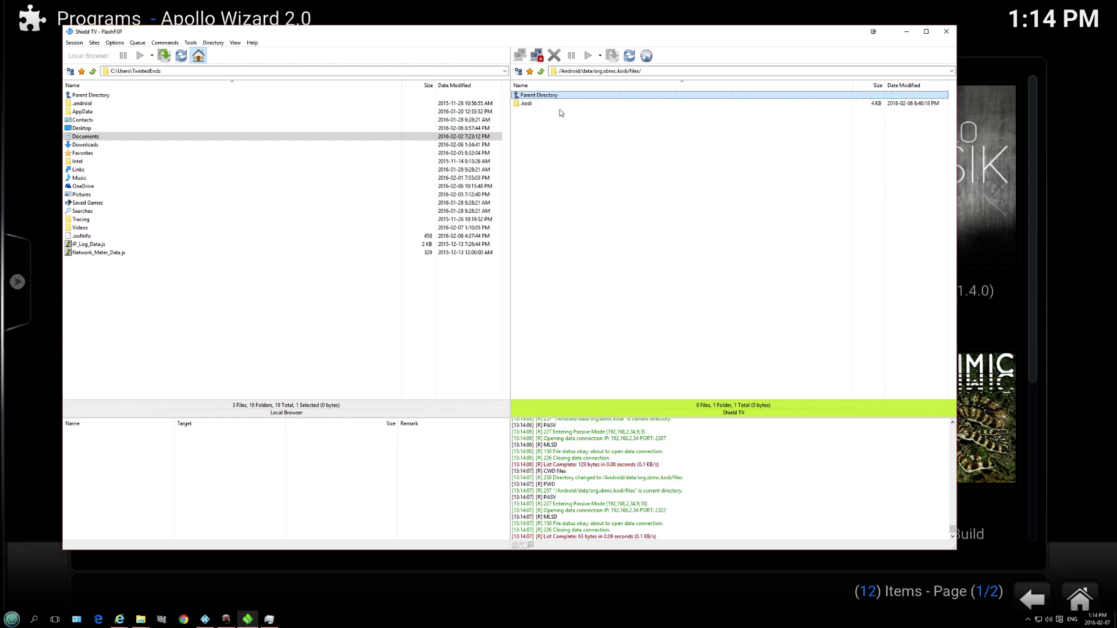
{"action": "double_click", "coordinate": [536, 103]}
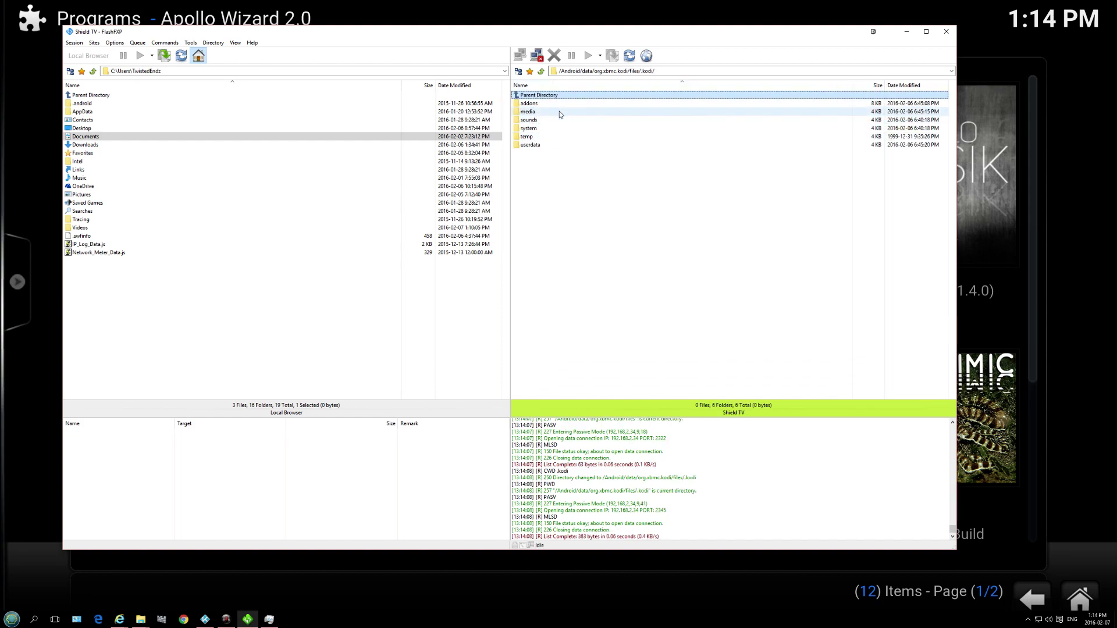
Go back up to the remote org.xbmc.kodi folder, check the build download in Kodi and return to FlashFXP
{"action": "double_click", "coordinate": [547, 95]}
{"action": "double_click", "coordinate": [547, 95]}
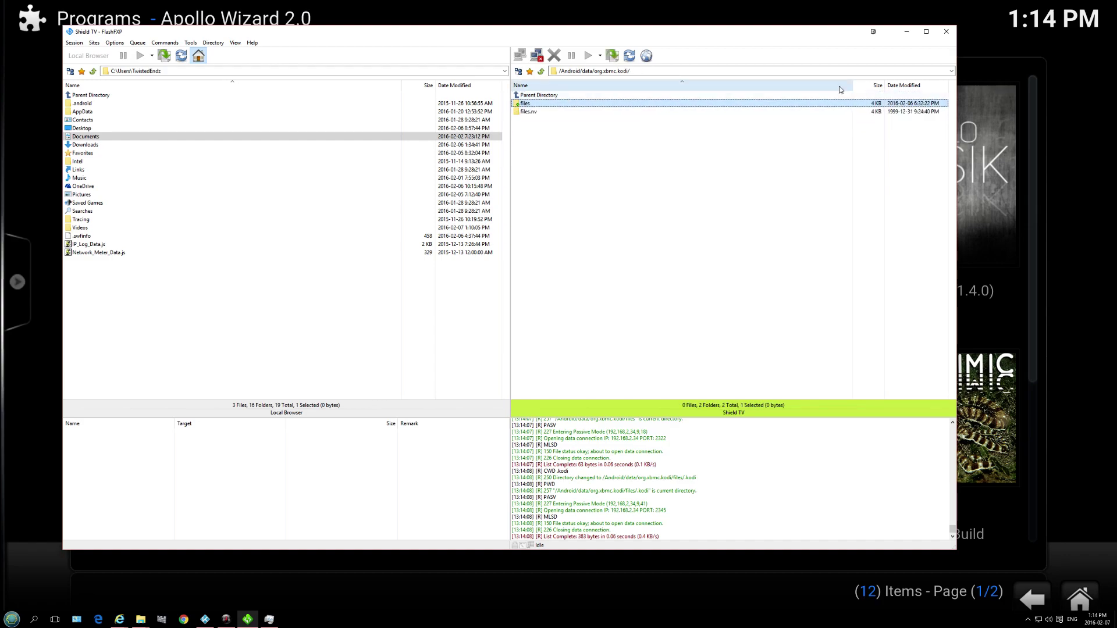
{"action": "left_click", "coordinate": [907, 33]}
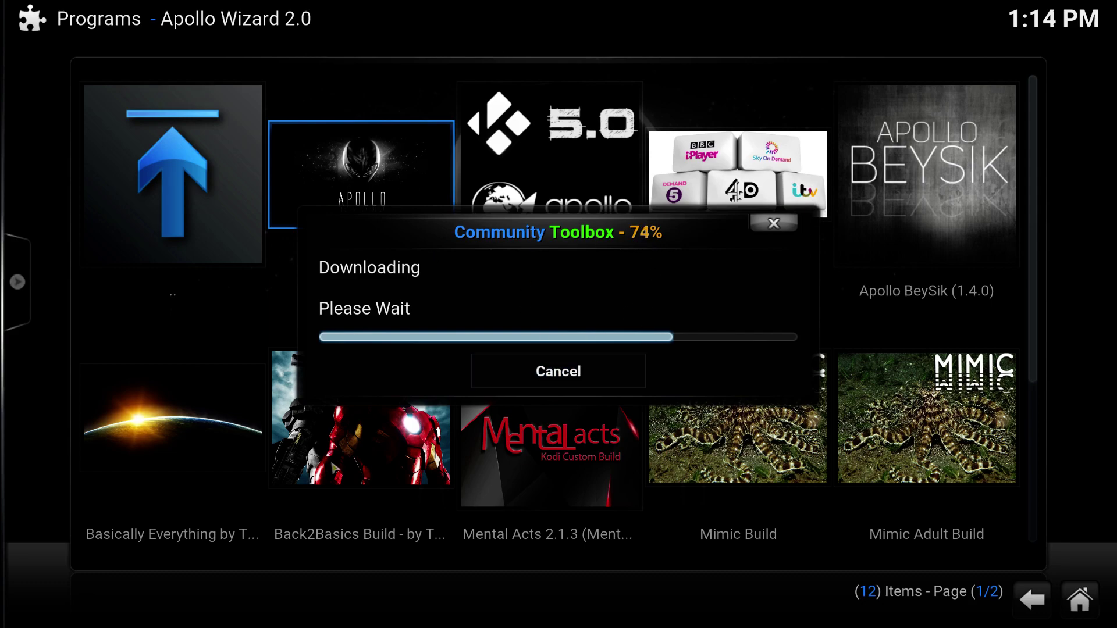
{"action": "key", "text": "alt+Tab"}
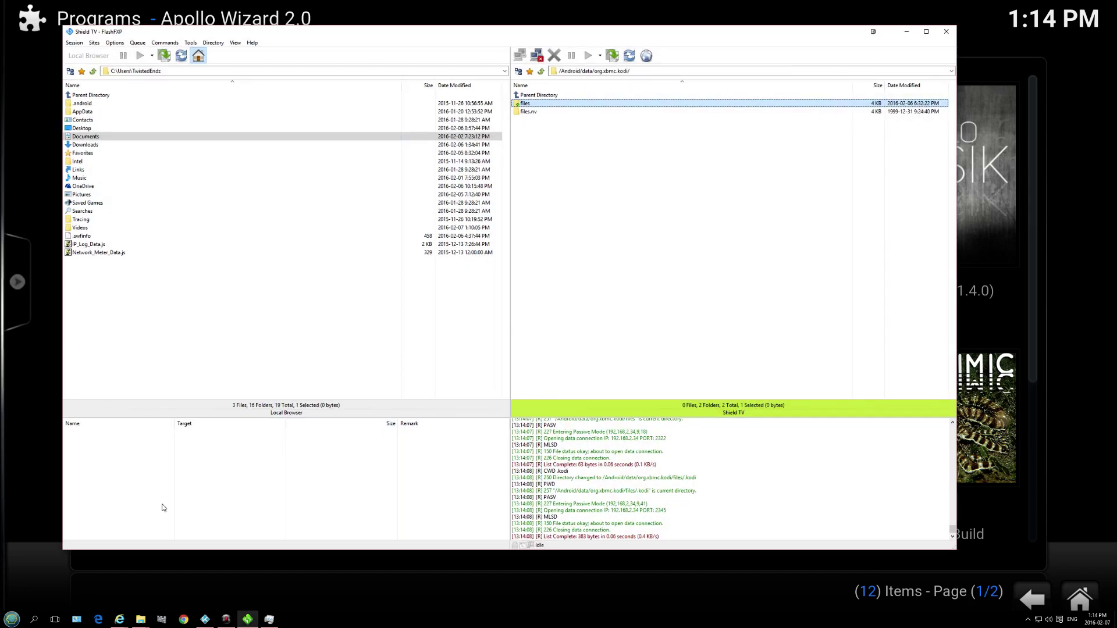
Open the Windows Roaming application data folder by searching for %appdata%
{"action": "left_click", "coordinate": [12, 619]}
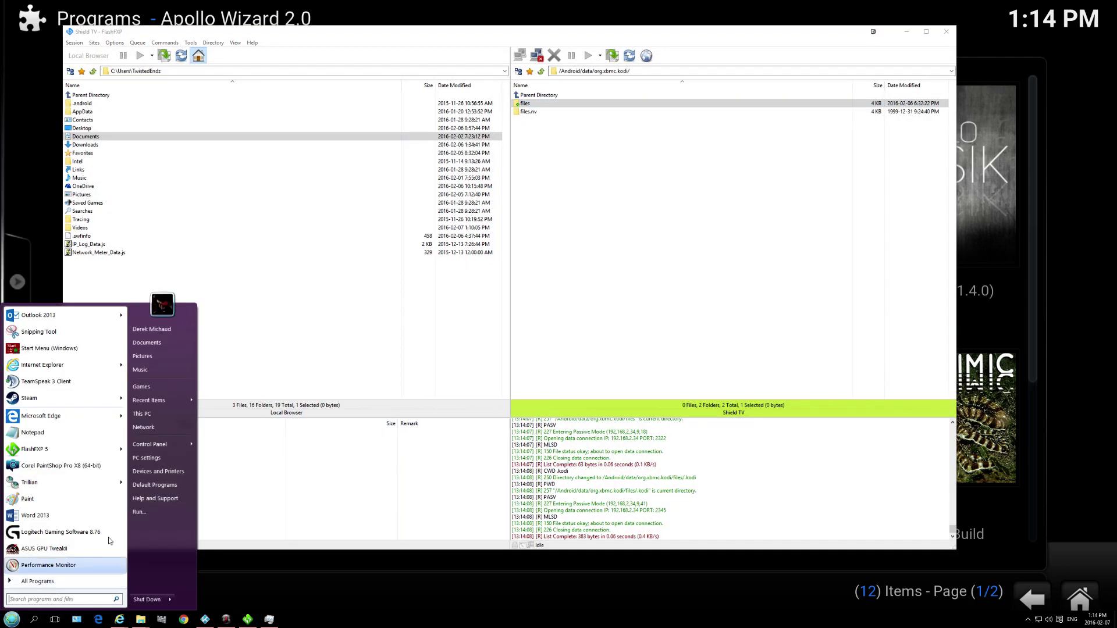
{"action": "left_click", "coordinate": [34, 620]}
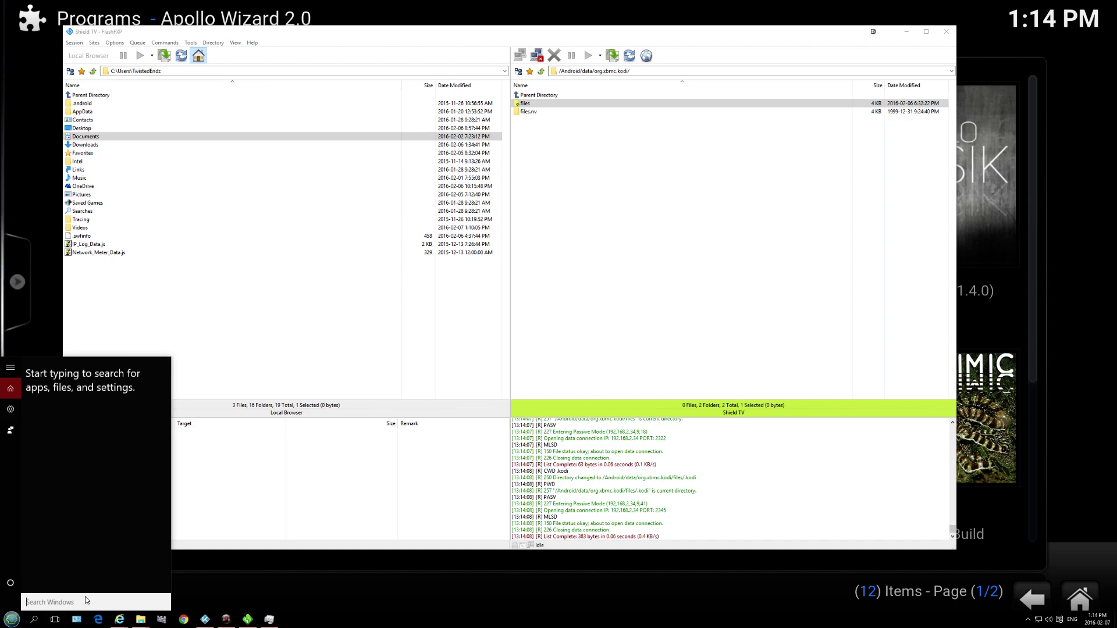
{"action": "type", "text": "%"}
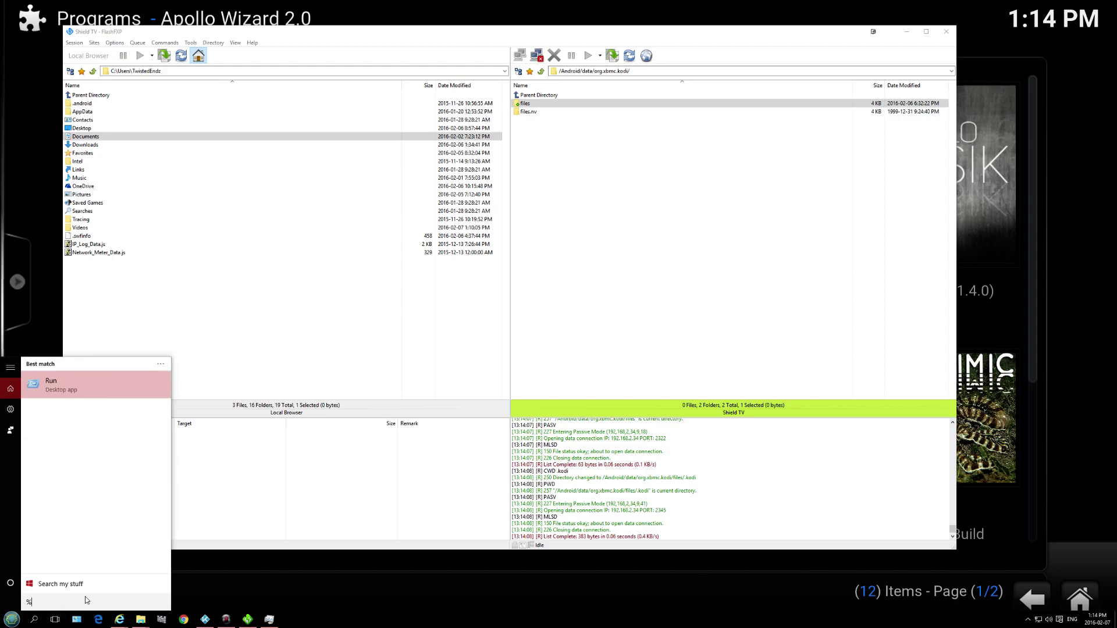
{"action": "type", "text": "appdata"}
{"action": "key", "text": "Return"}
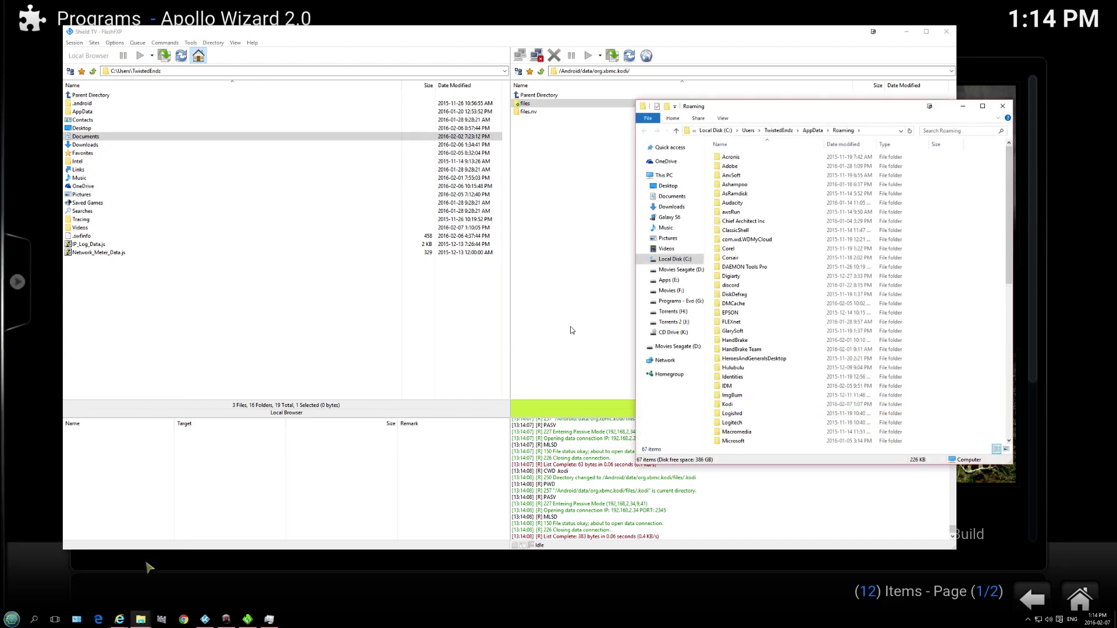
Open the Kodi\addons\packages folder and move its window over the FTP client's local file list
{"action": "double_click", "coordinate": [727, 404]}
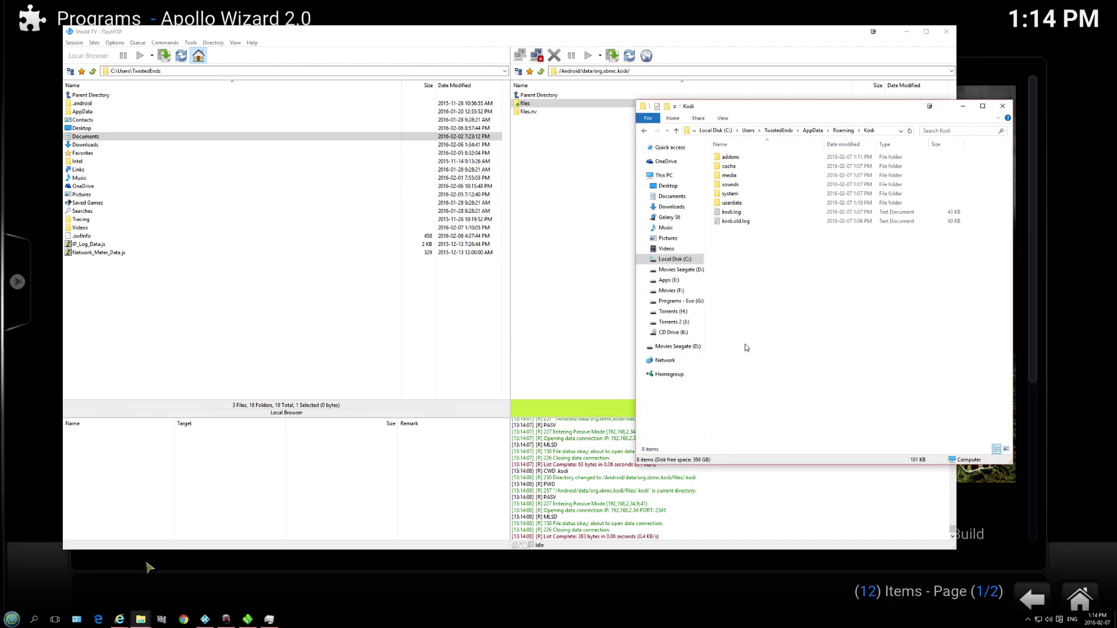
{"action": "left_click", "coordinate": [745, 163]}
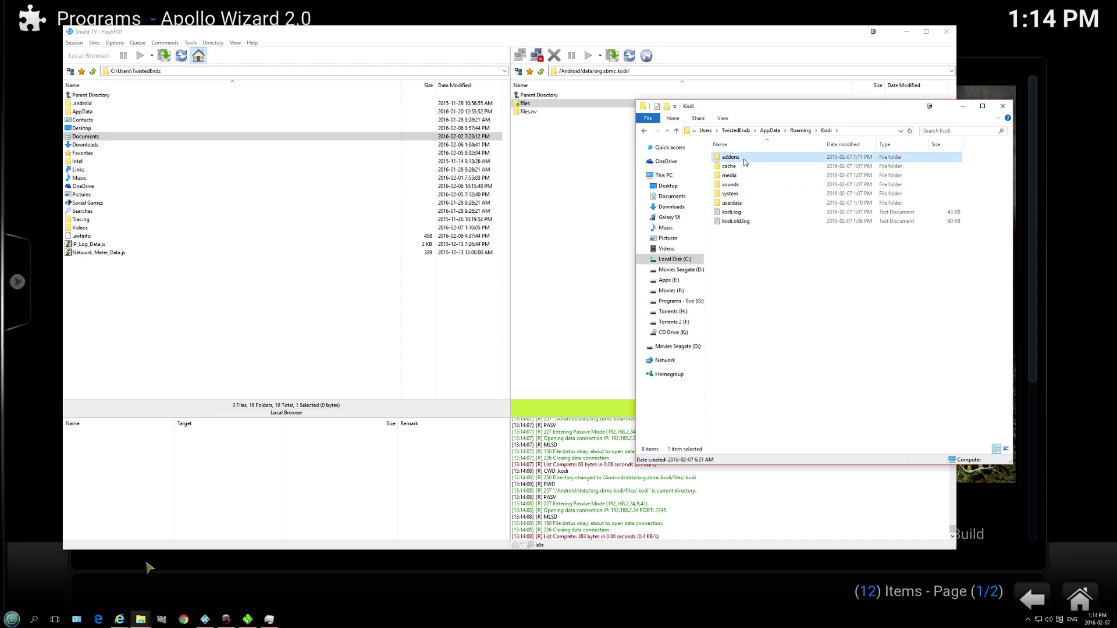
{"action": "double_click", "coordinate": [744, 161]}
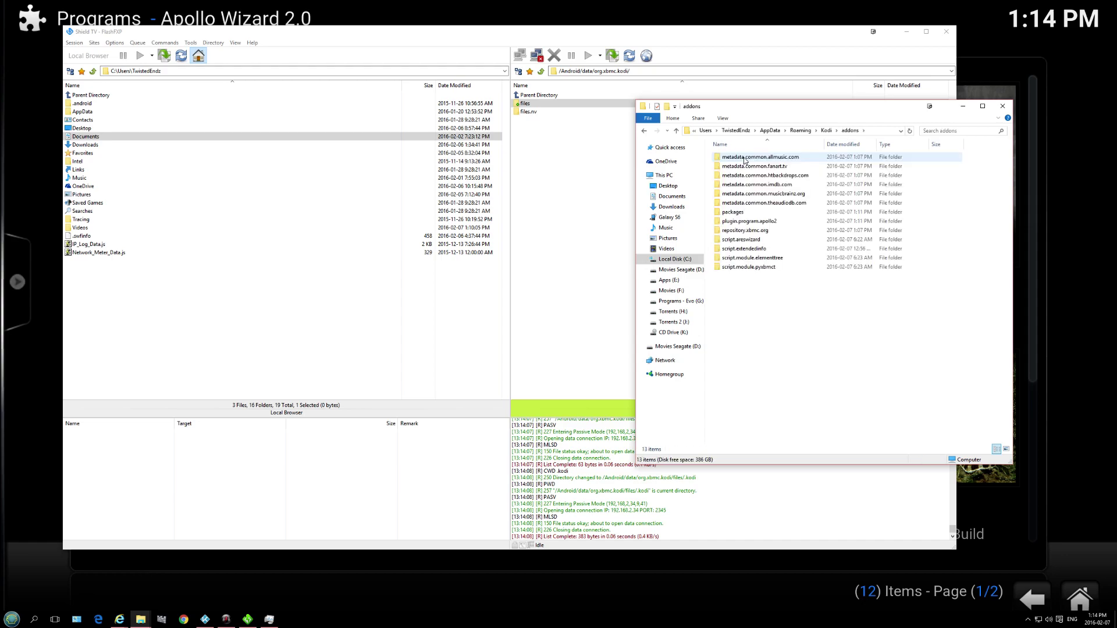
{"action": "double_click", "coordinate": [742, 211]}
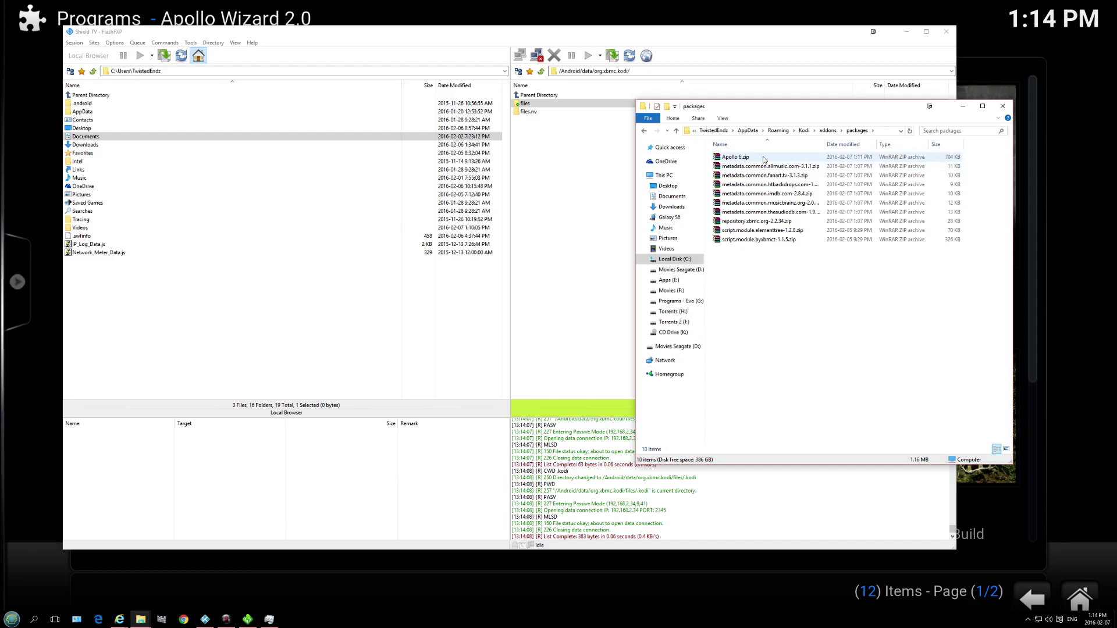
{"action": "left_click_drag", "start_coordinate": [786, 106], "coordinate": [350, 196]}
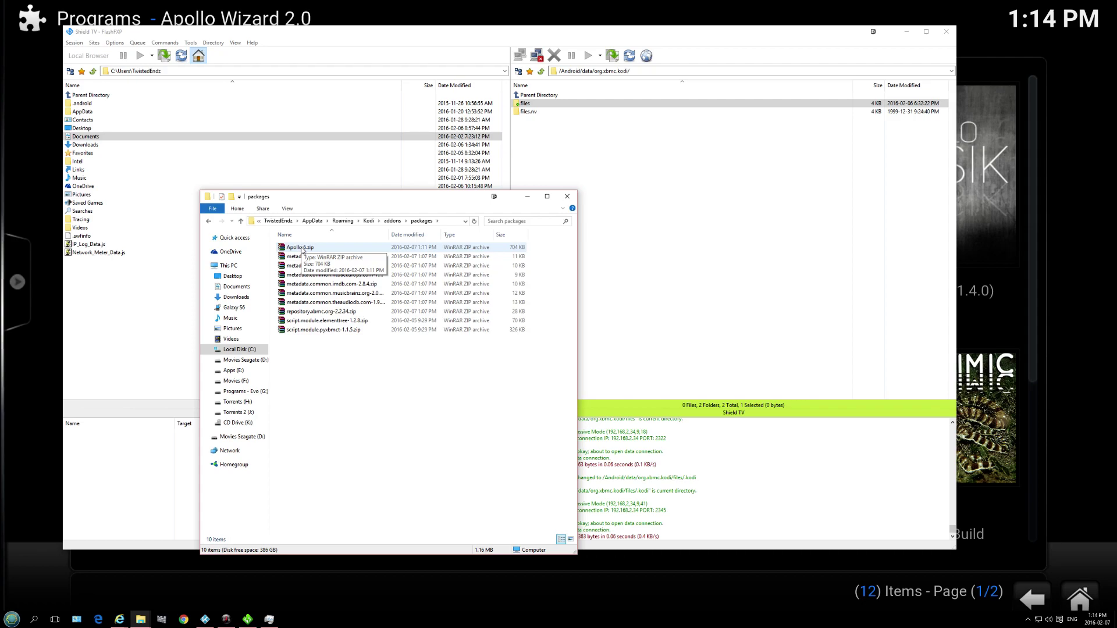
Minimise FlashFXP, return to Kodi, acknowledge the completed download and agree to force-close Kodi
{"action": "left_click", "coordinate": [306, 249]}
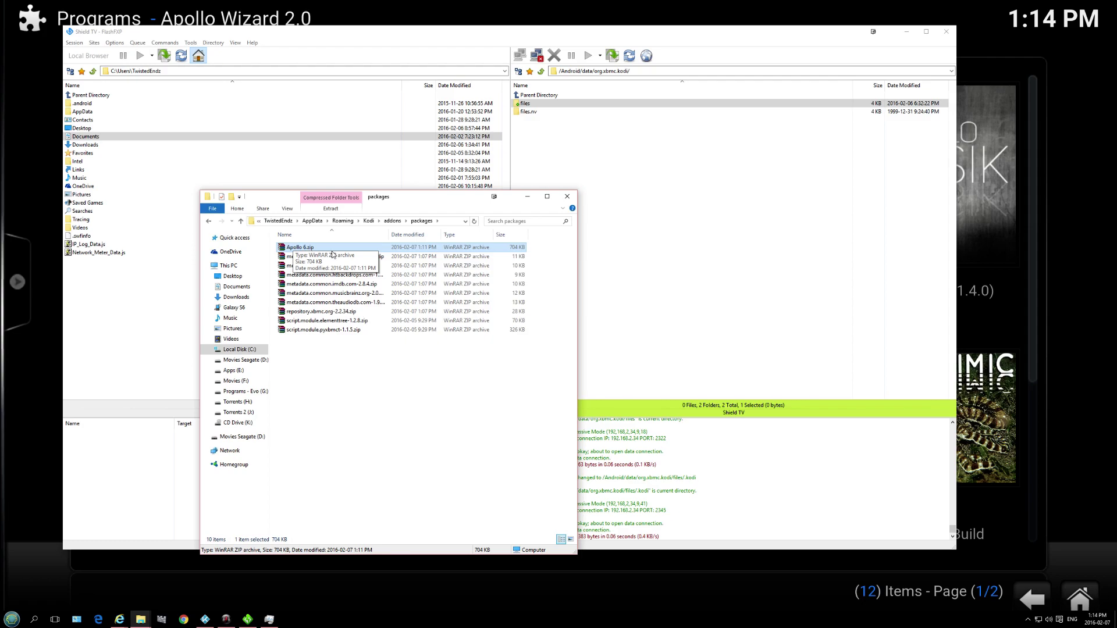
{"action": "left_click", "coordinate": [907, 32]}
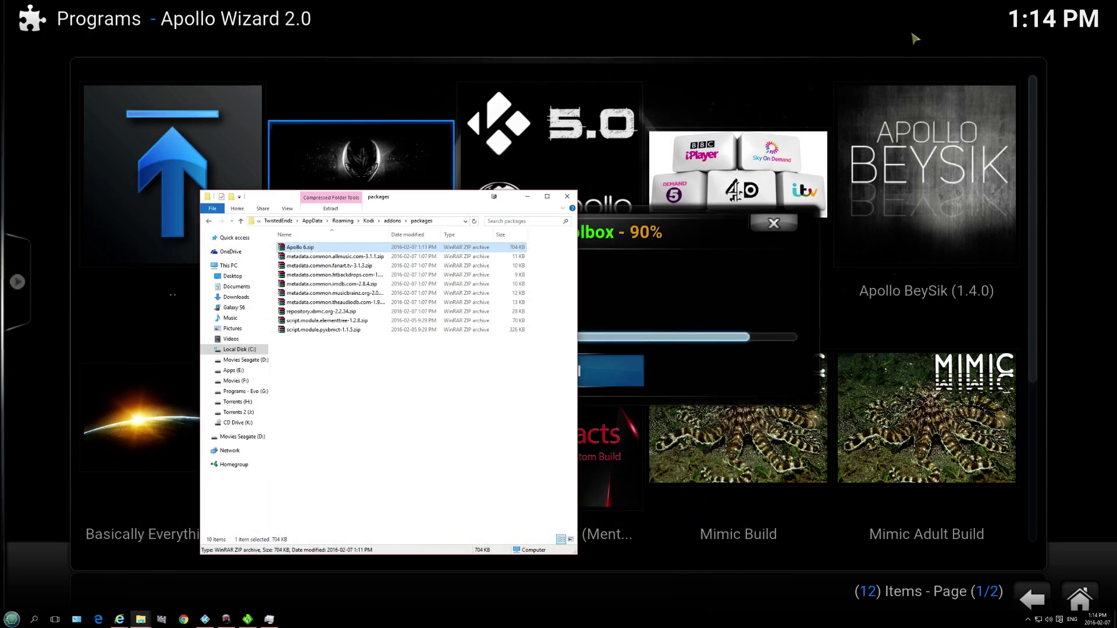
{"action": "left_click", "coordinate": [672, 251]}
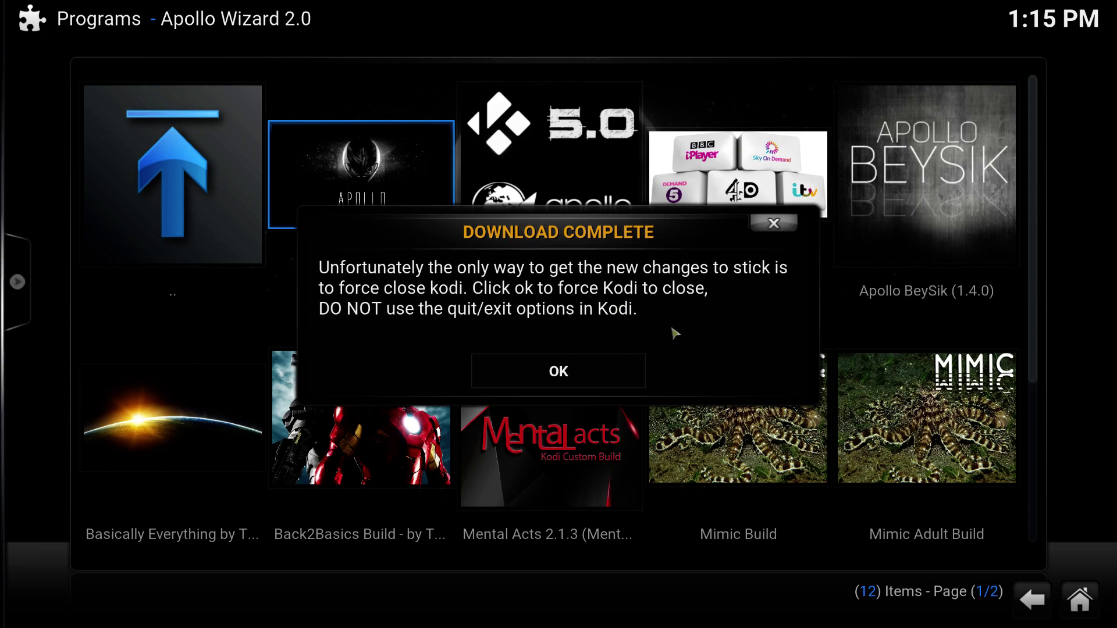
{"action": "left_click", "coordinate": [596, 374]}
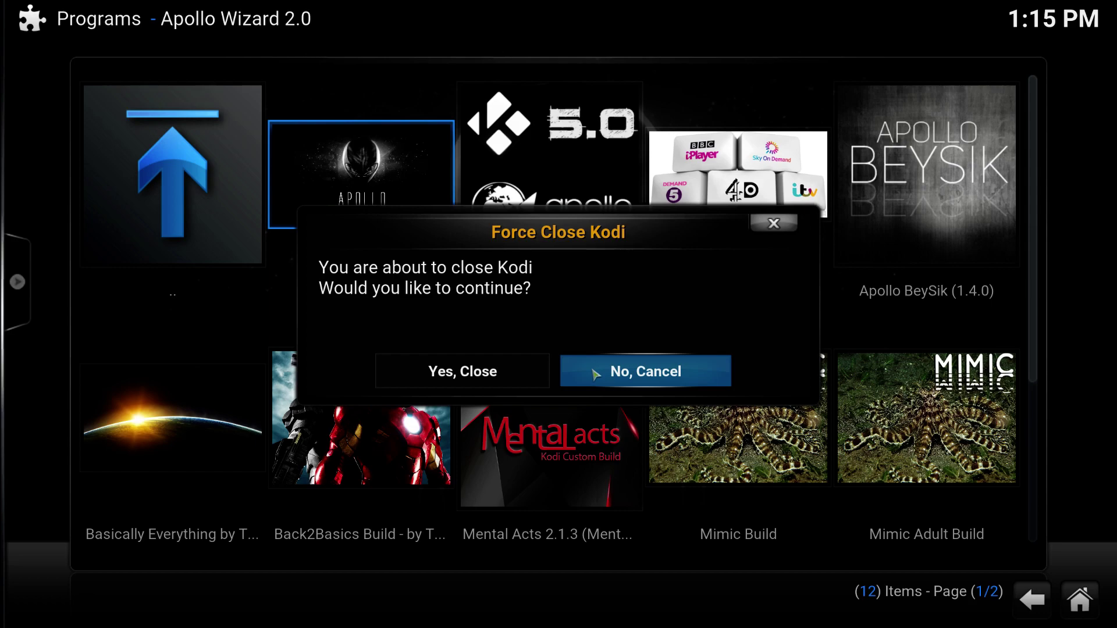
{"action": "left_click", "coordinate": [504, 380]}
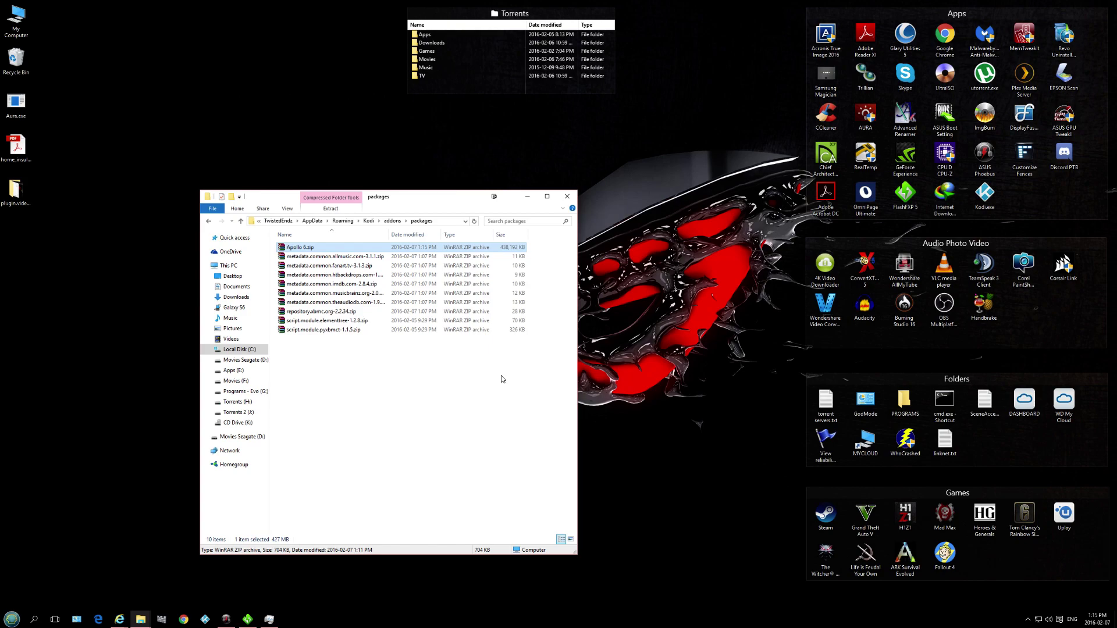
Relaunch Kodi and look through its home menu up to the System entry
{"action": "left_click", "coordinate": [206, 619]}
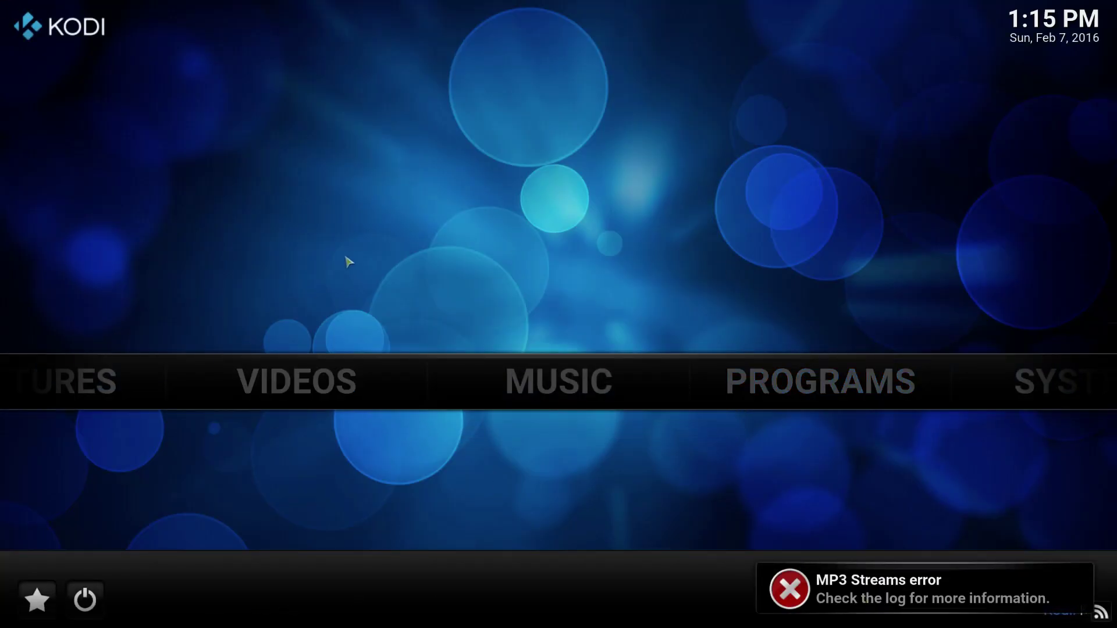
{"action": "mouse_move", "coordinate": [568, 398]}
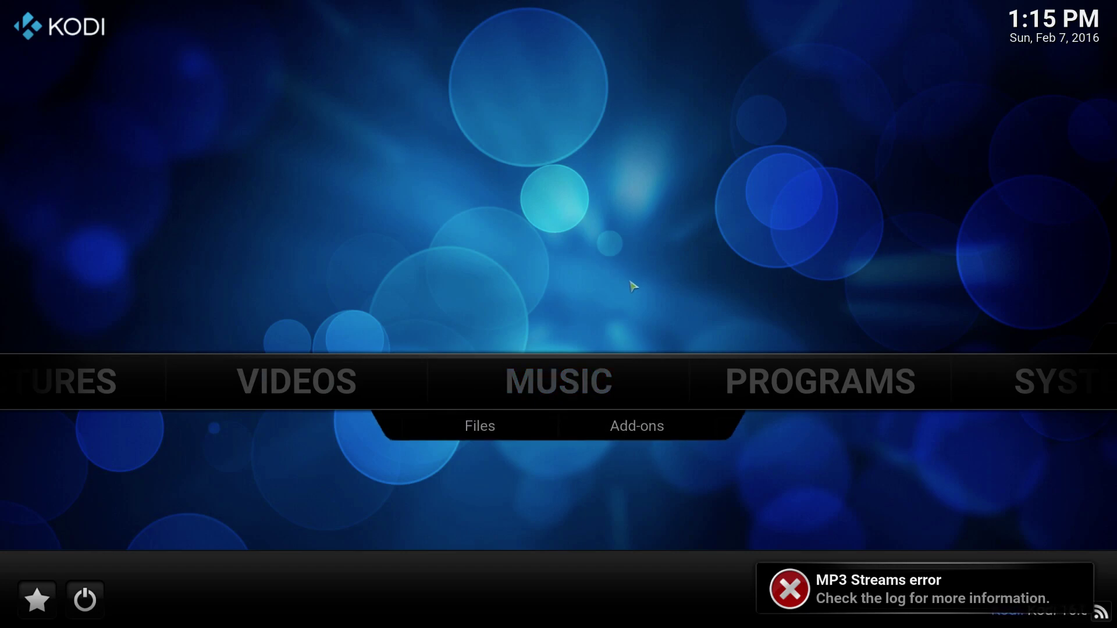
{"action": "mouse_move", "coordinate": [867, 396]}
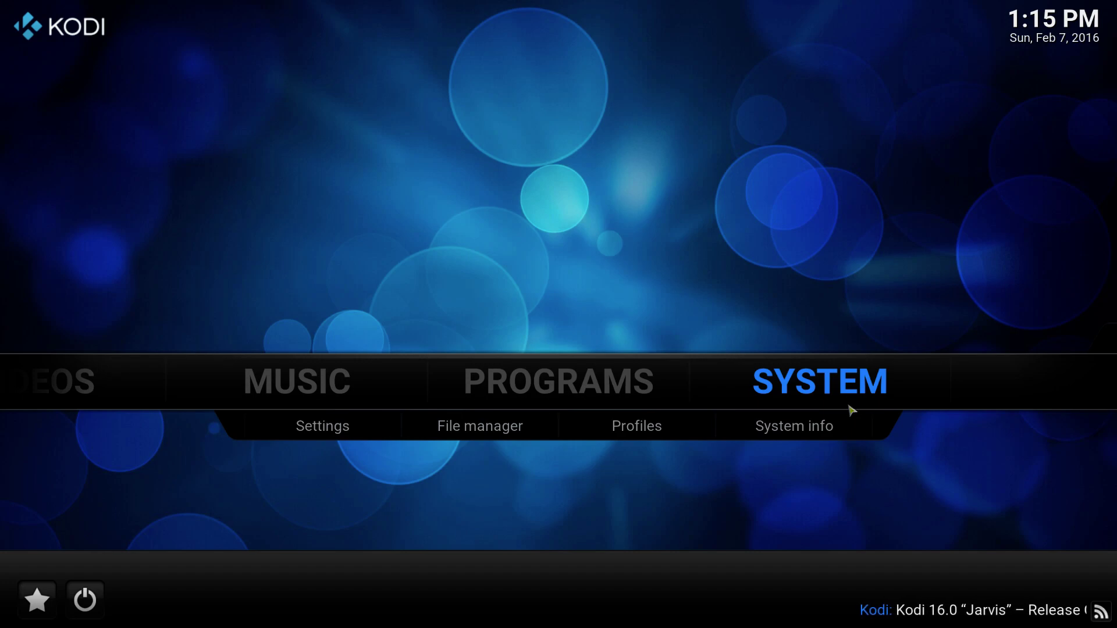
Switch from Kodi to the packages folder window, minimise it and show the Windows desktop
{"action": "key", "text": "alt+Tab"}
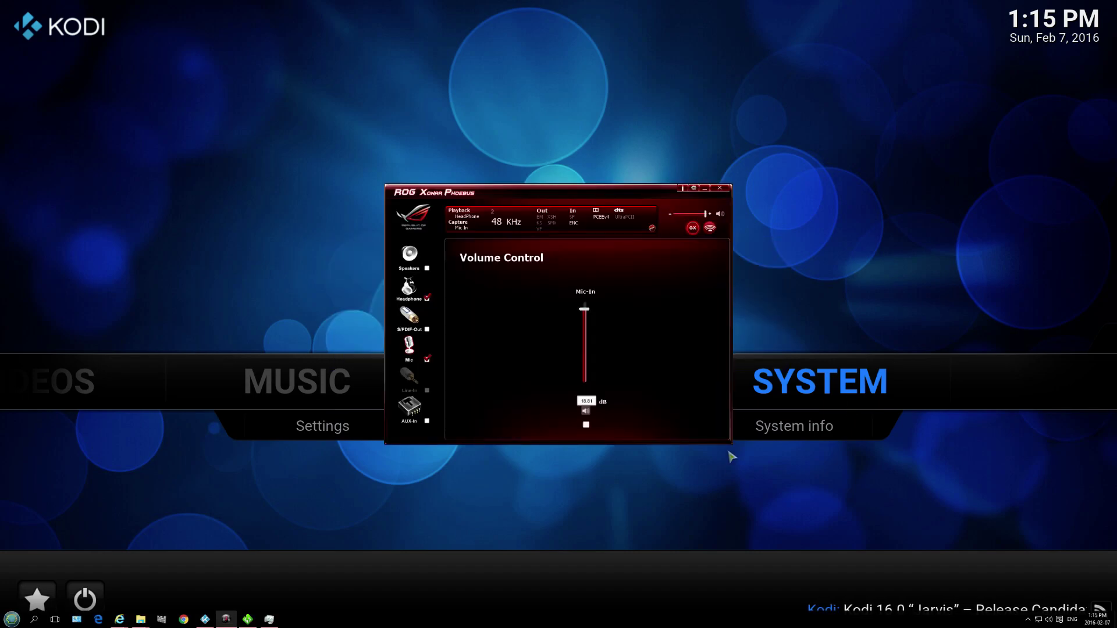
{"action": "key", "text": "alt+Tab"}
{"action": "key", "text": "alt+Tab"}
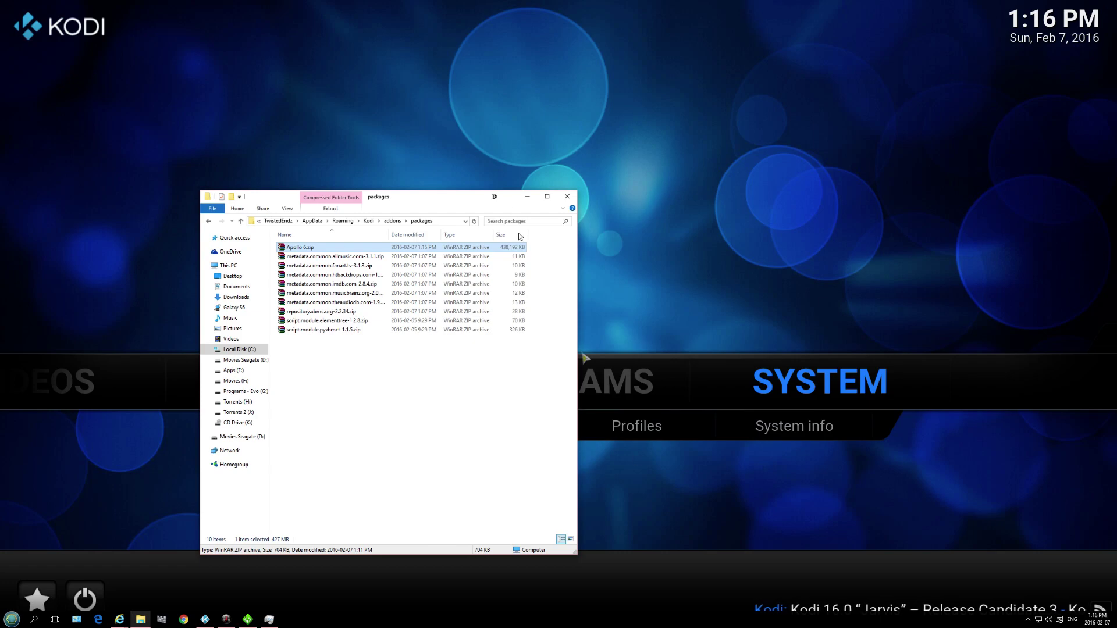
{"action": "left_click", "coordinate": [527, 196]}
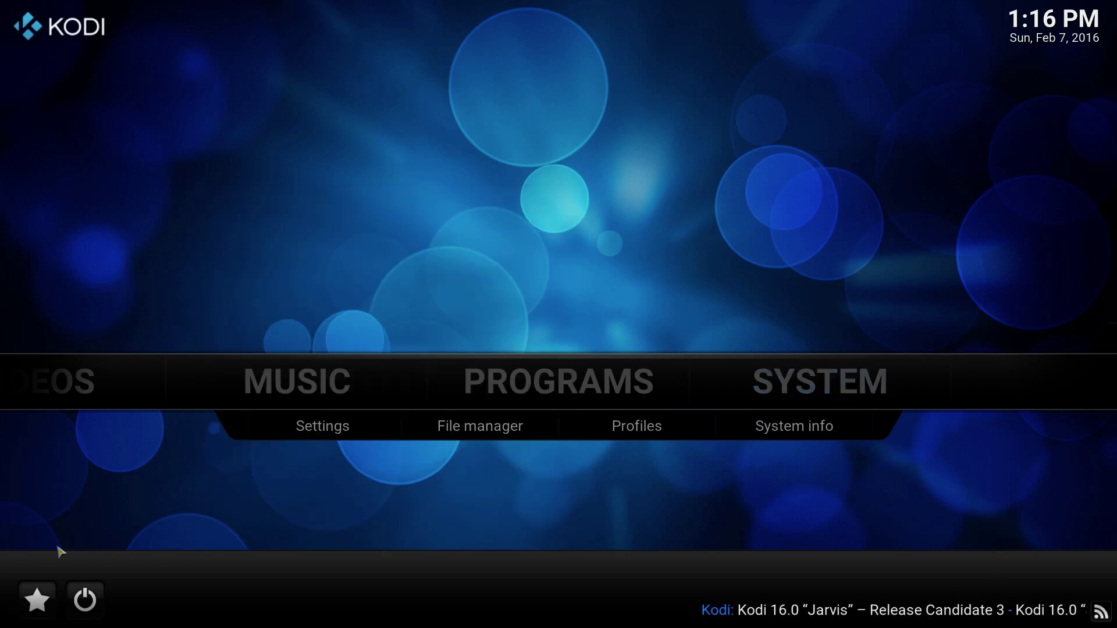
{"action": "key", "text": "alt+Tab"}
{"action": "key", "text": "super+d"}
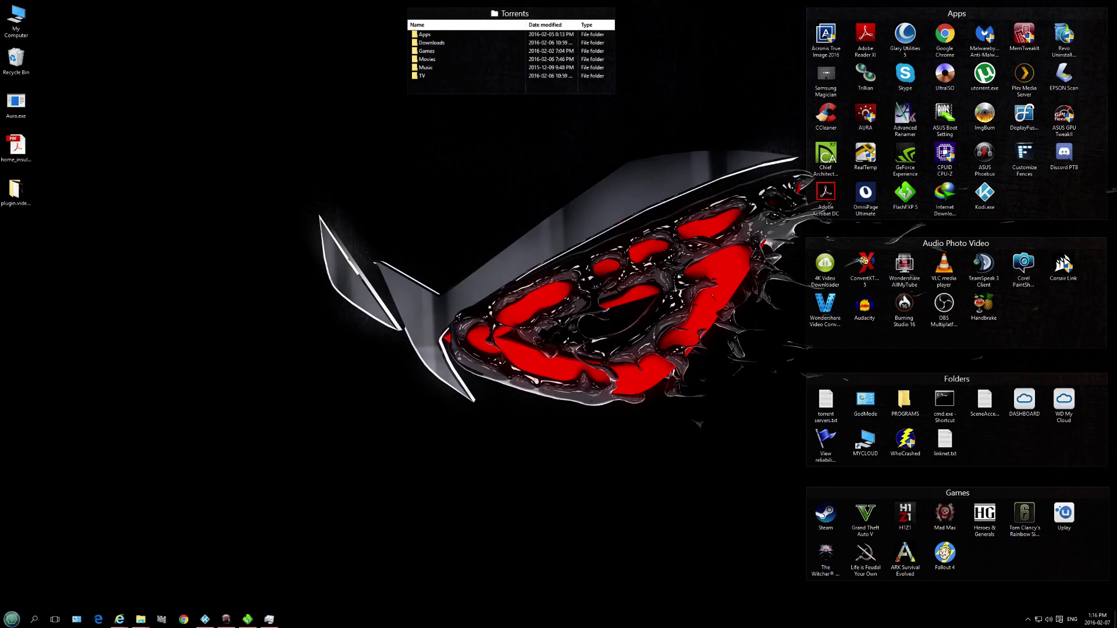
Open This PC and browse through Local Disk (C:) and Users to the user's profile folder
{"action": "left_click", "coordinate": [12, 619]}
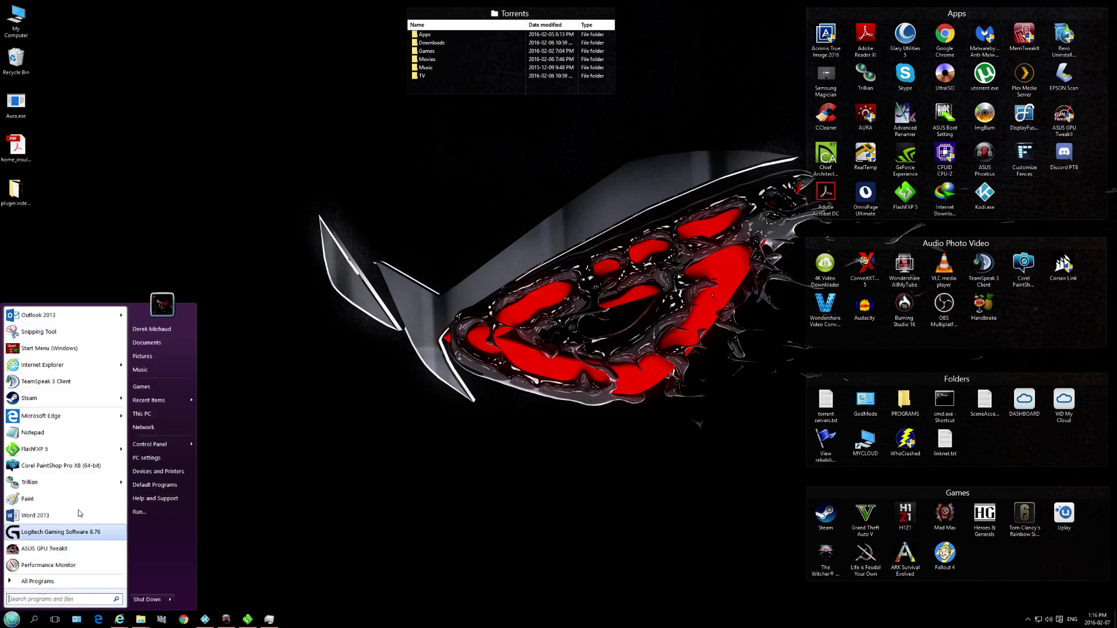
{"action": "left_click", "coordinate": [159, 417]}
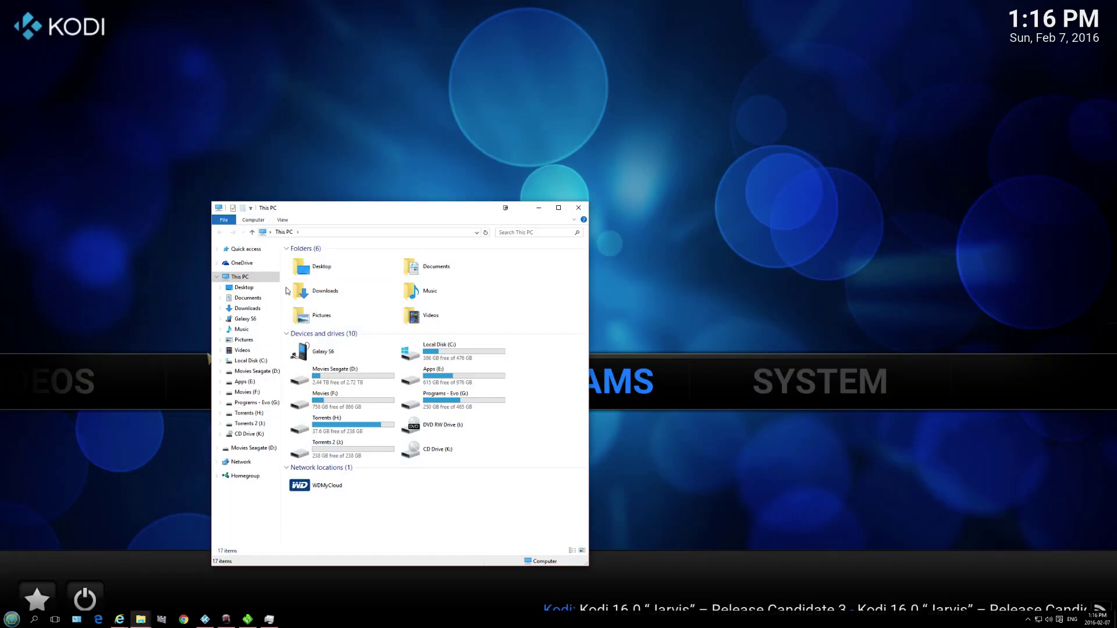
{"action": "left_click", "coordinate": [252, 361]}
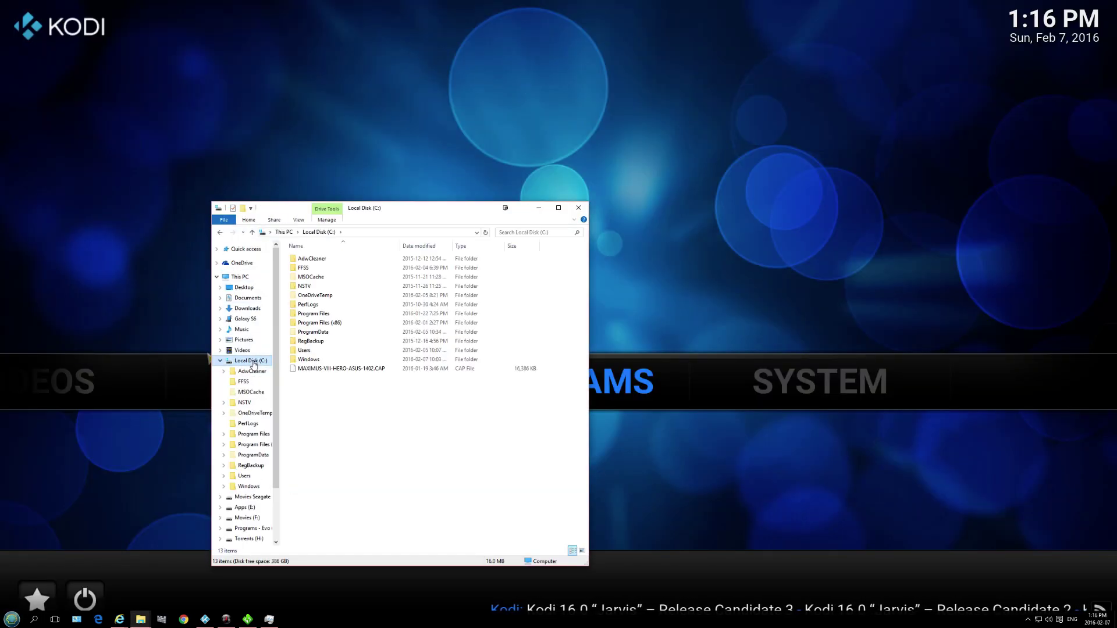
{"action": "left_click", "coordinate": [254, 477]}
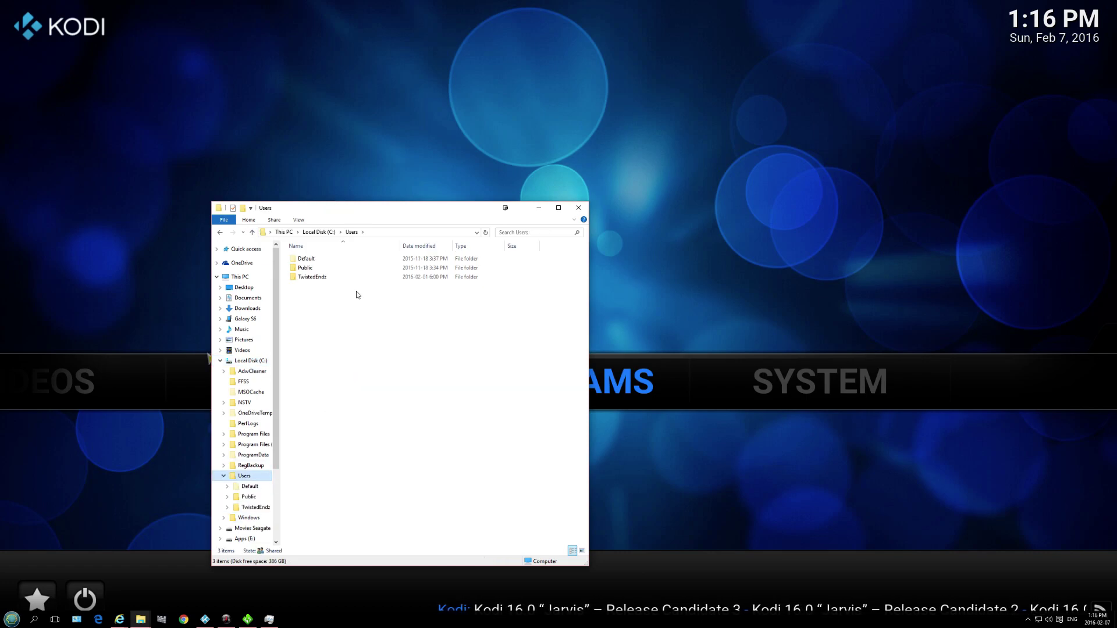
{"action": "double_click", "coordinate": [313, 278]}
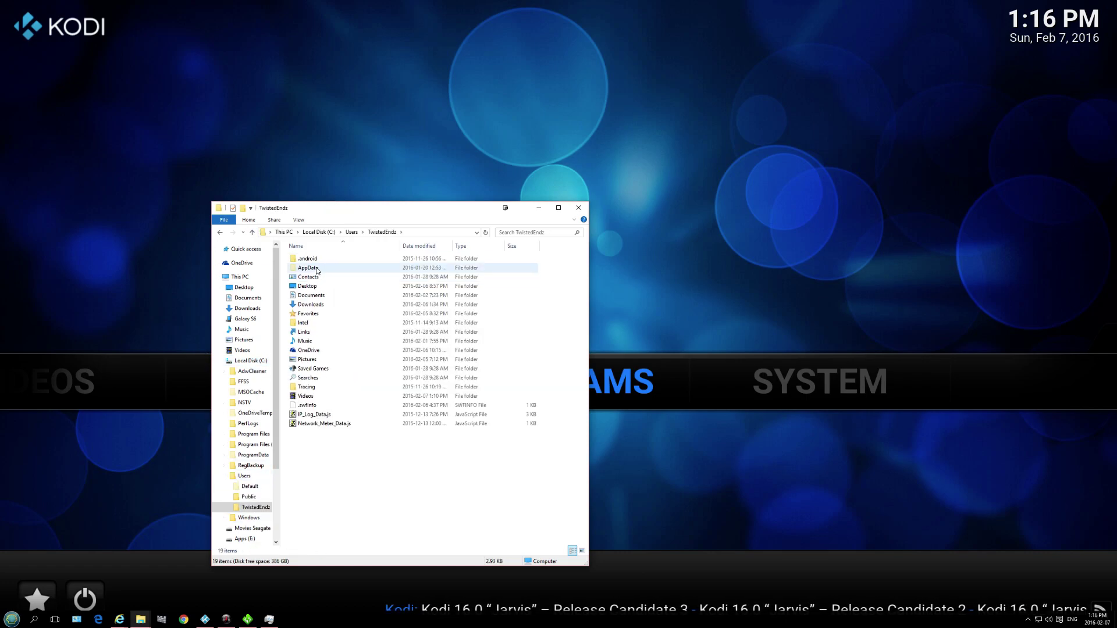
Check the Hidden items display option, browse to AppData\Roaming and close the folder window
{"action": "left_click", "coordinate": [301, 220]}
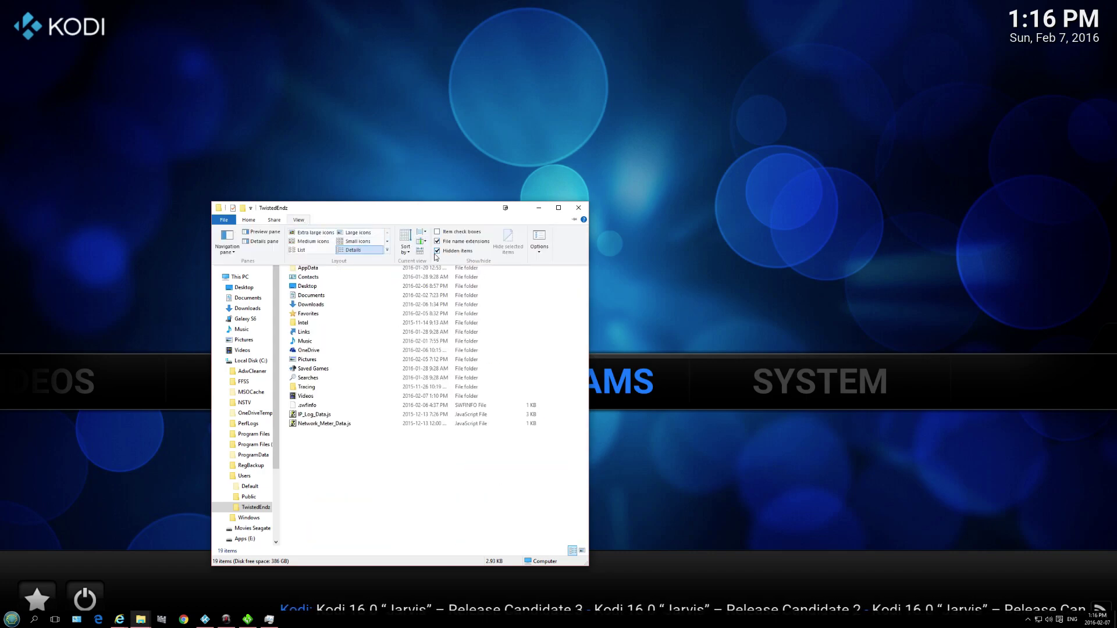
{"action": "left_click", "coordinate": [300, 221]}
{"action": "left_click", "coordinate": [307, 270]}
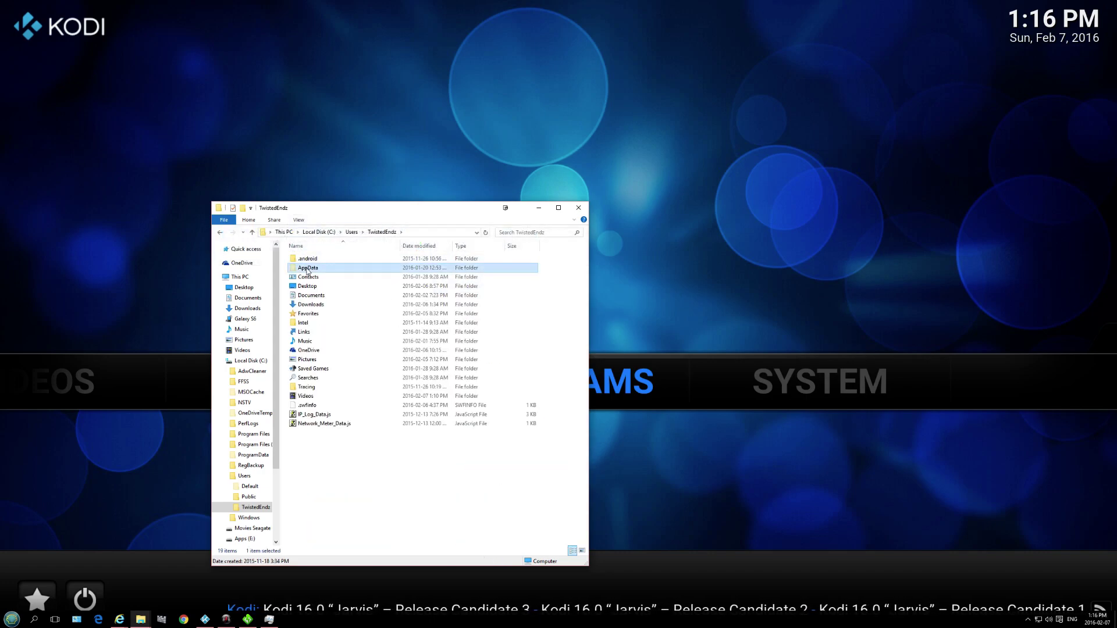
{"action": "double_click", "coordinate": [307, 269]}
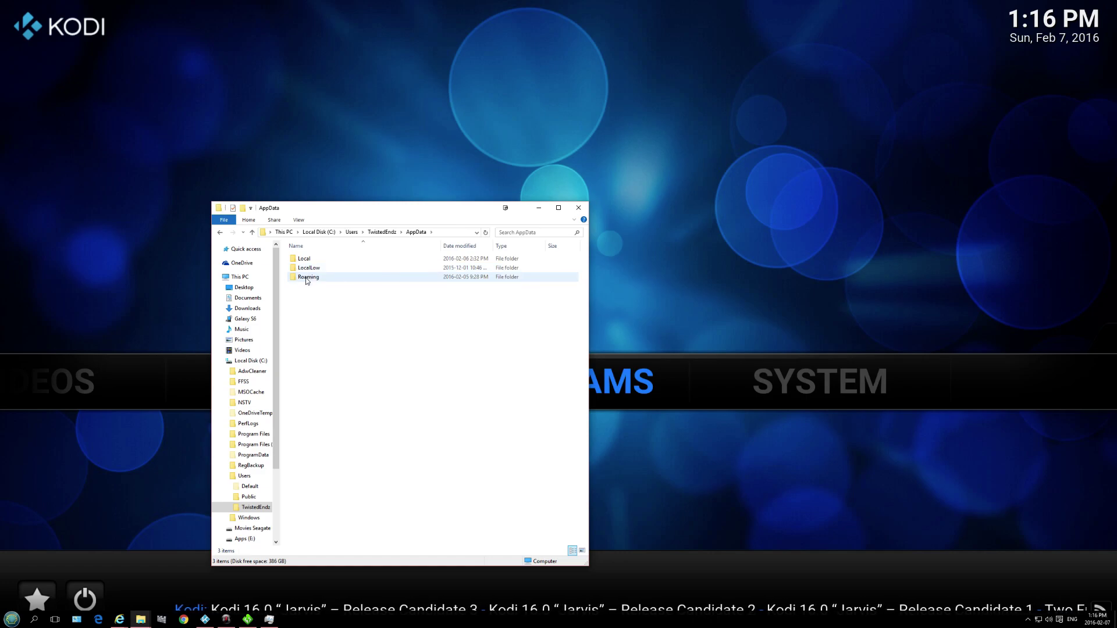
{"action": "double_click", "coordinate": [307, 278]}
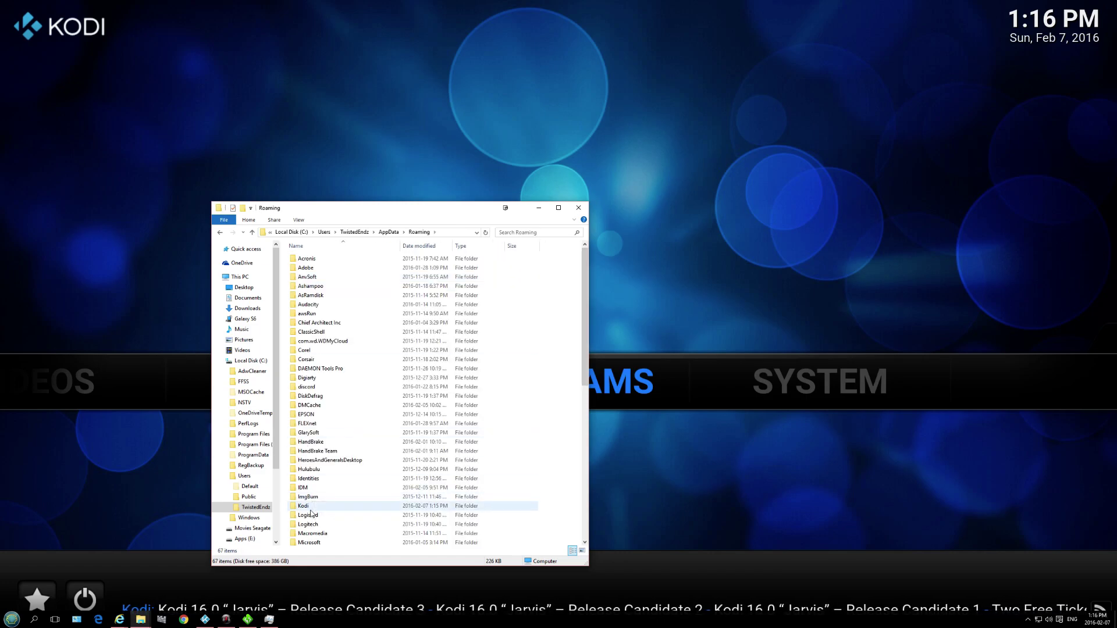
{"action": "left_click", "coordinate": [579, 208]}
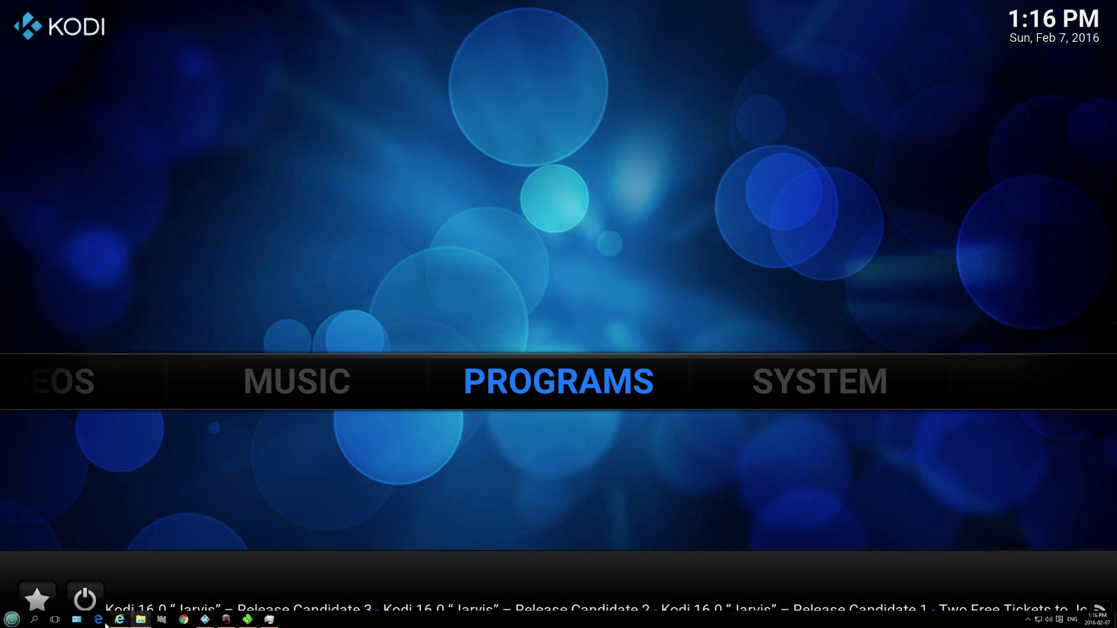
Reopen the Roaming folder by searching for %appdata% and move its window higher on the desktop
{"action": "left_click", "coordinate": [34, 620]}
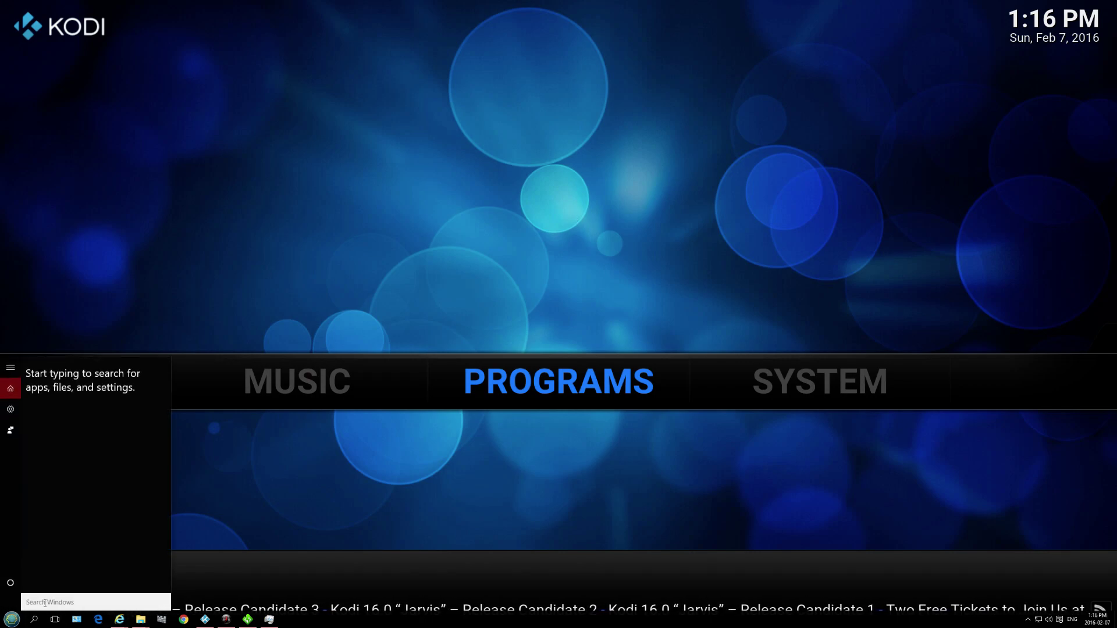
{"action": "type", "text": "%a"}
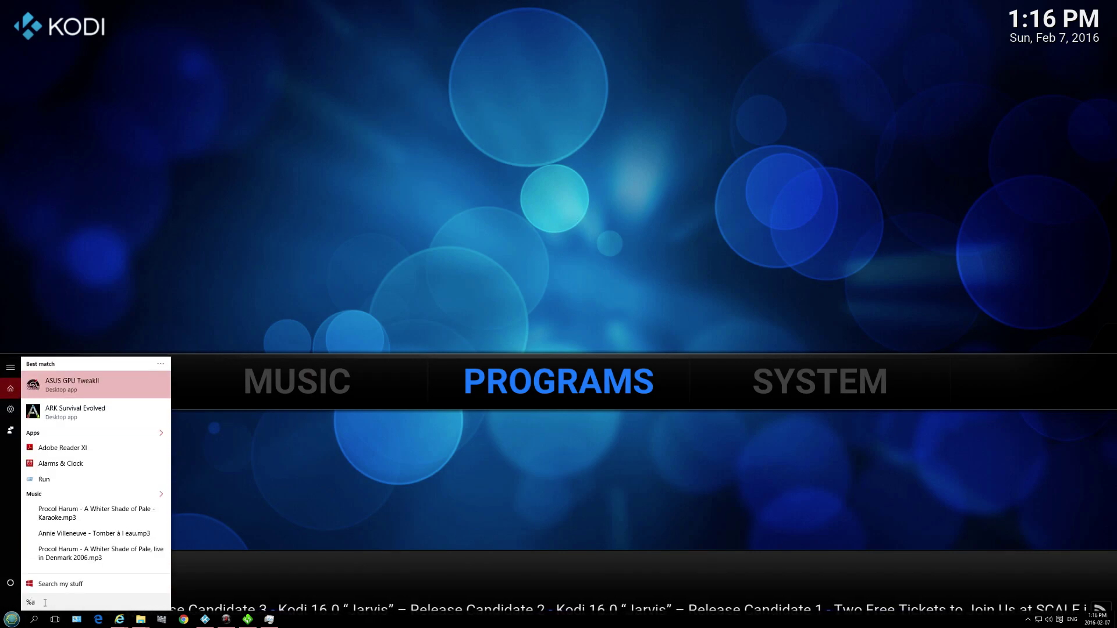
{"action": "type", "text": "ppdata"}
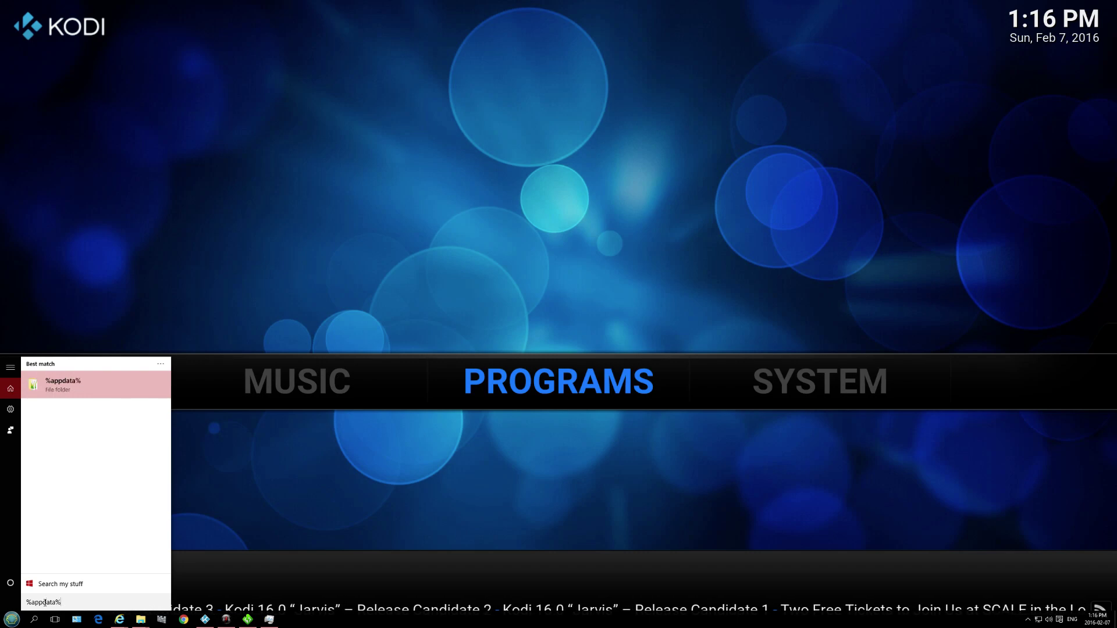
{"action": "key", "text": "Return"}
{"action": "left_click_drag", "start_coordinate": [438, 227], "coordinate": [476, 99]}
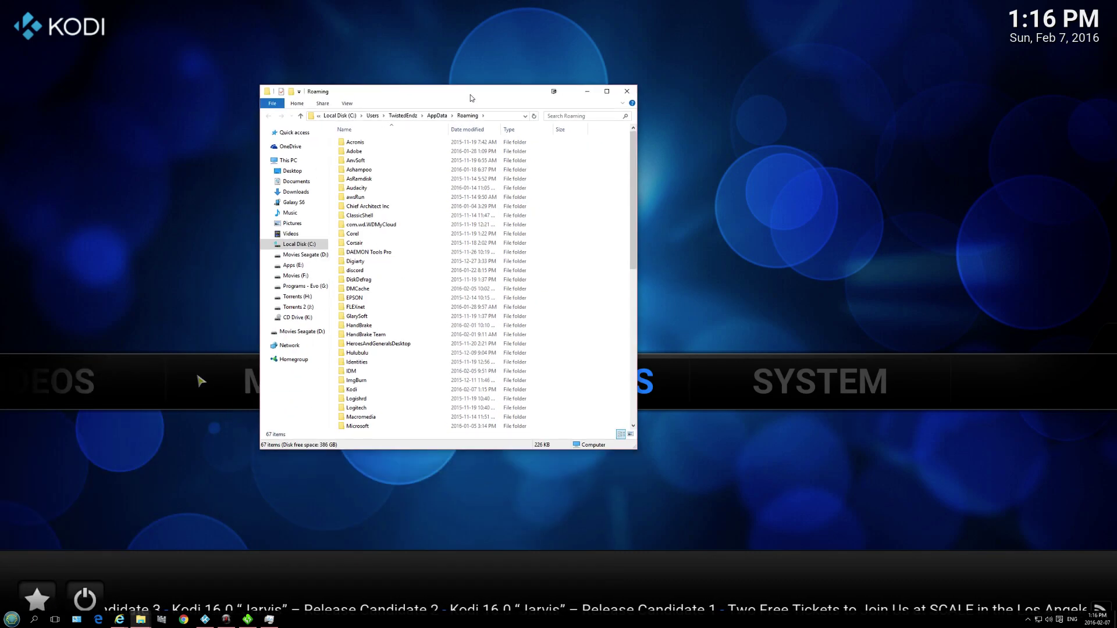
Open the Kodi\addons\packages folder, check the size of Apollo 6.zip and revisit the parent addons folder before returning
{"action": "double_click", "coordinate": [364, 391]}
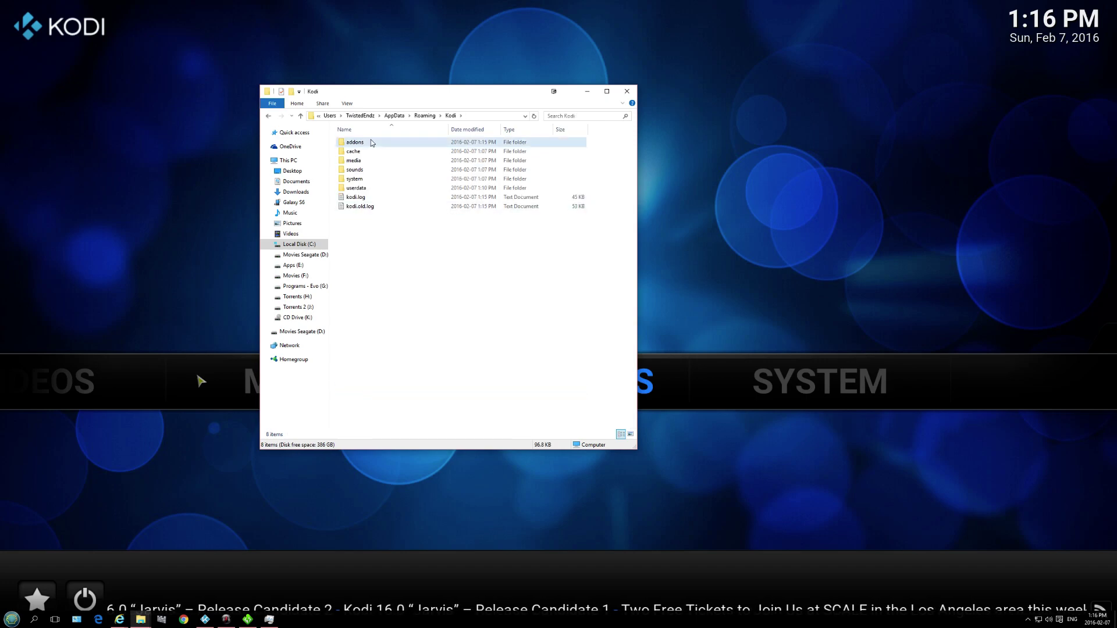
{"action": "double_click", "coordinate": [371, 142]}
{"action": "double_click", "coordinate": [374, 254]}
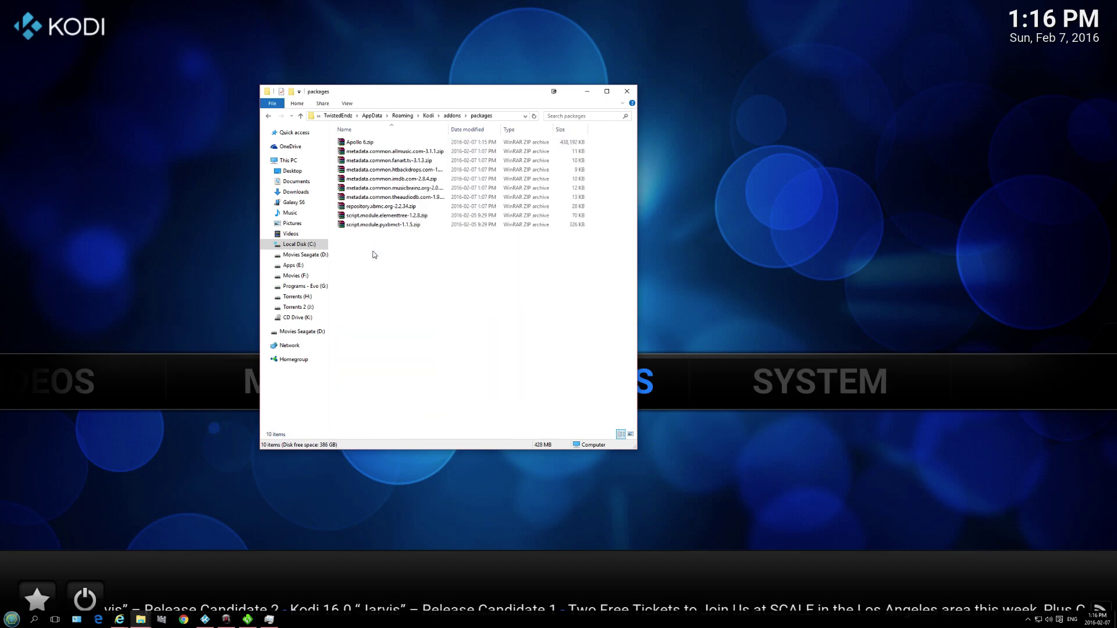
{"action": "left_click", "coordinate": [373, 144]}
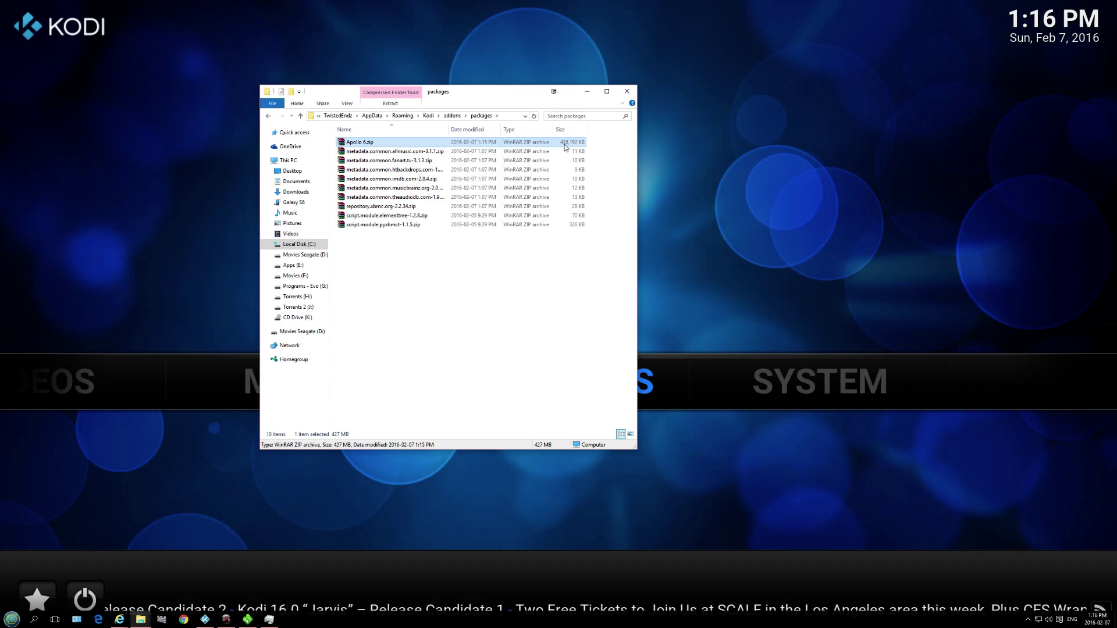
{"action": "left_click", "coordinate": [452, 115]}
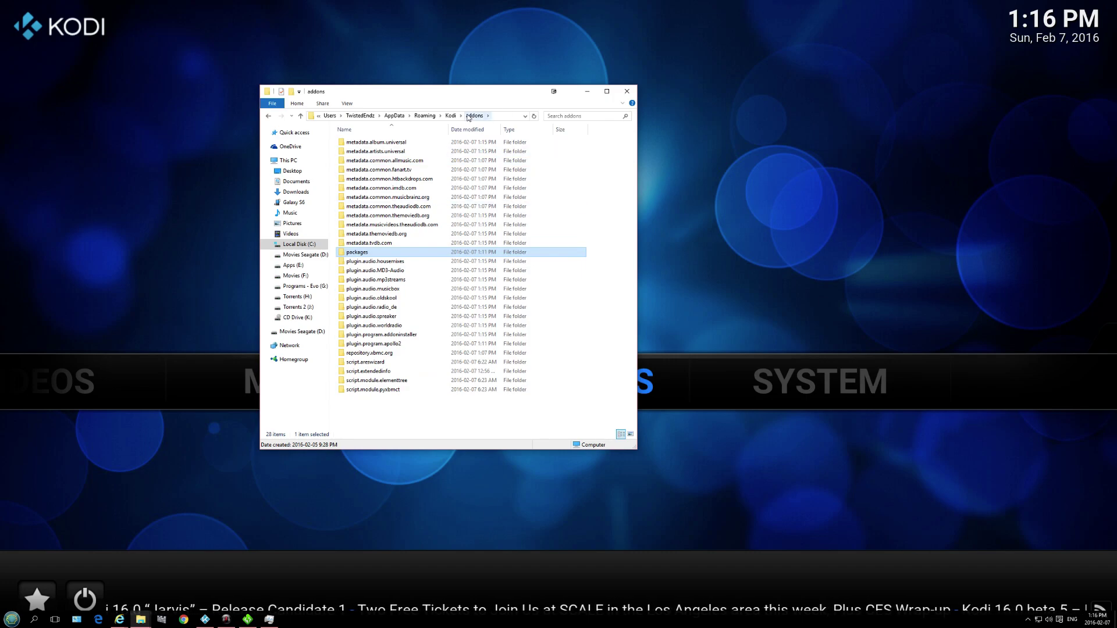
{"action": "double_click", "coordinate": [389, 254]}
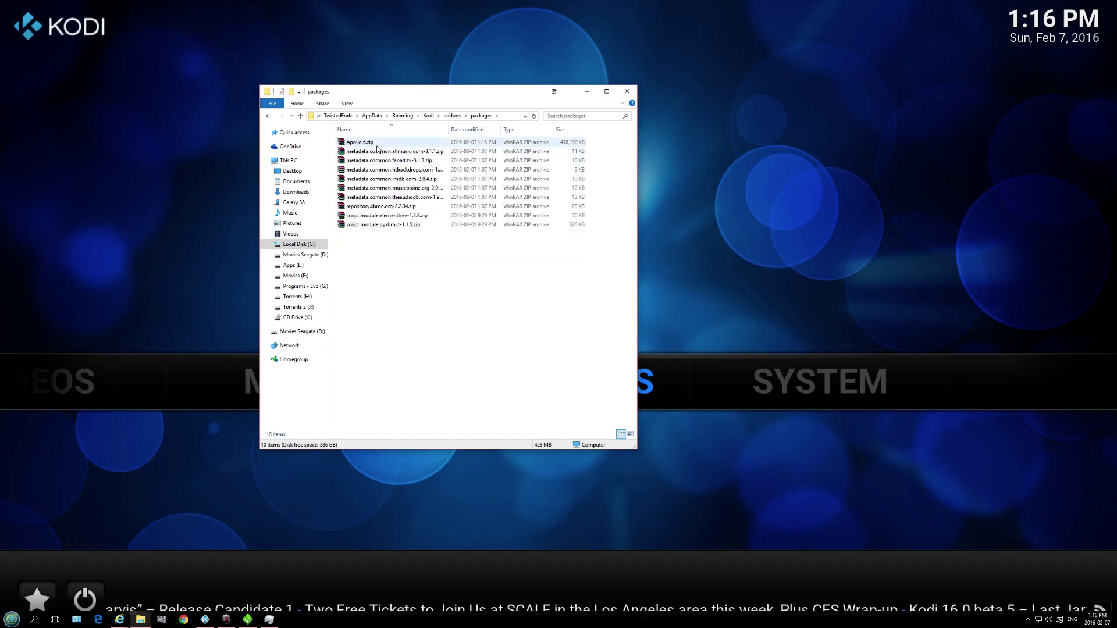
Exit Kodi and open Apollo 6.zip from the packages folder in WinRAR
{"action": "left_click", "coordinate": [92, 600]}
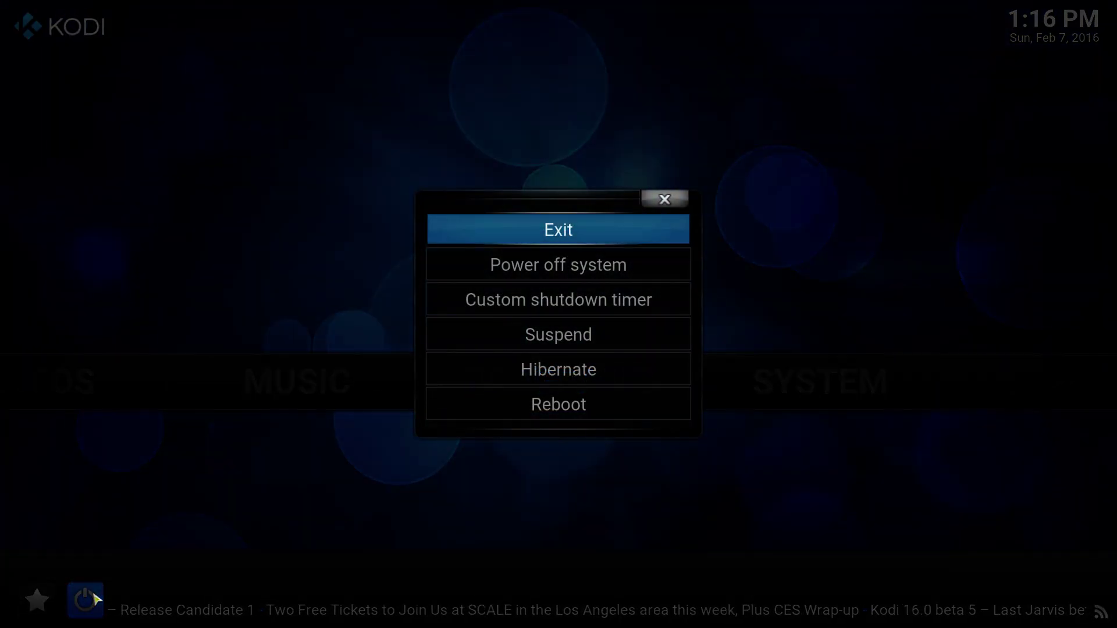
{"action": "left_click", "coordinate": [517, 240]}
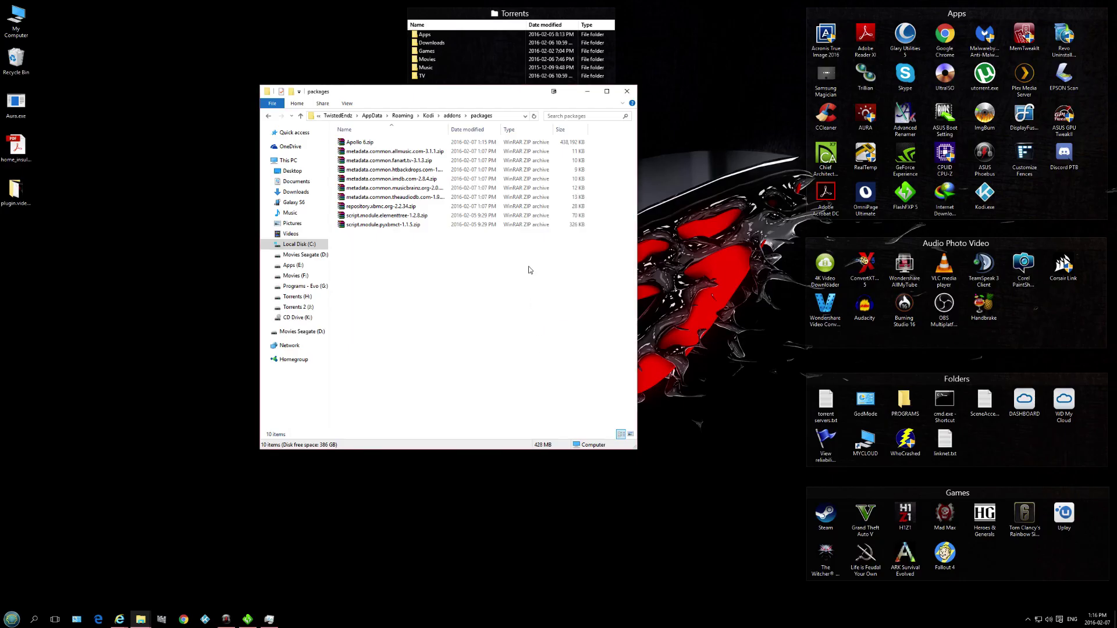
{"action": "double_click", "coordinate": [366, 143]}
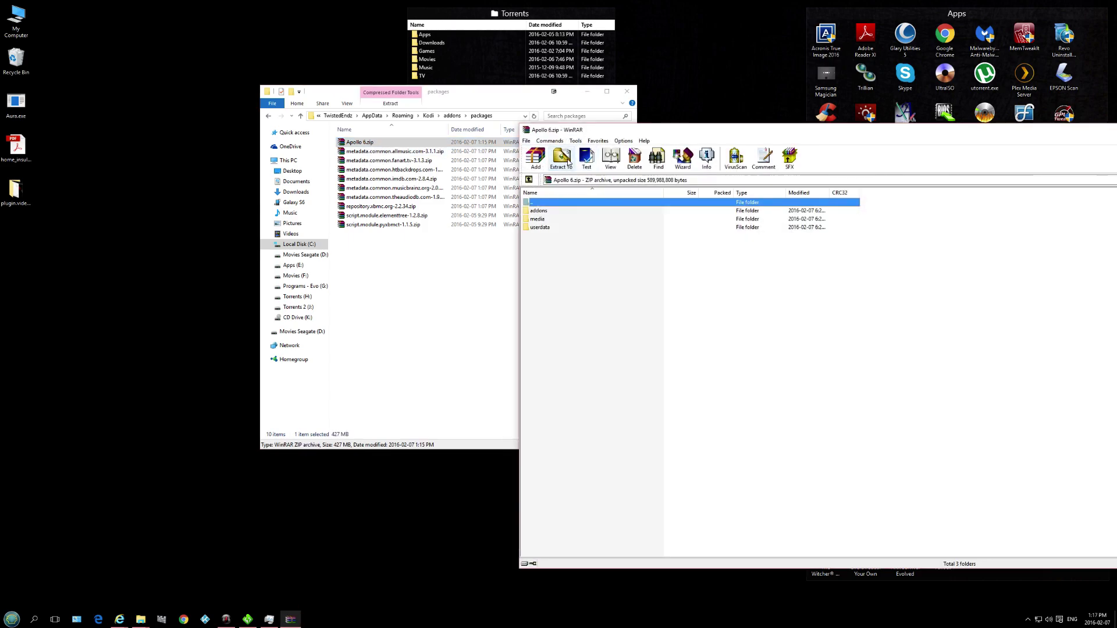
{"action": "left_click", "coordinate": [568, 163]}
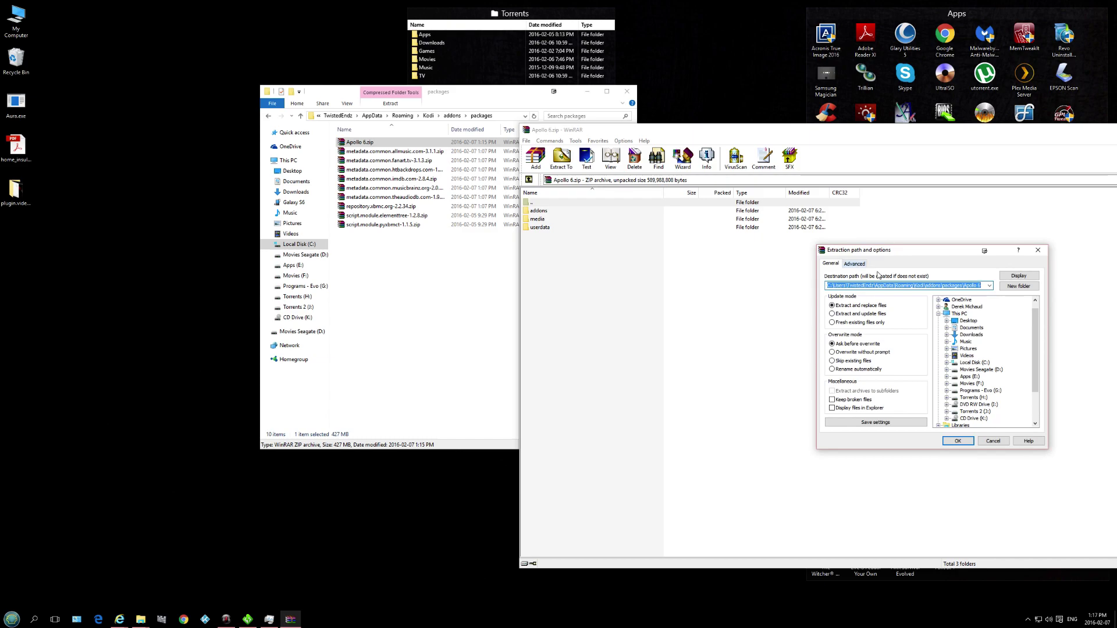
{"action": "left_click_drag", "start_coordinate": [937, 253], "coordinate": [663, 250]}
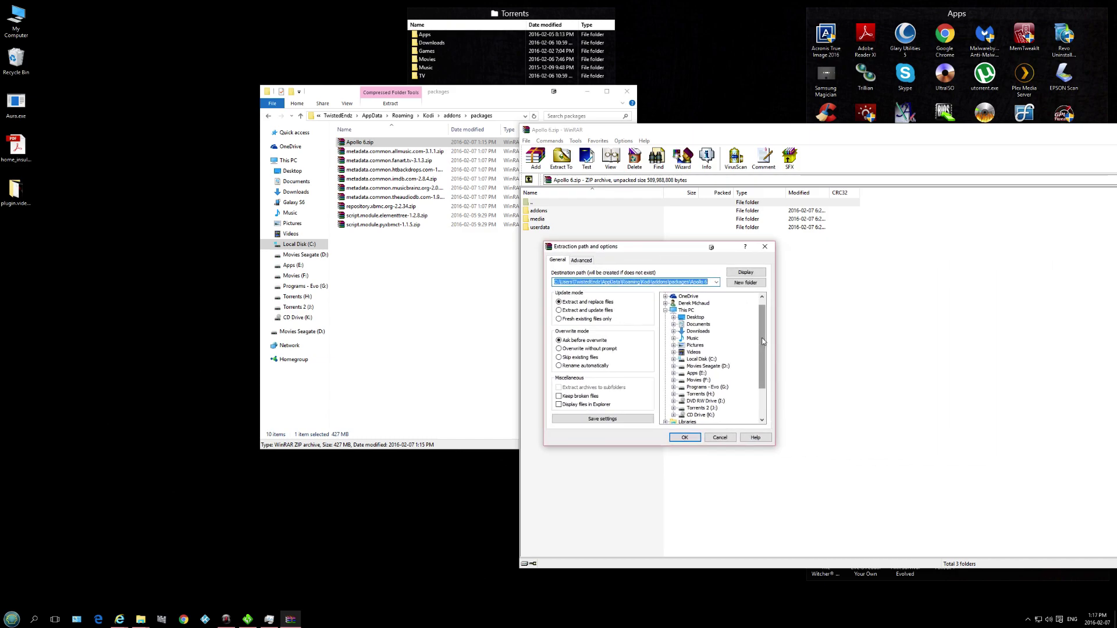
{"action": "left_click", "coordinate": [765, 246]}
Go up to the Kodi folder in File Explorer and arrange its window beside the Apollo 6.zip archive window
{"action": "left_click_drag", "start_coordinate": [747, 137], "coordinate": [486, 198]}
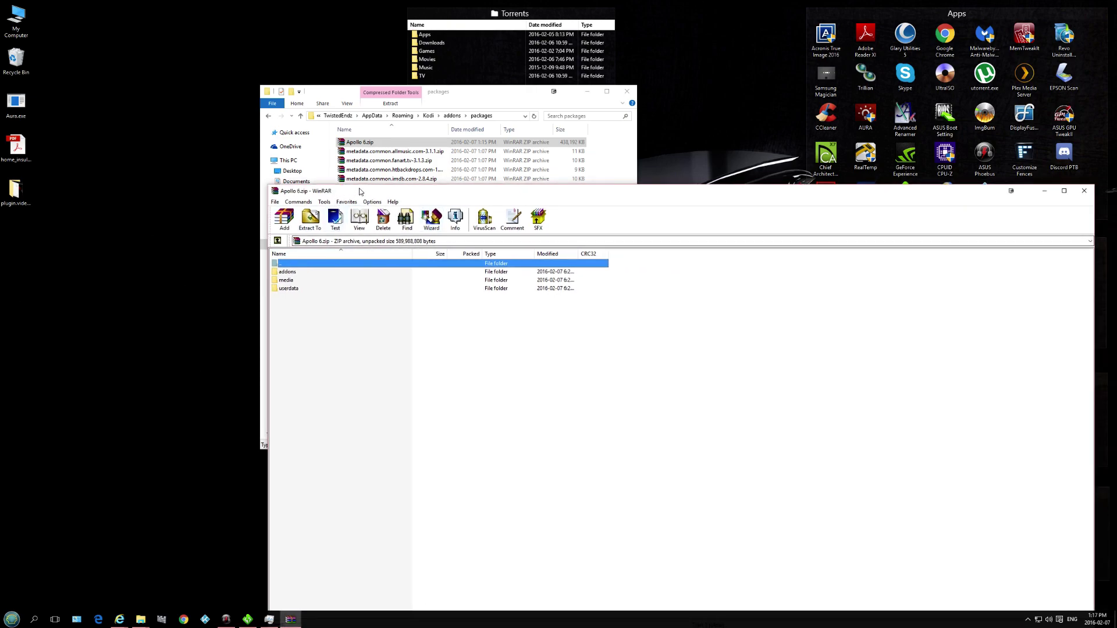
{"action": "left_click_drag", "start_coordinate": [349, 191], "coordinate": [584, 182]}
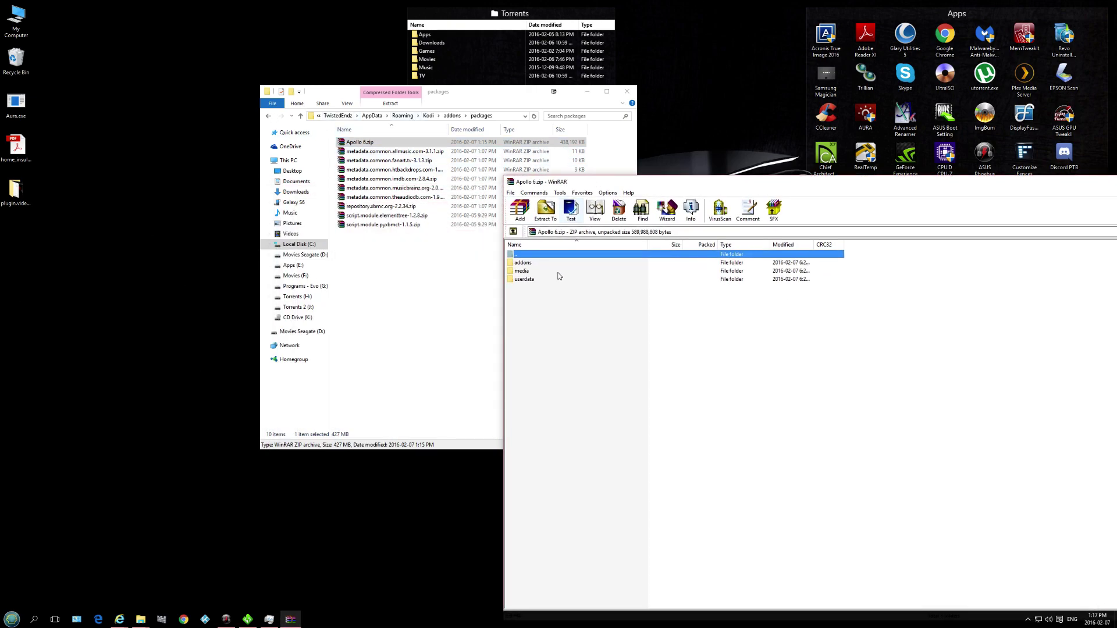
{"action": "left_click", "coordinate": [429, 116]}
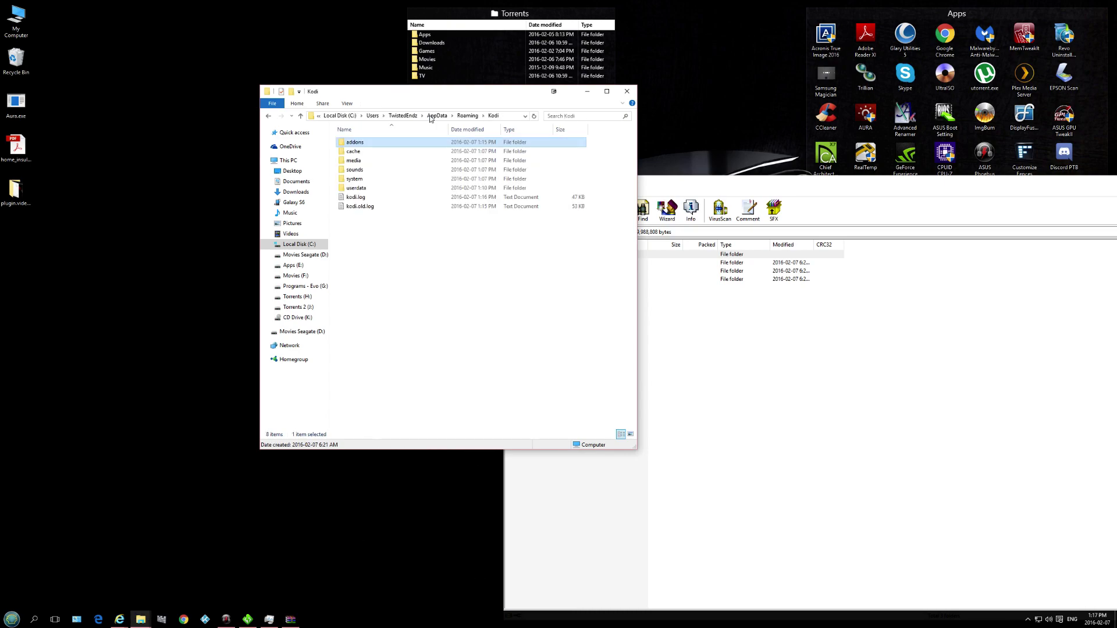
{"action": "left_click_drag", "start_coordinate": [398, 92], "coordinate": [233, 103]}
Extract the addons, media and userdata folders from Apollo 6.zip into the Kodi folder
{"action": "left_click", "coordinate": [523, 262]}
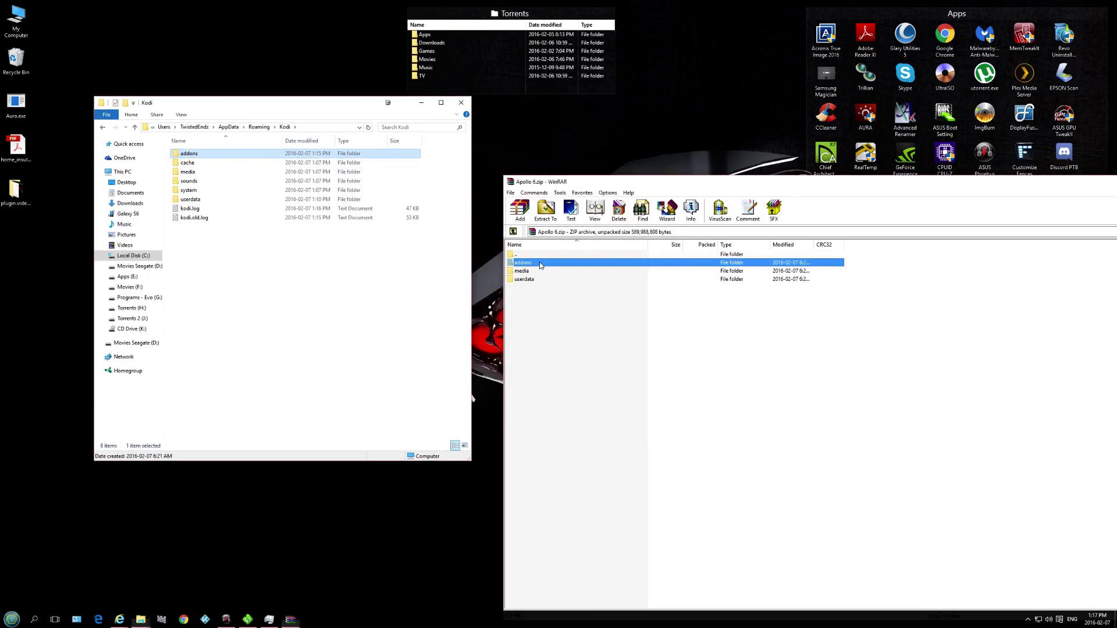
{"action": "left_click", "coordinate": [529, 282], "text": "shift"}
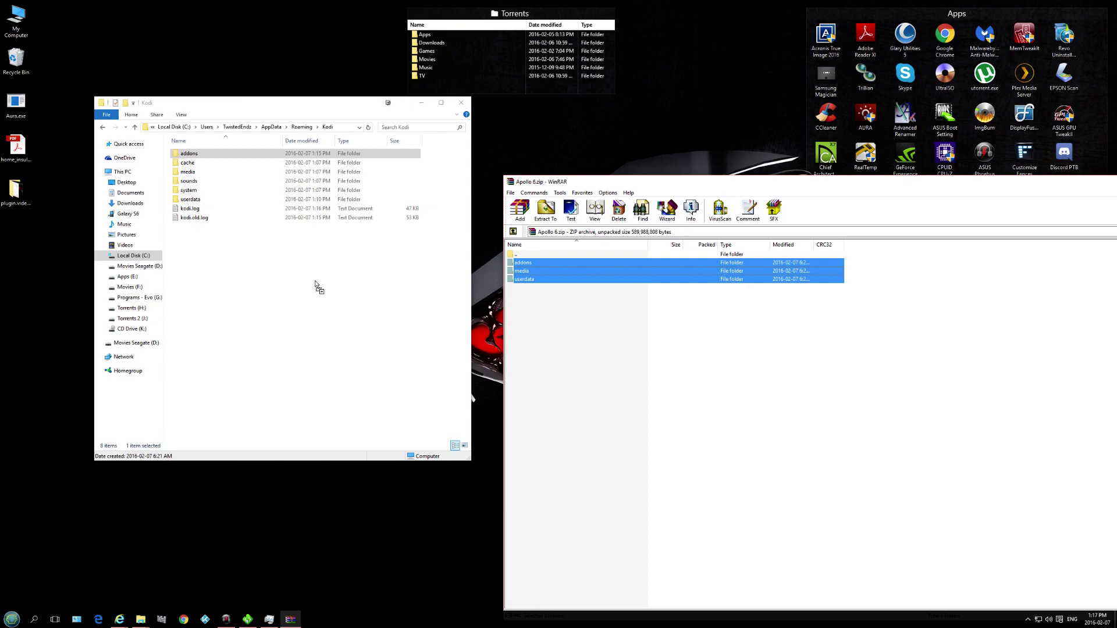
{"action": "left_click_drag", "start_coordinate": [315, 282], "coordinate": [315, 281]}
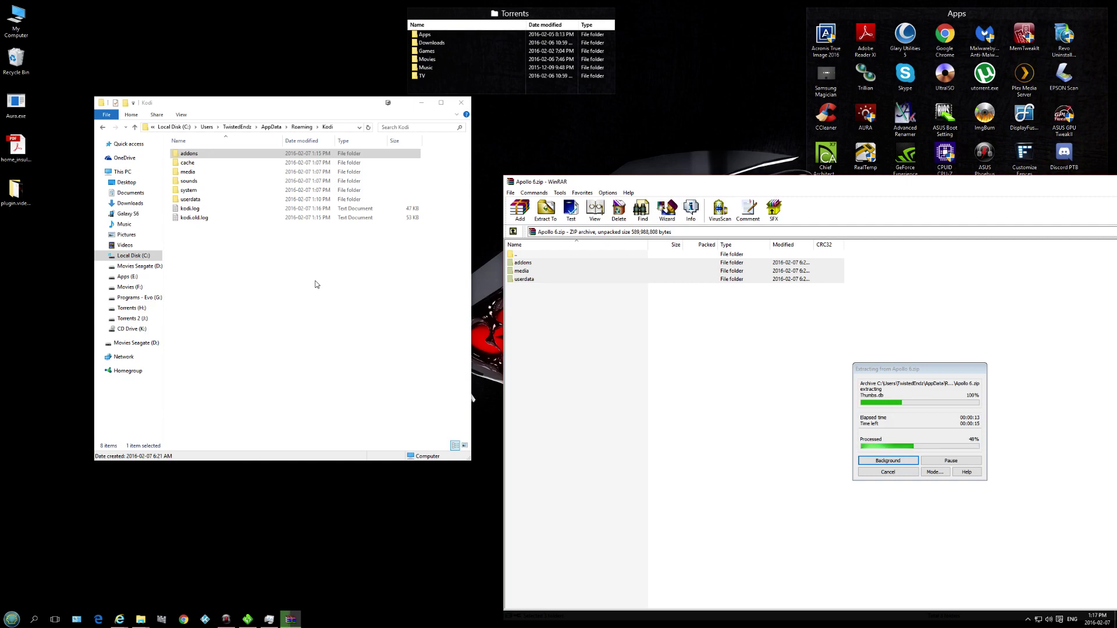
{"action": "left_click_drag", "start_coordinate": [926, 368], "coordinate": [723, 330]}
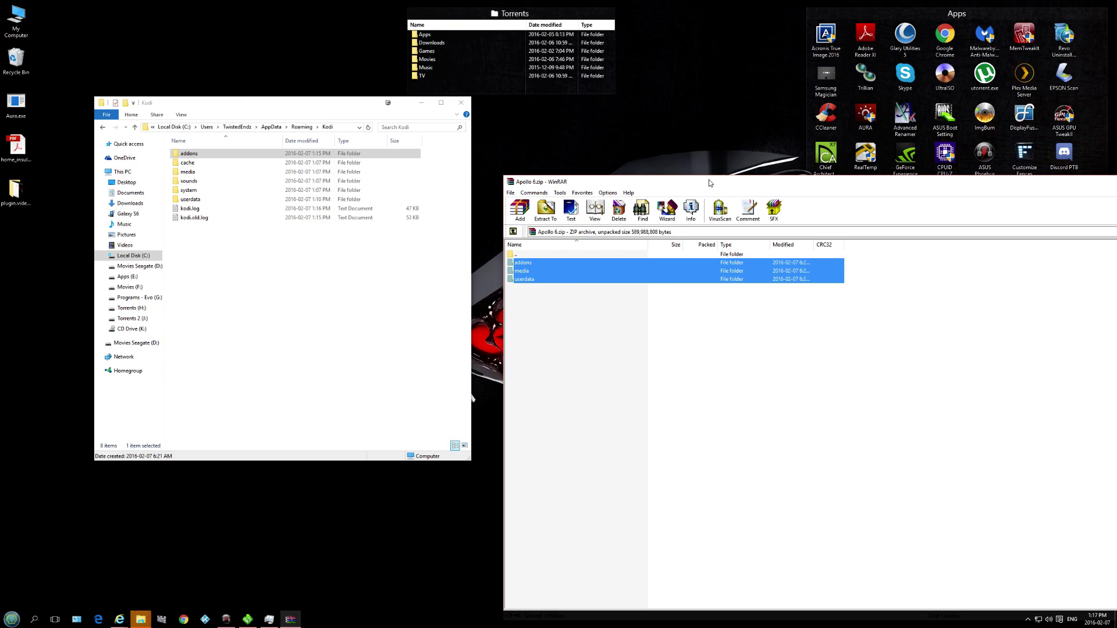
Bring up the Replace or Skip Files prompt and replace the files in the destination, then clear the folder selection
{"action": "mouse_move", "coordinate": [144, 622]}
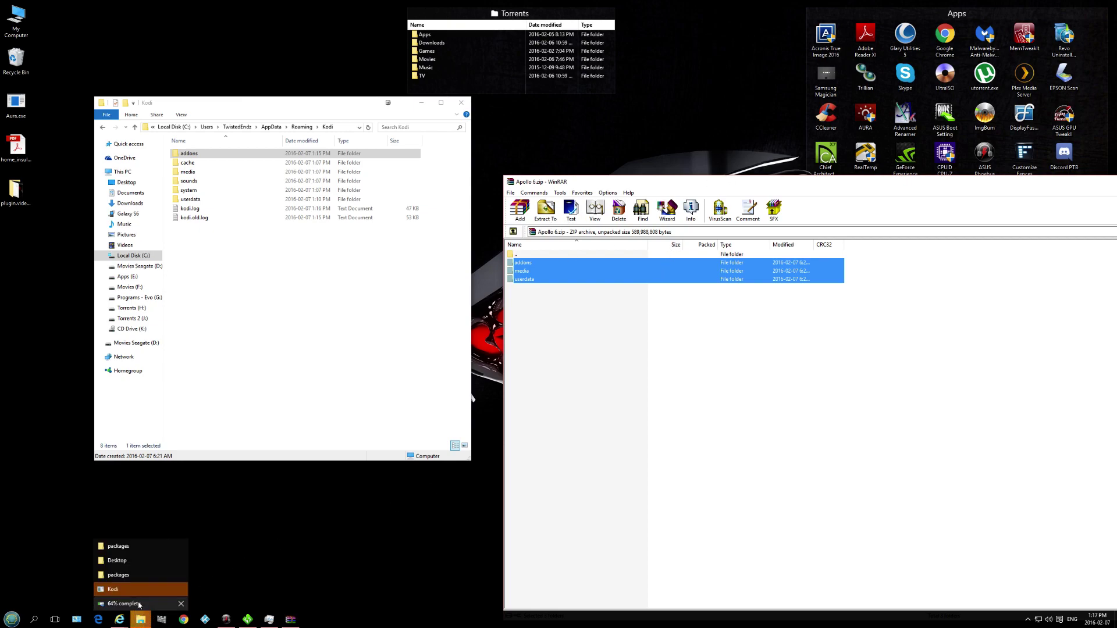
{"action": "left_click", "coordinate": [134, 586]}
{"action": "left_click_drag", "start_coordinate": [214, 188], "coordinate": [367, 292]}
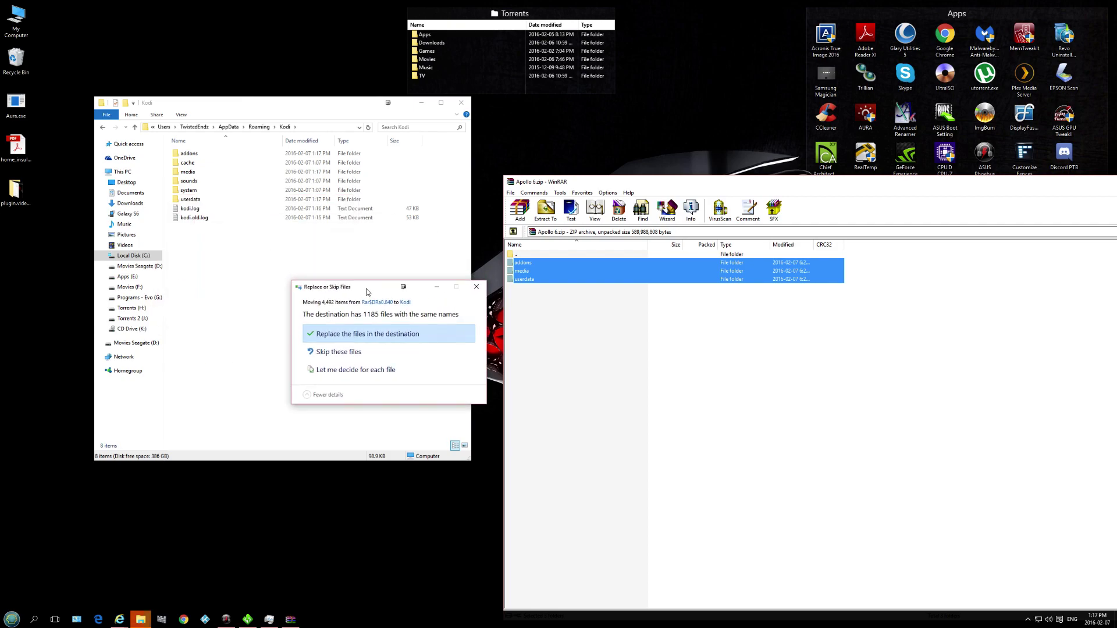
{"action": "left_click", "coordinate": [351, 337]}
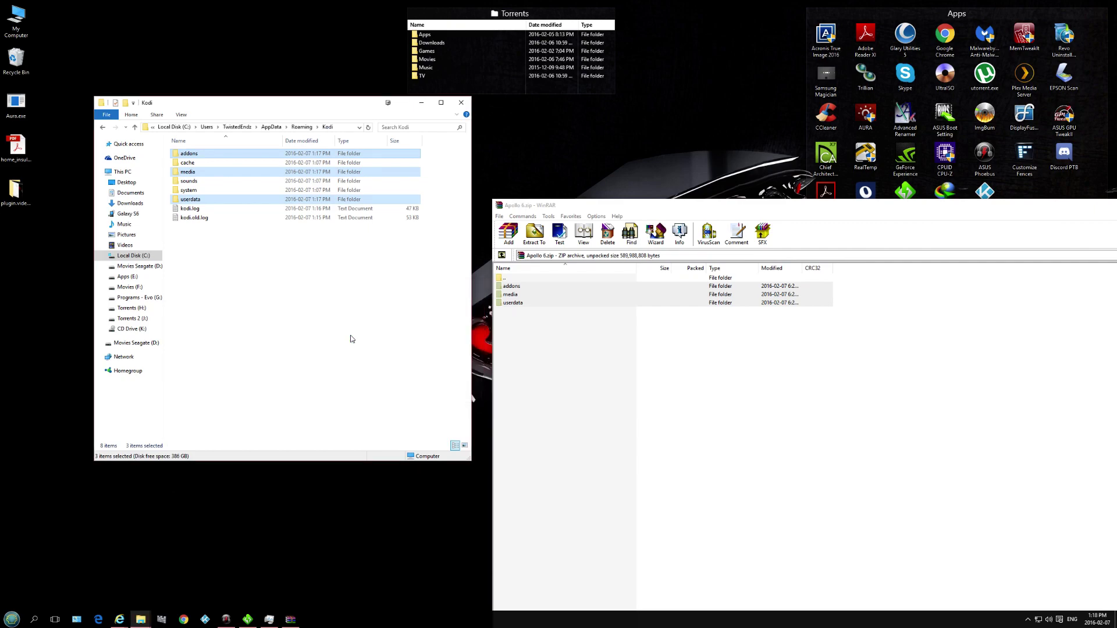
{"action": "left_click", "coordinate": [355, 330]}
Close the Apollo 6.zip archive window and the Kodi folder window
{"action": "left_click_drag", "start_coordinate": [793, 208], "coordinate": [455, 167]}
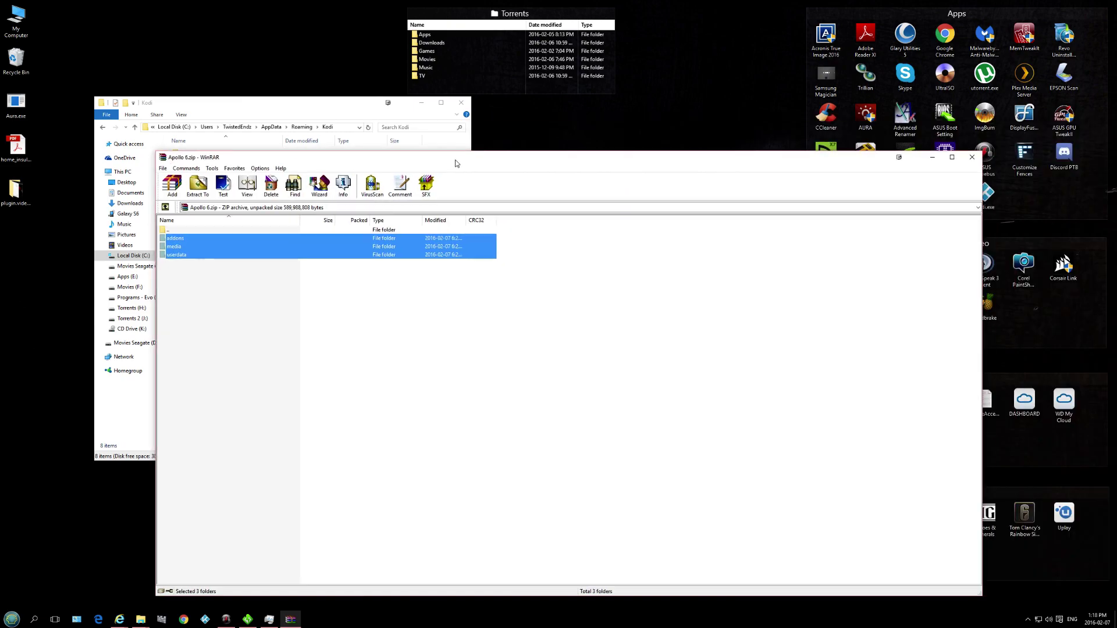
{"action": "left_click", "coordinate": [975, 161]}
{"action": "left_click", "coordinate": [461, 103]}
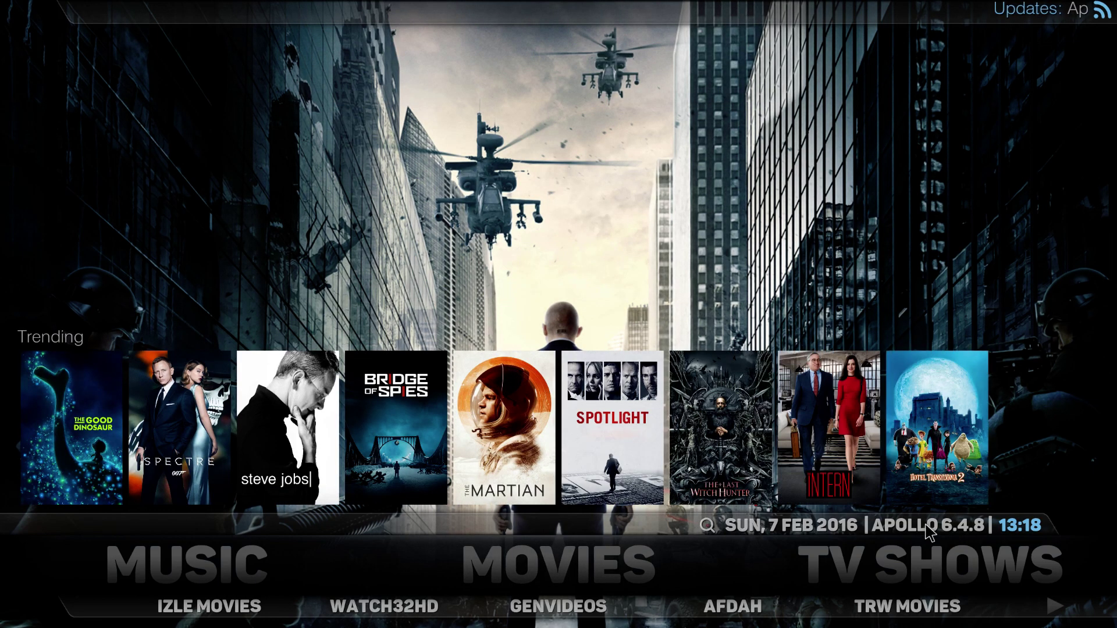
Browse the Apollo home menu sections in Kodi through to Power and choose to exit
{"action": "mouse_move", "coordinate": [931, 561]}
{"action": "scroll", "coordinate": [760, 564], "scroll_direction": "down", "scroll_amount": 4}
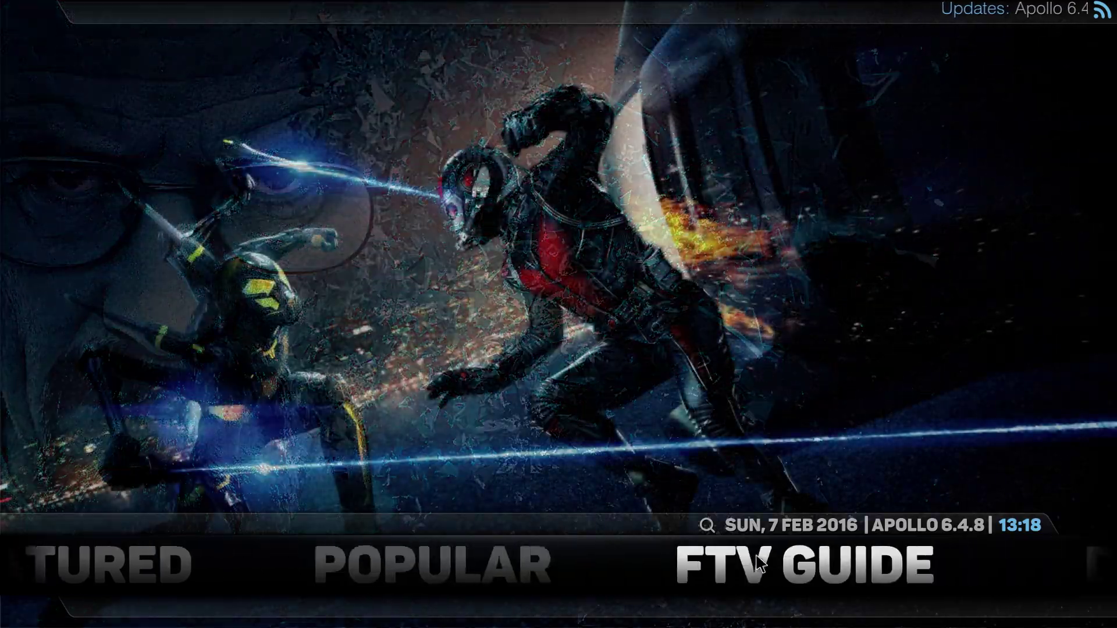
{"action": "scroll", "coordinate": [759, 565], "scroll_direction": "down", "scroll_amount": 3}
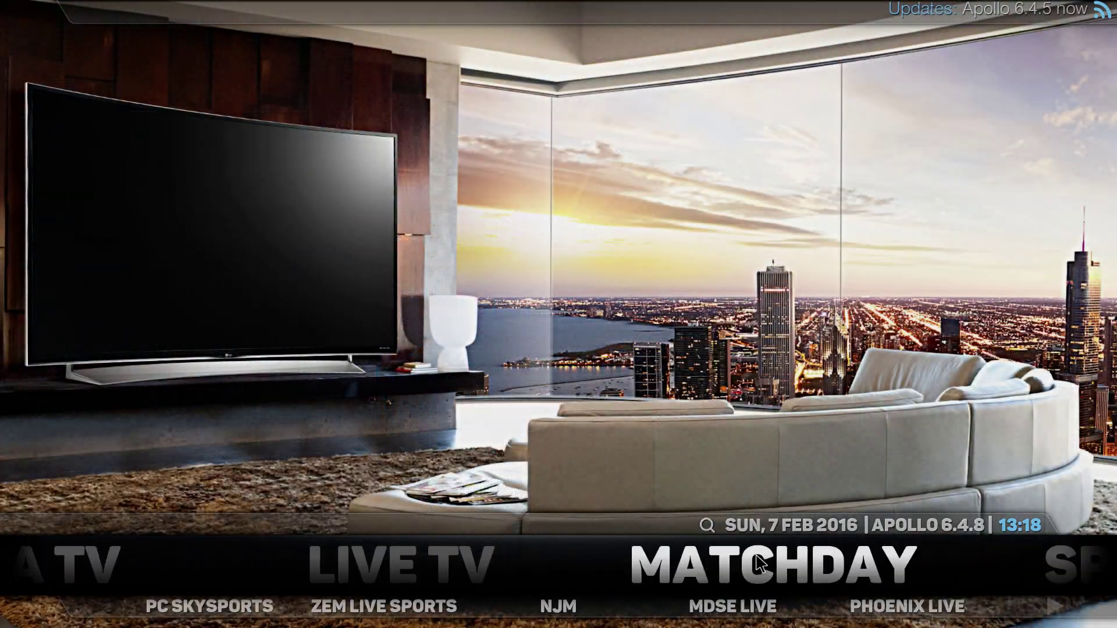
{"action": "scroll", "coordinate": [760, 565], "scroll_direction": "down", "scroll_amount": 1}
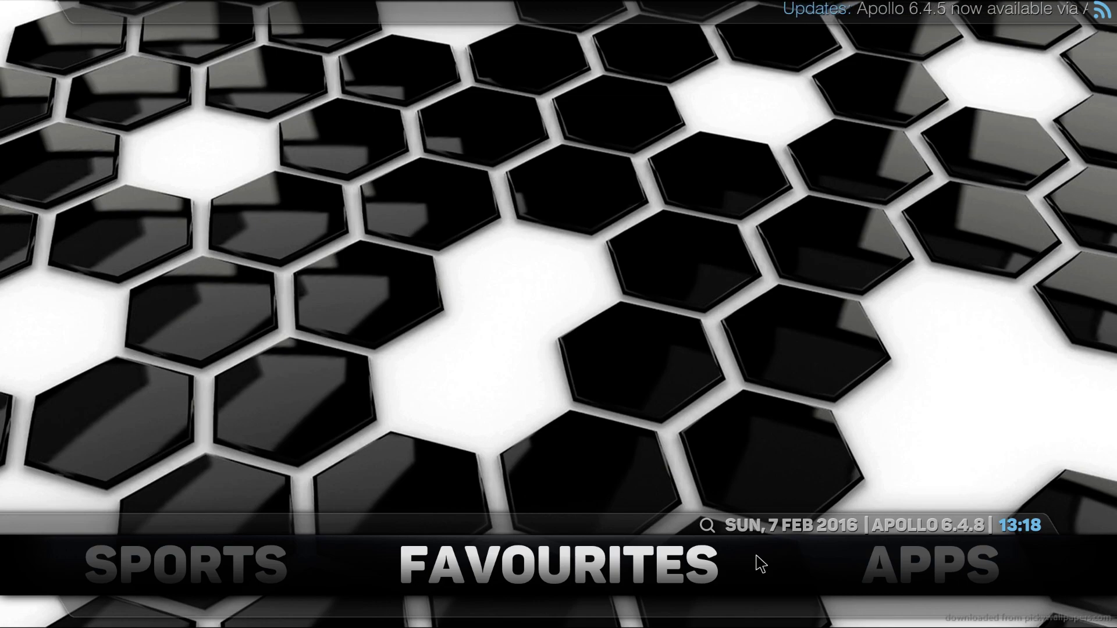
{"action": "scroll", "coordinate": [760, 564], "scroll_direction": "down", "scroll_amount": 1}
{"action": "scroll", "coordinate": [760, 565], "scroll_direction": "down", "scroll_amount": 2}
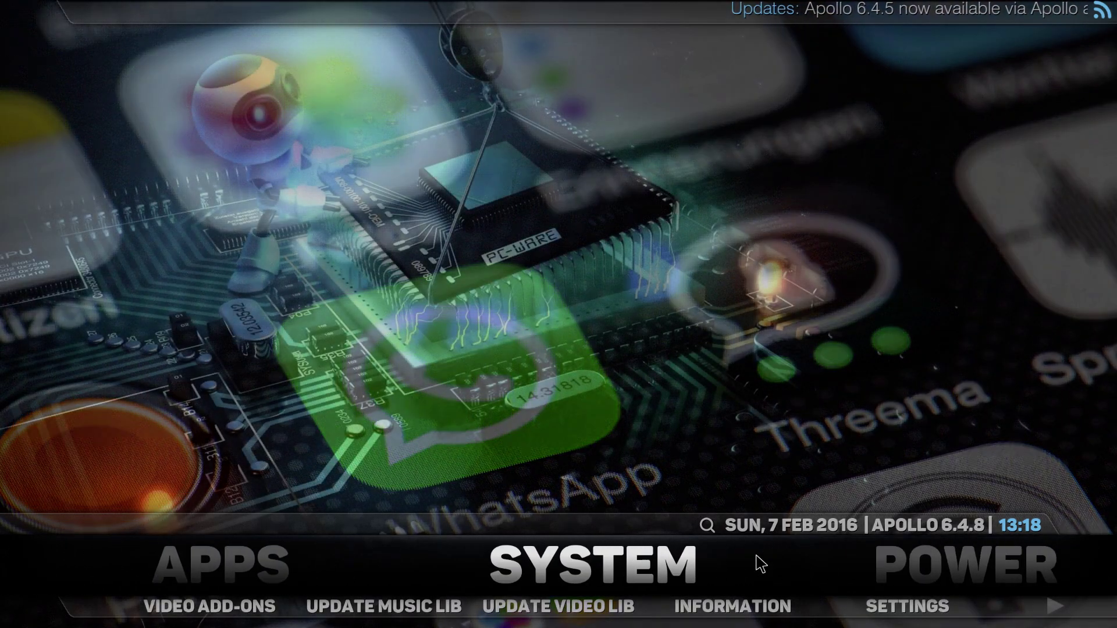
{"action": "left_click", "coordinate": [631, 569]}
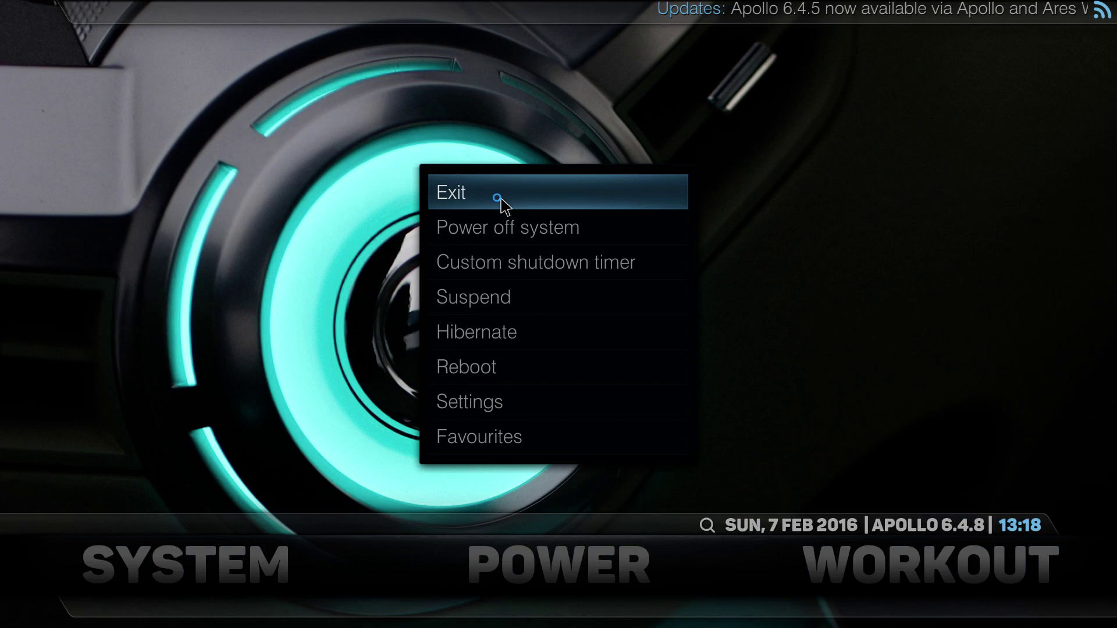
Switch to File Explorer, open the Kodi folder and enter ftp://ip:21 as the address
{"action": "key", "text": "alt+Tab"}
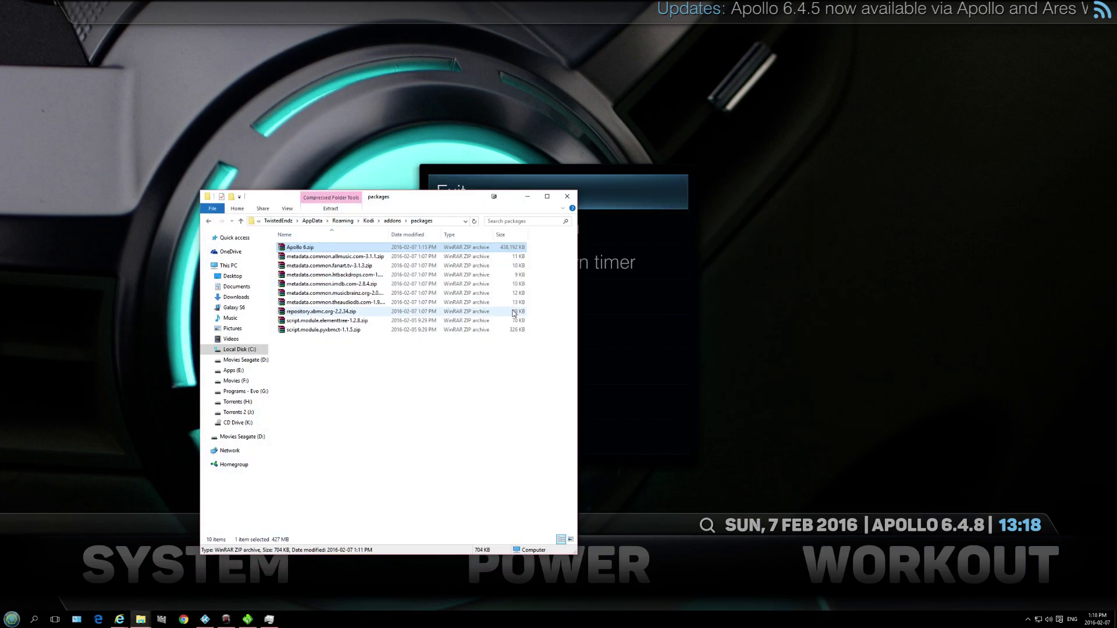
{"action": "left_click", "coordinate": [369, 221]}
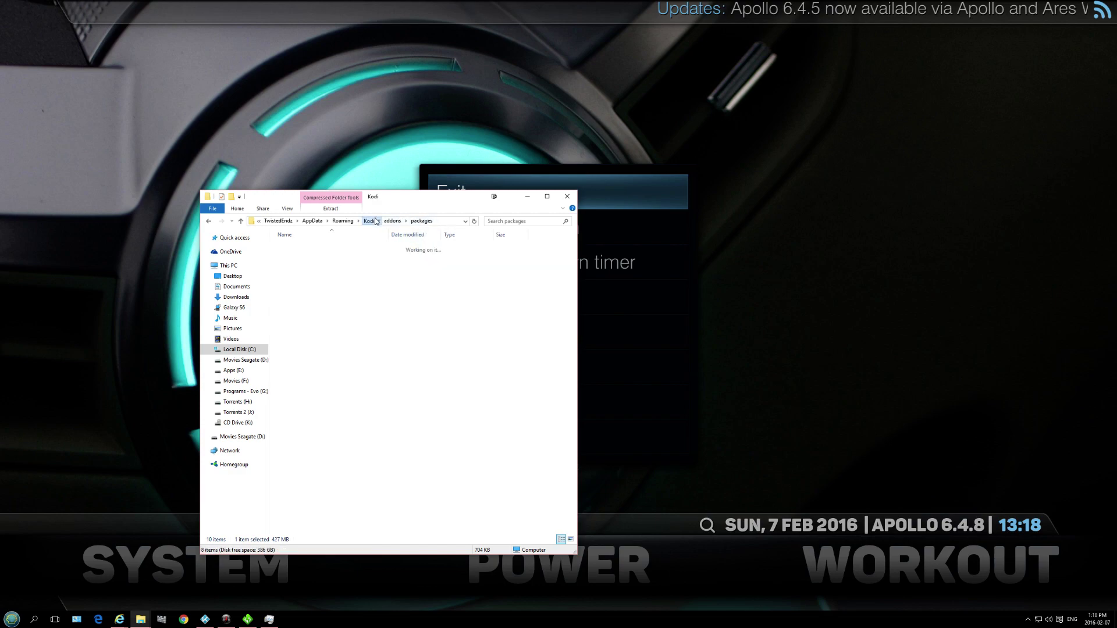
{"action": "left_click", "coordinate": [434, 221]}
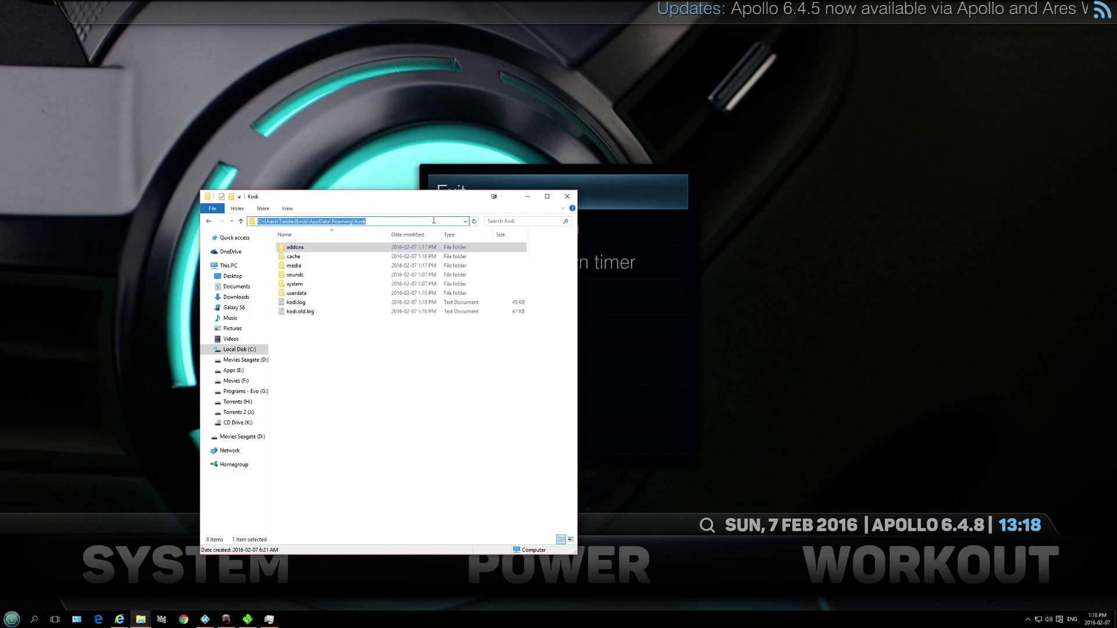
{"action": "type", "text": "ftp://ip:21"}
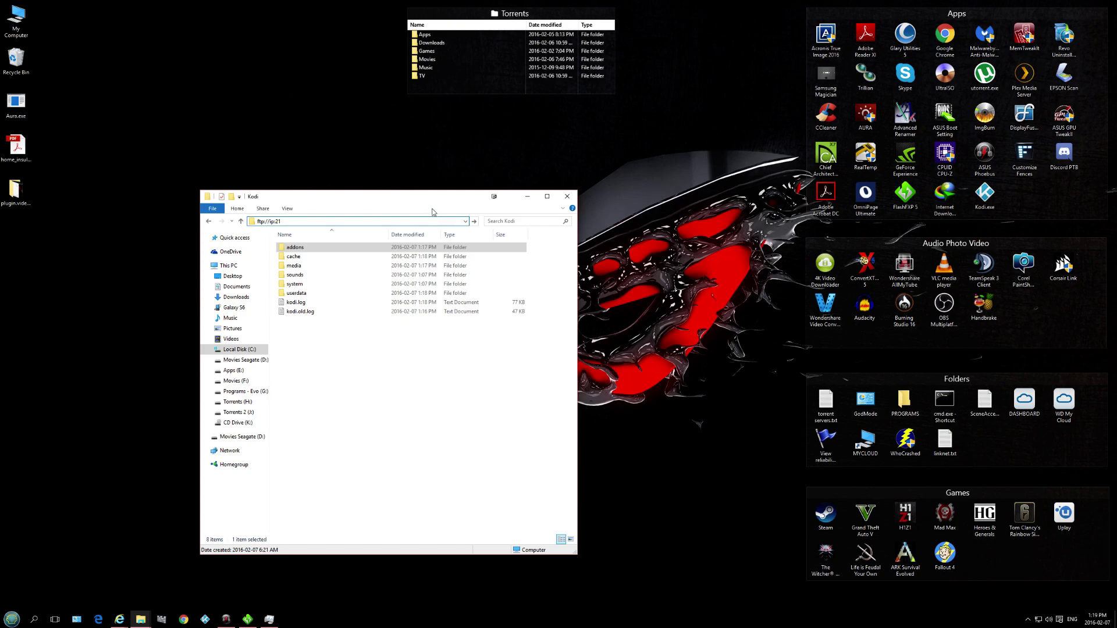
{"action": "left_click_drag", "start_coordinate": [433, 212], "coordinate": [569, 172]}
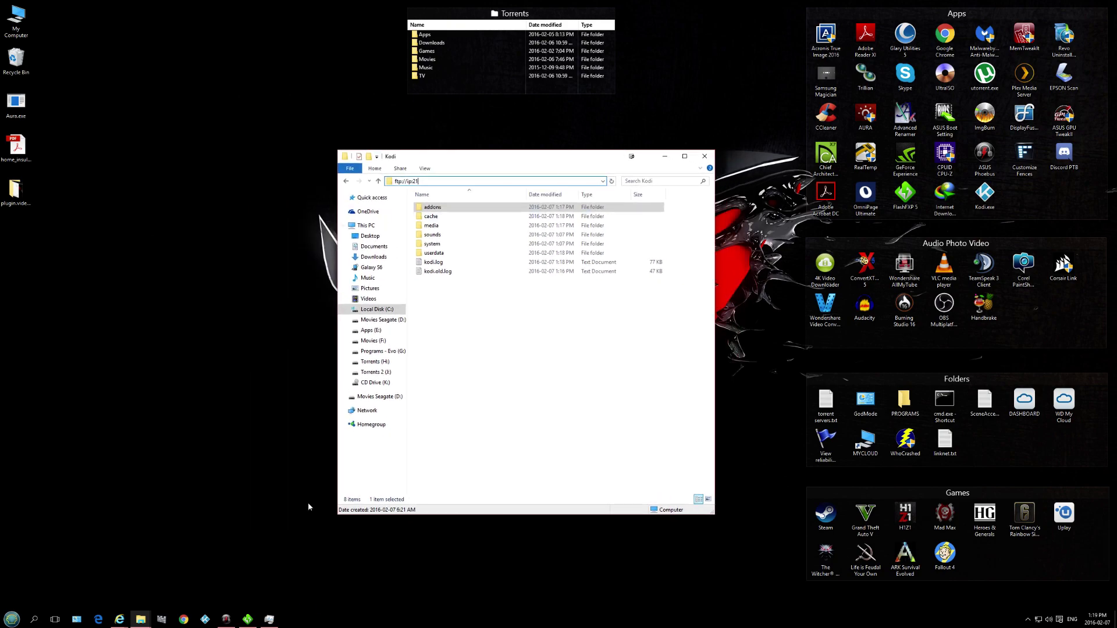
{"action": "left_click", "coordinate": [13, 621]}
{"action": "left_click", "coordinate": [233, 565]}
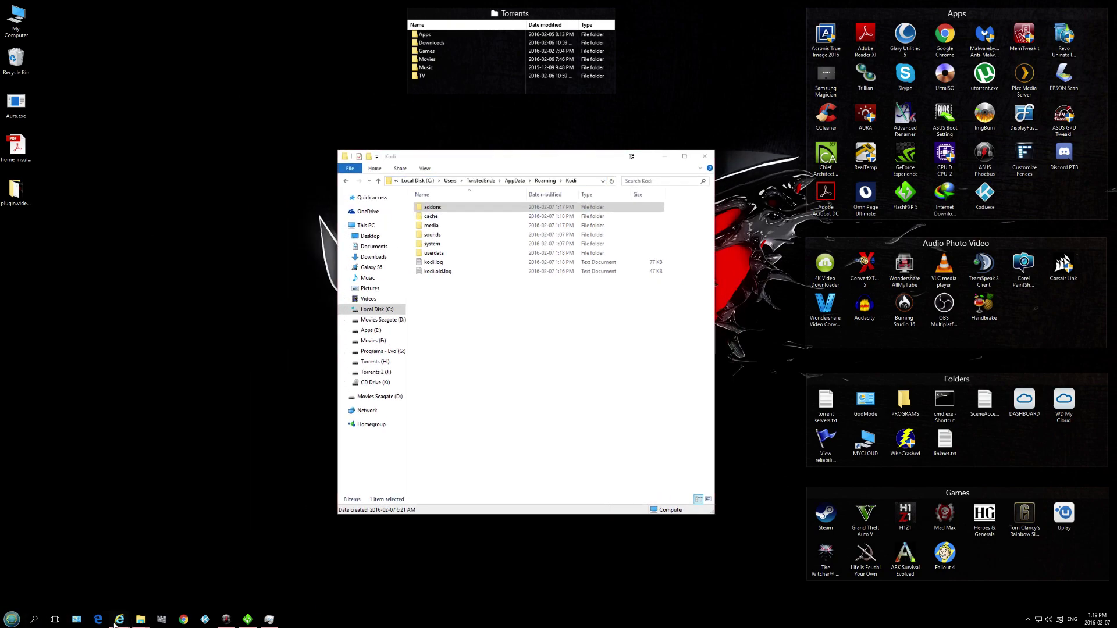
{"action": "mouse_move", "coordinate": [137, 621]}
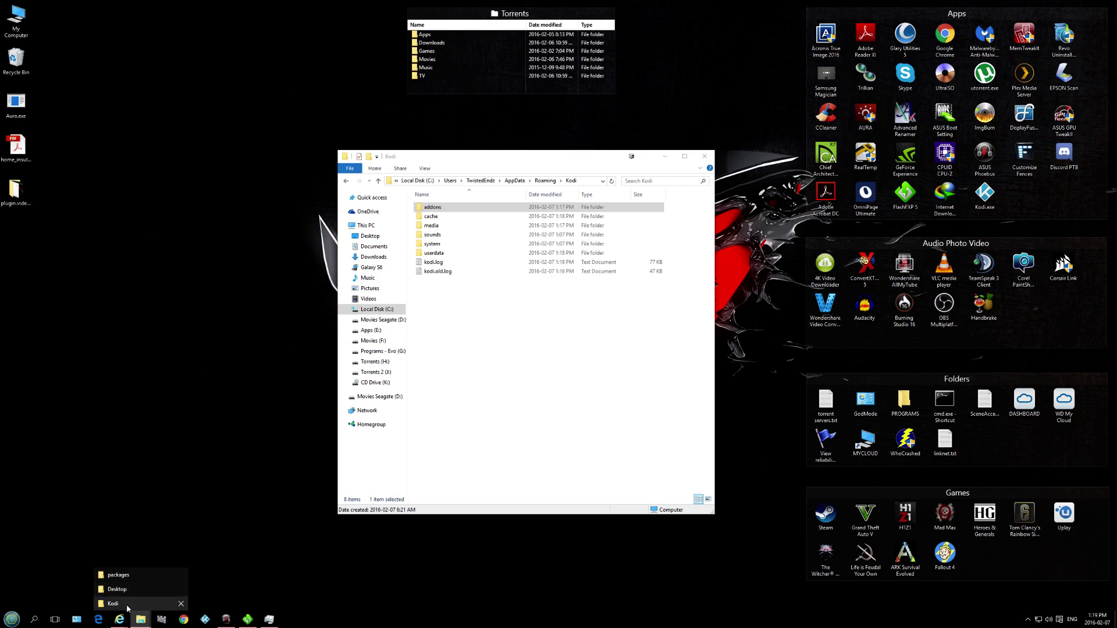
{"action": "left_click", "coordinate": [125, 609]}
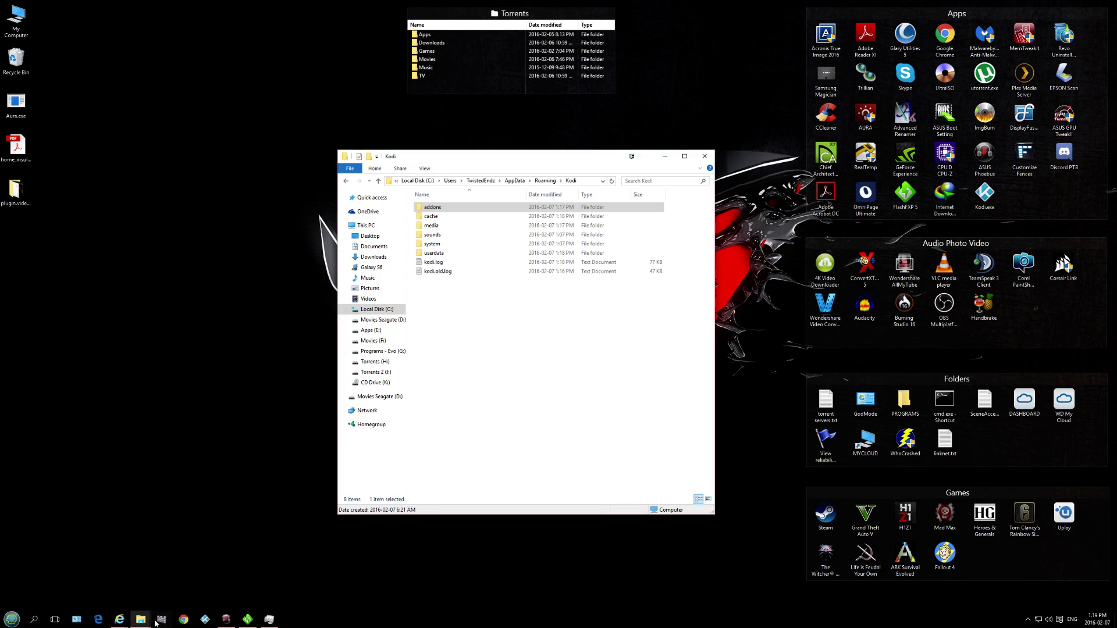
{"action": "left_click", "coordinate": [135, 605]}
Reposition the Kodi folder window and open its addons\packages subfolder
{"action": "left_click_drag", "start_coordinate": [488, 156], "coordinate": [410, 158]}
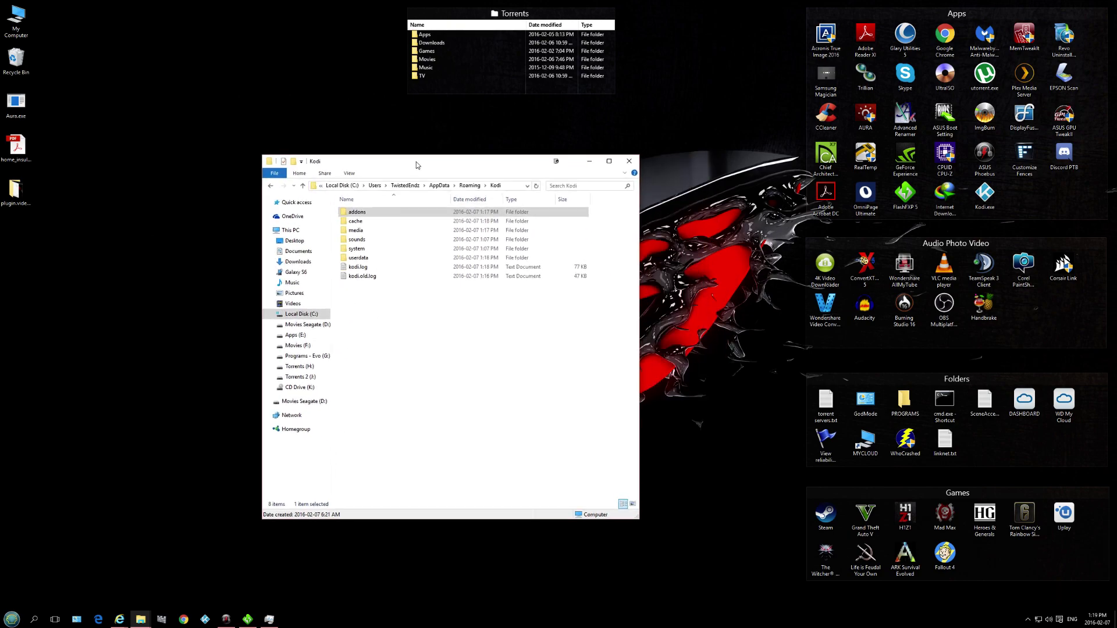
{"action": "double_click", "coordinate": [355, 210]}
{"action": "double_click", "coordinate": [359, 319]}
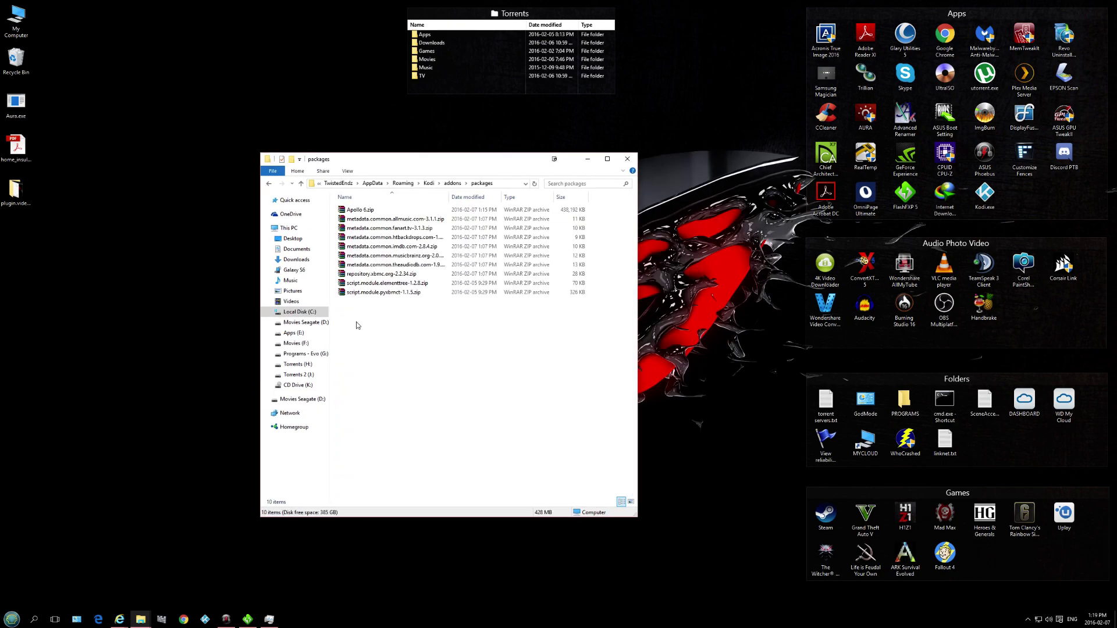
Move Apollo 6.zip from the packages folder to the desktop and extract its contents there
{"action": "left_click", "coordinate": [365, 210]}
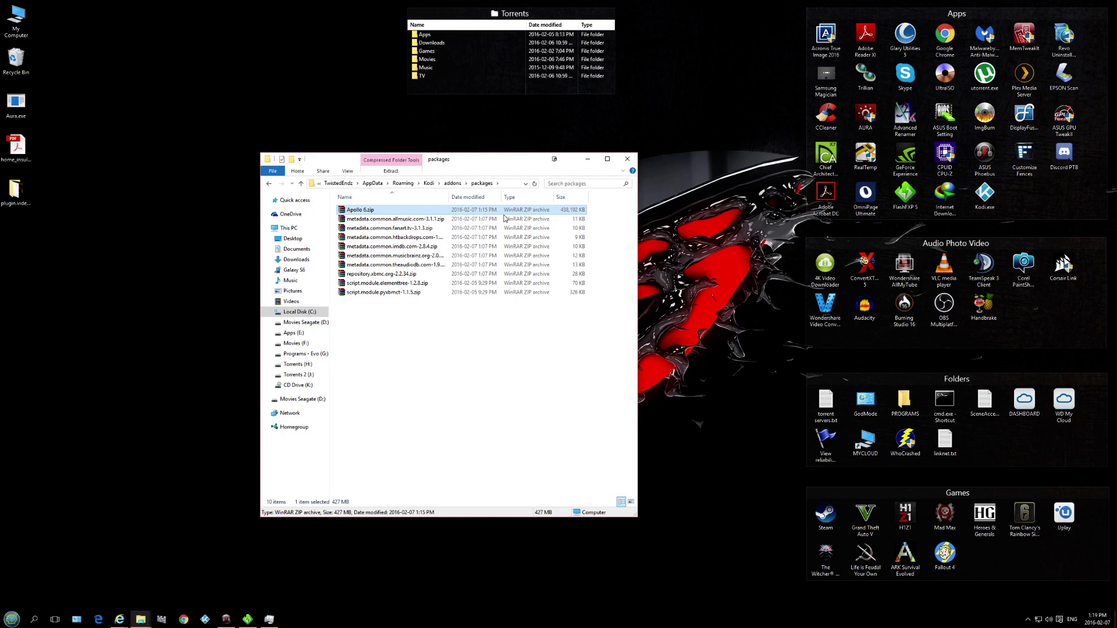
{"action": "right_click", "coordinate": [366, 213]}
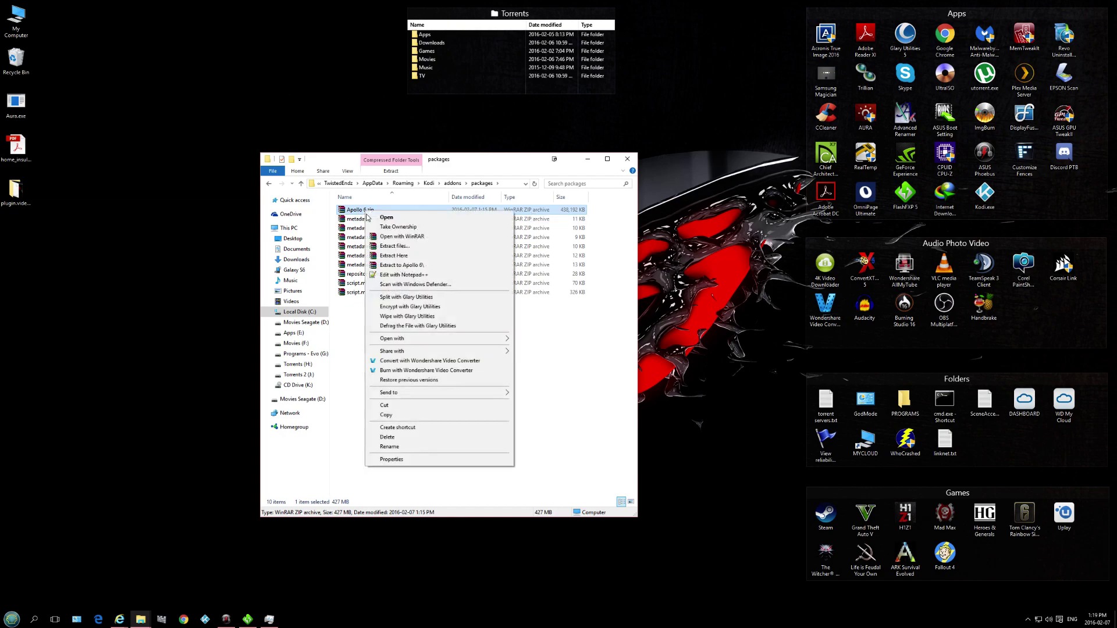
{"action": "left_click", "coordinate": [401, 417]}
{"action": "right_click", "coordinate": [155, 300]}
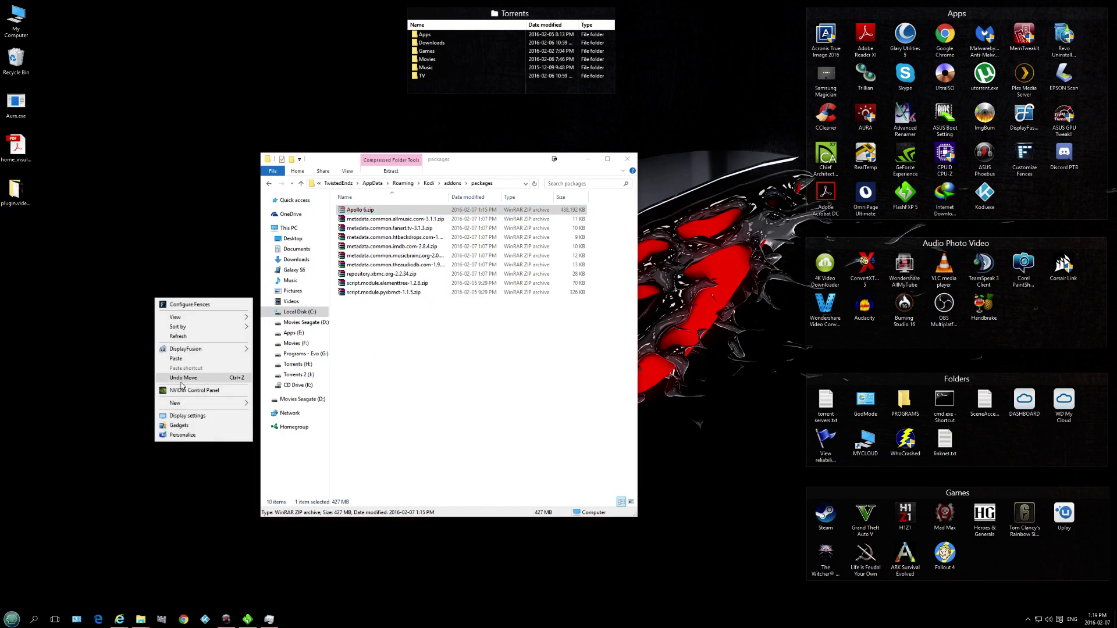
{"action": "left_click", "coordinate": [177, 359]}
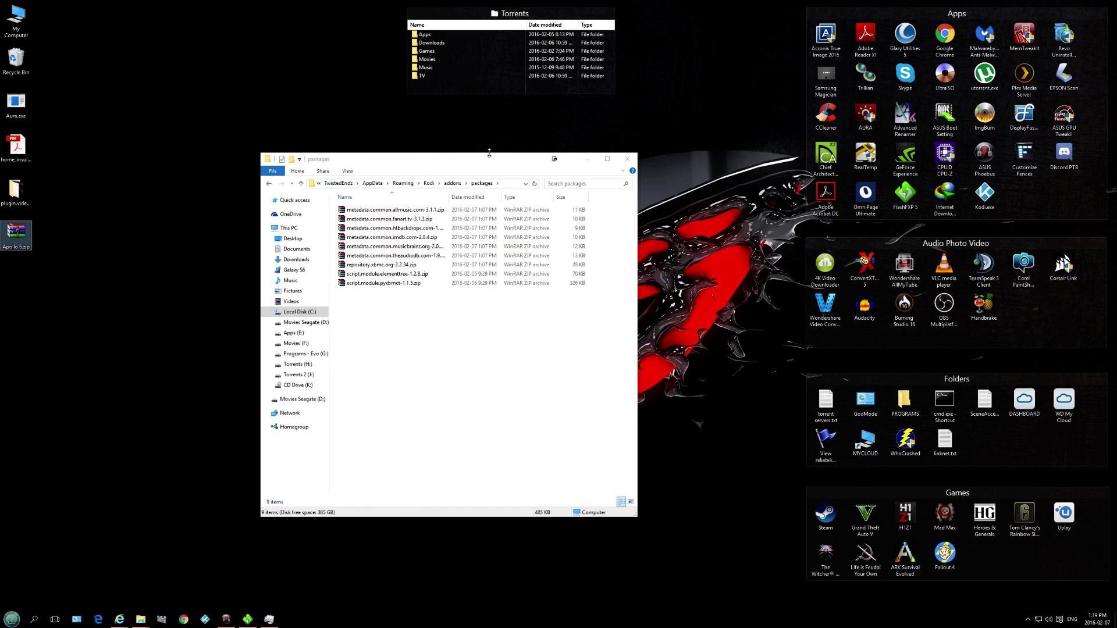
{"action": "right_click", "coordinate": [23, 235]}
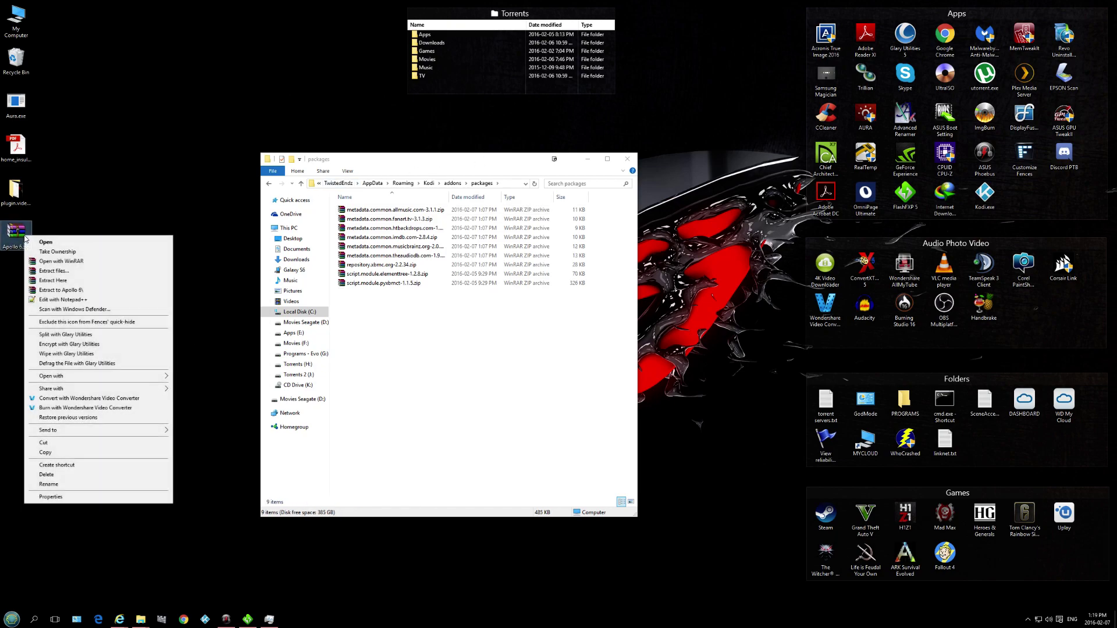
{"action": "left_click", "coordinate": [53, 281]}
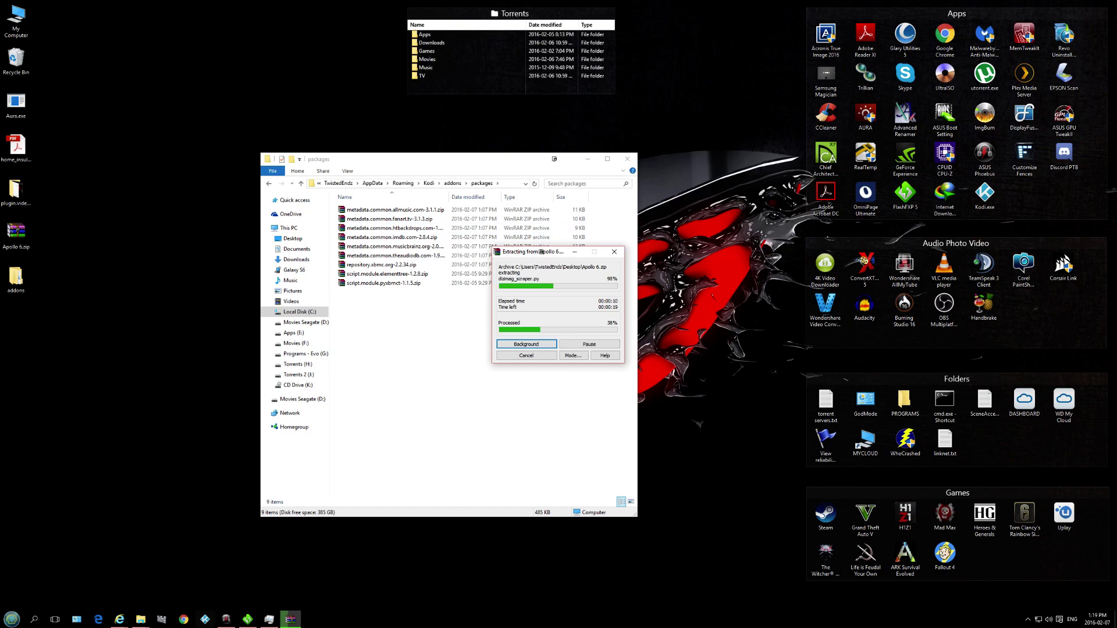
Switch to FlashFXP, show the Desktop folder in the local browser and move the window down to uncover the desktop
{"action": "mouse_move", "coordinate": [252, 621]}
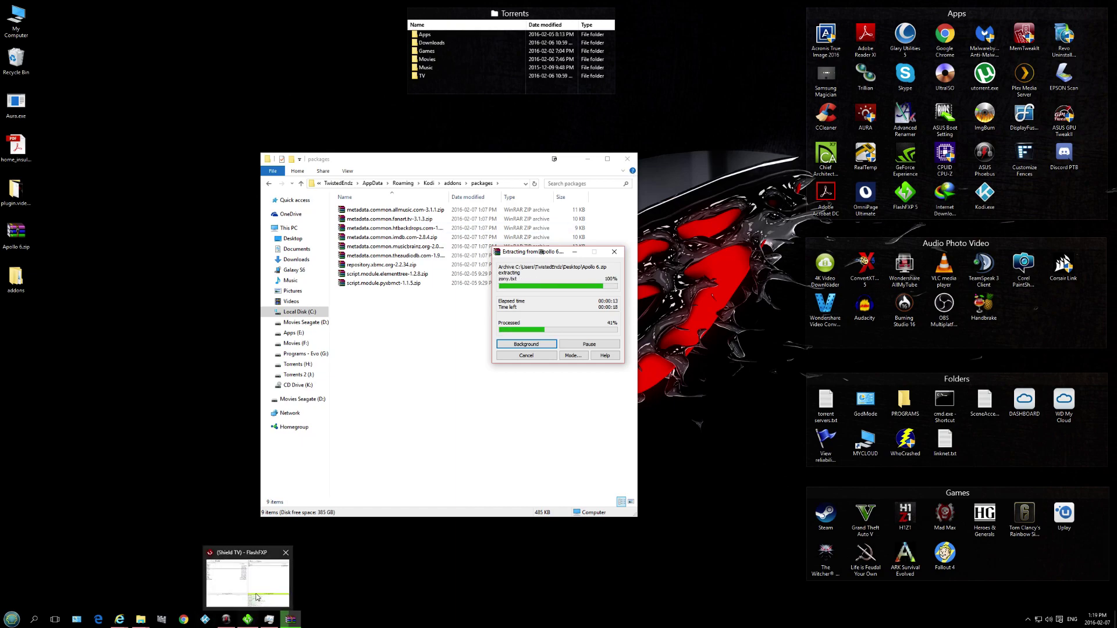
{"action": "left_click", "coordinate": [256, 589]}
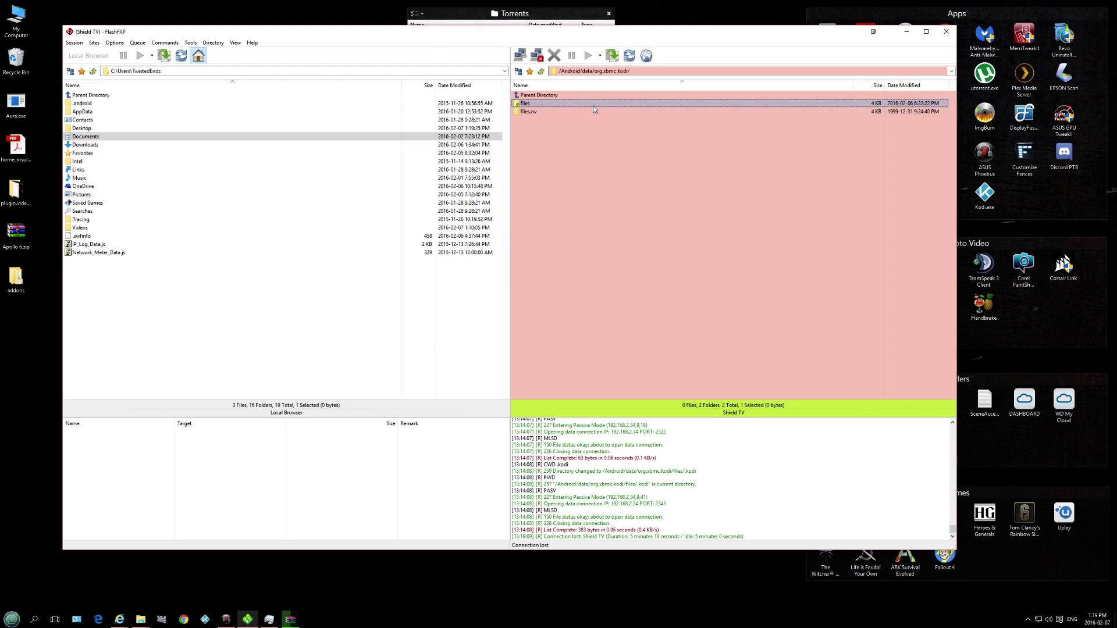
{"action": "left_click", "coordinate": [504, 72]}
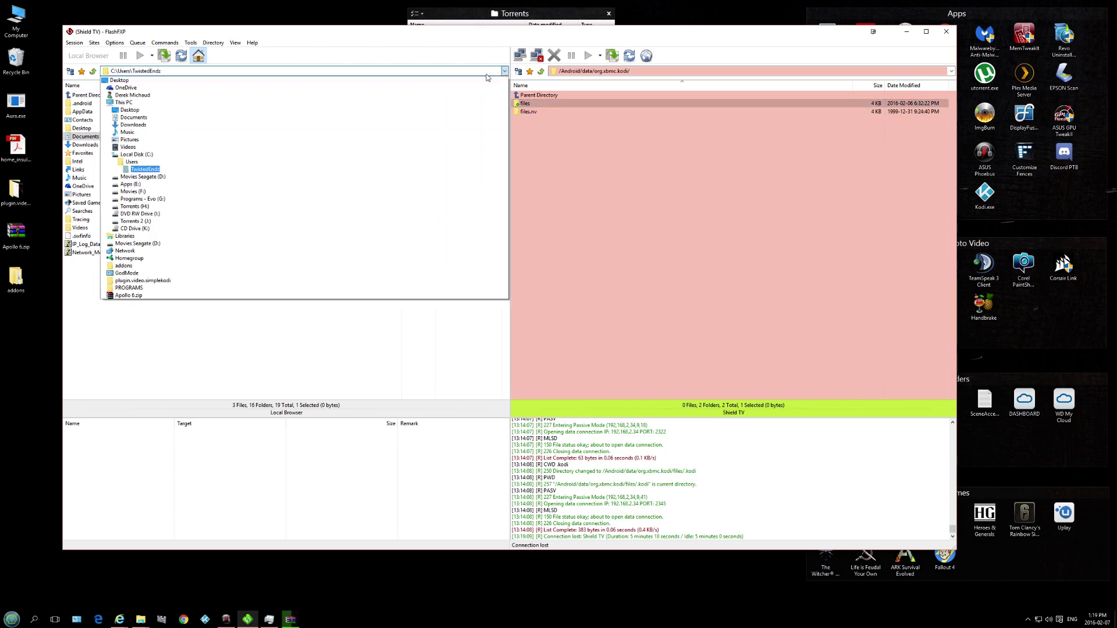
{"action": "left_click", "coordinate": [371, 81]}
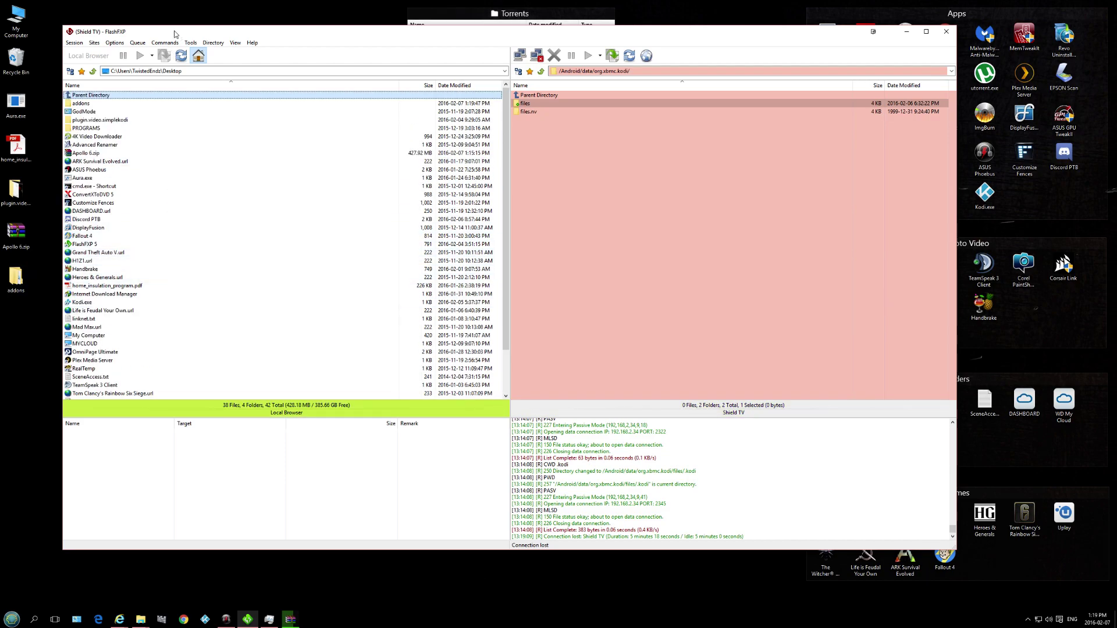
{"action": "left_click_drag", "start_coordinate": [175, 35], "coordinate": [256, 64]}
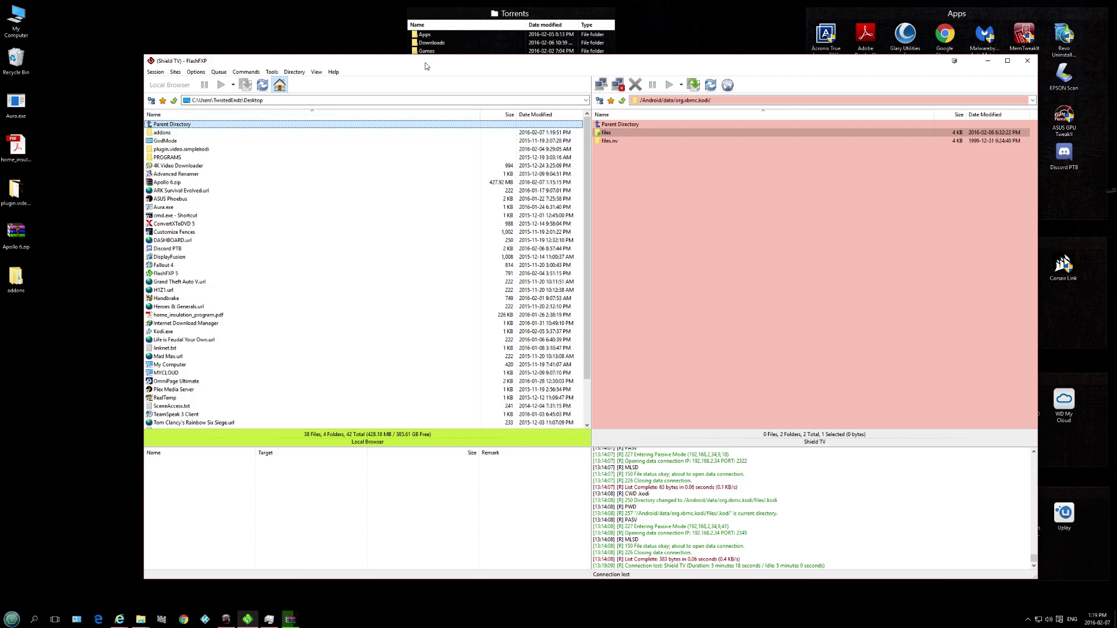
{"action": "left_click_drag", "start_coordinate": [425, 65], "coordinate": [378, 435]}
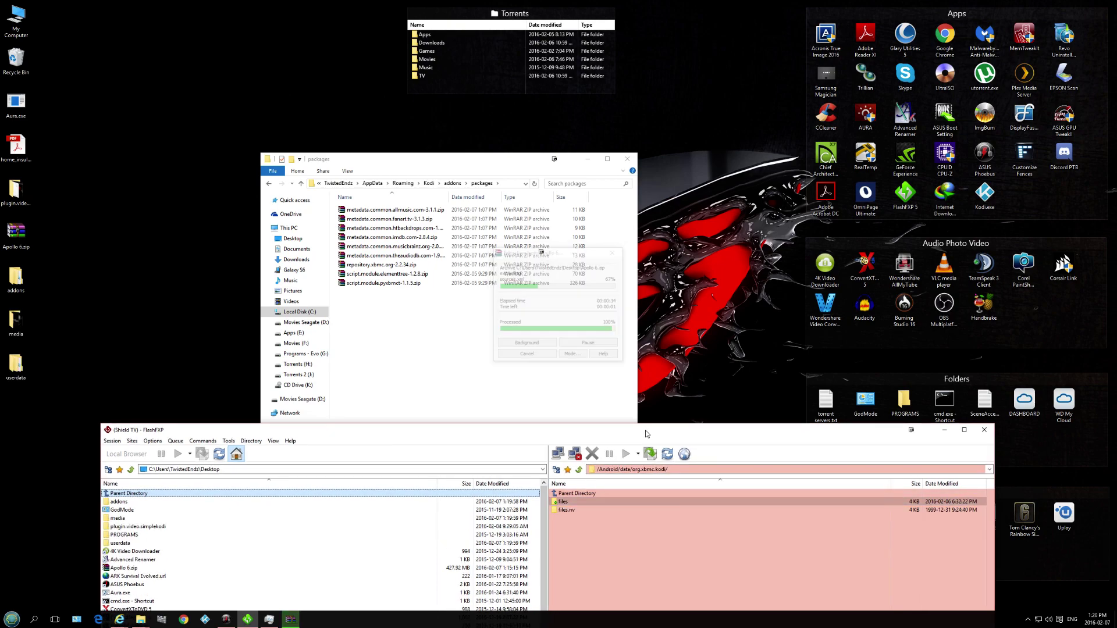
Create a new folder named apollo on the desktop
{"action": "left_click", "coordinate": [16, 321]}
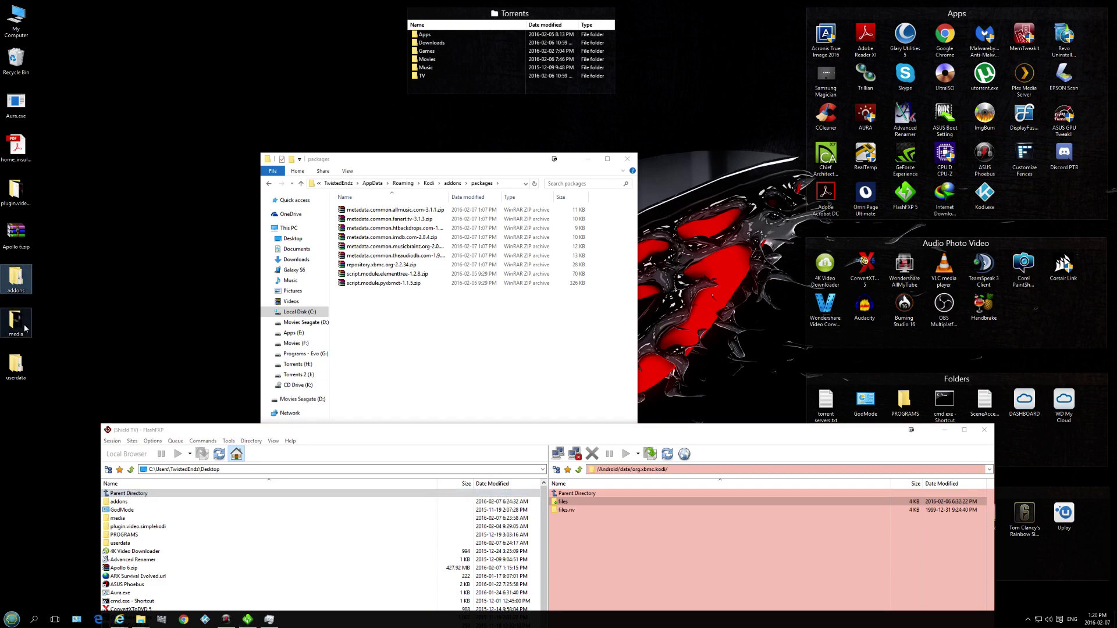
{"action": "left_click", "coordinate": [18, 367]}
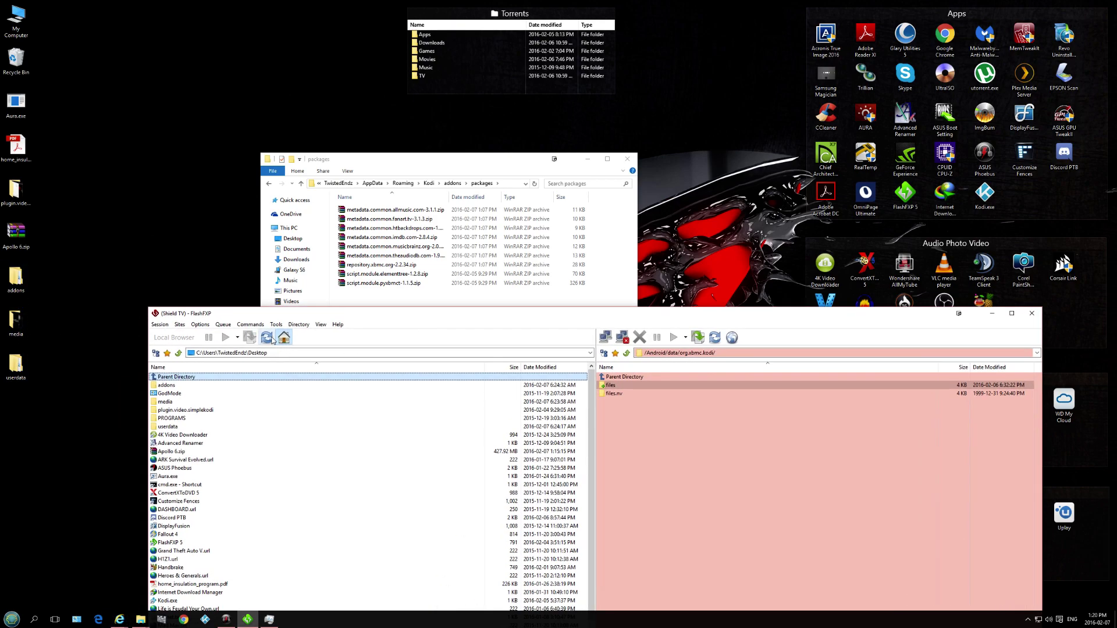
{"action": "right_click", "coordinate": [75, 265]}
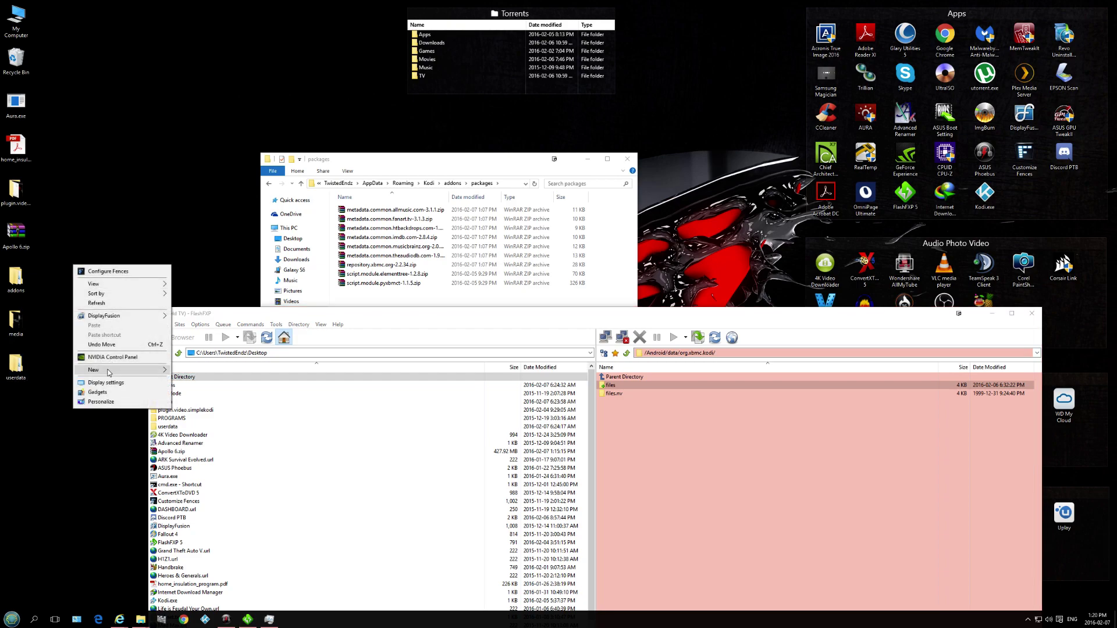
{"action": "mouse_move", "coordinate": [110, 370]}
{"action": "left_click", "coordinate": [209, 373]}
{"action": "type", "text": "apollo"}
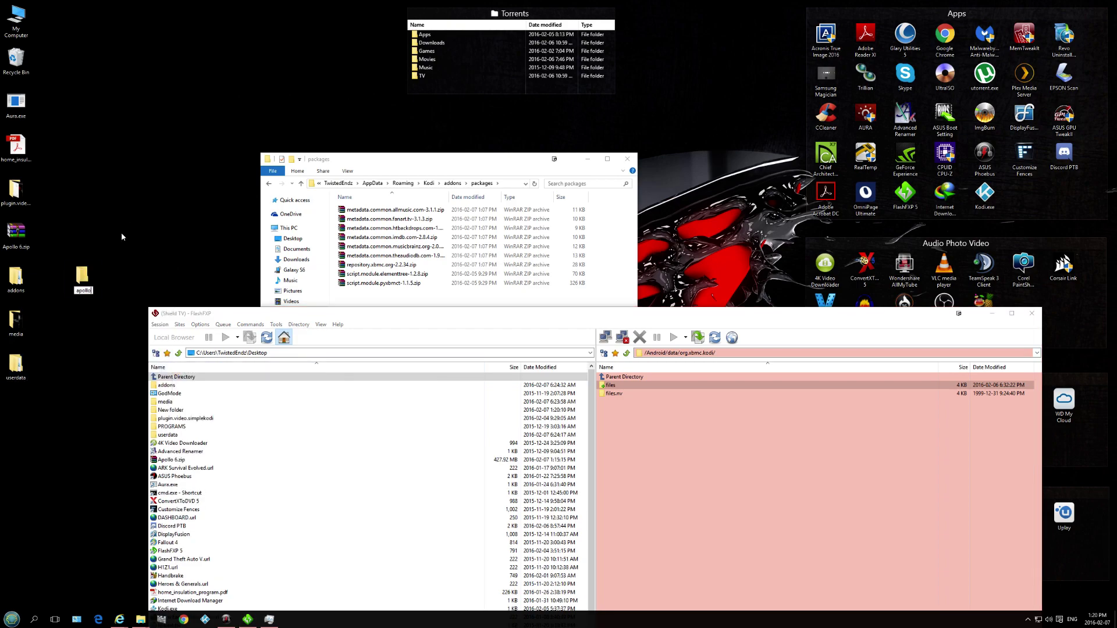
{"action": "key", "text": "Return"}
Move the extracted addons, media and userdata folders into the apollo folder on the desktop
{"action": "left_click_drag", "start_coordinate": [36, 259], "coordinate": [16, 379]}
{"action": "right_click", "coordinate": [14, 381]}
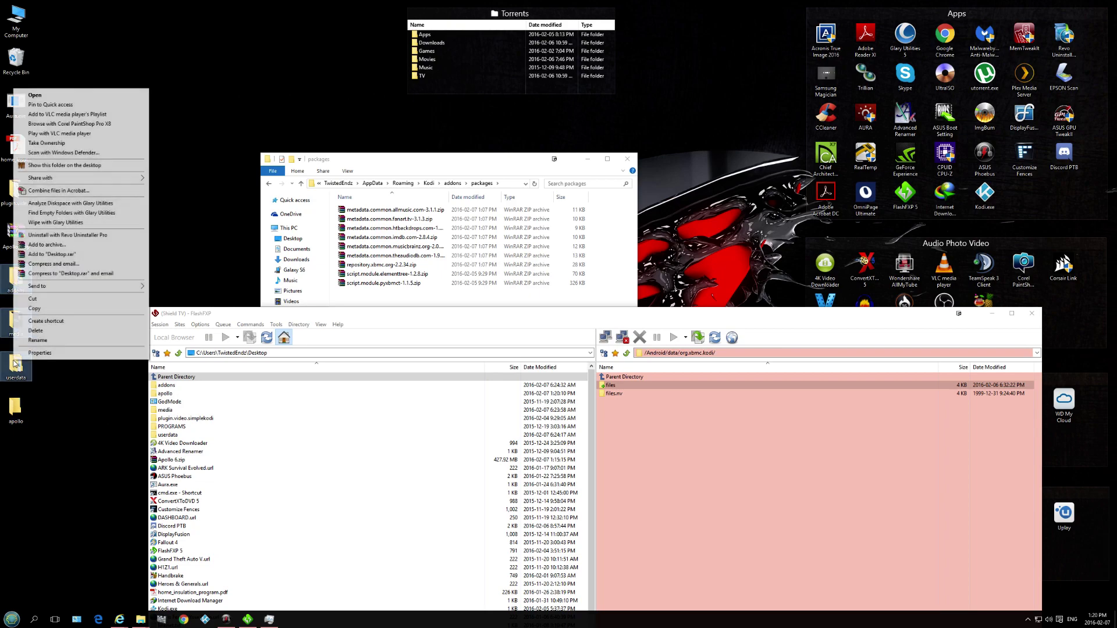
{"action": "left_click", "coordinate": [58, 300]}
{"action": "right_click", "coordinate": [16, 409]}
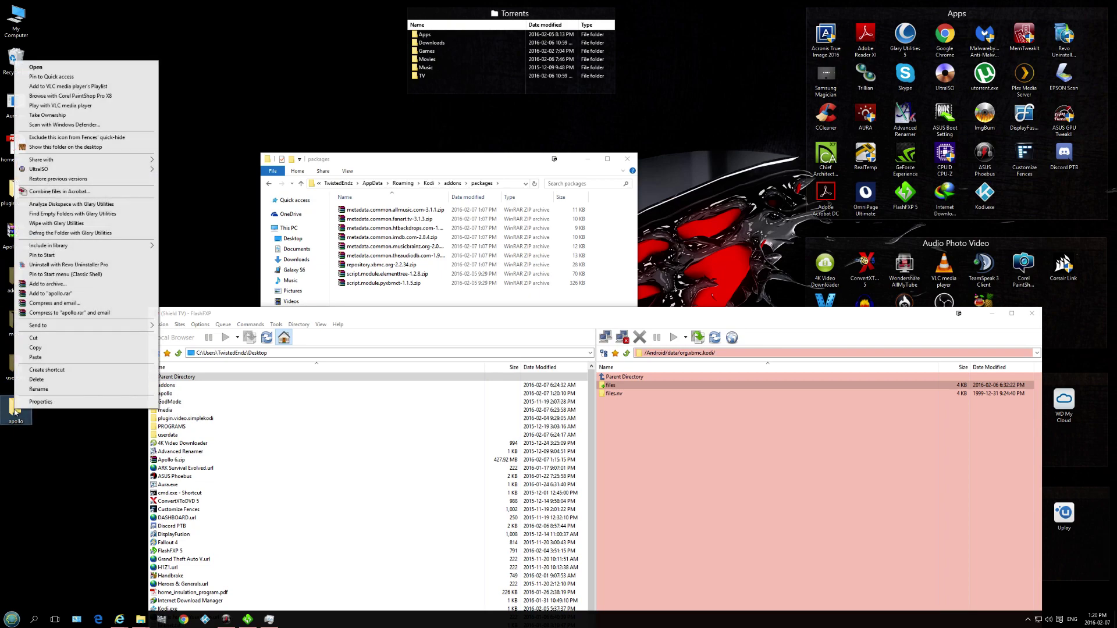
{"action": "left_click", "coordinate": [35, 357]}
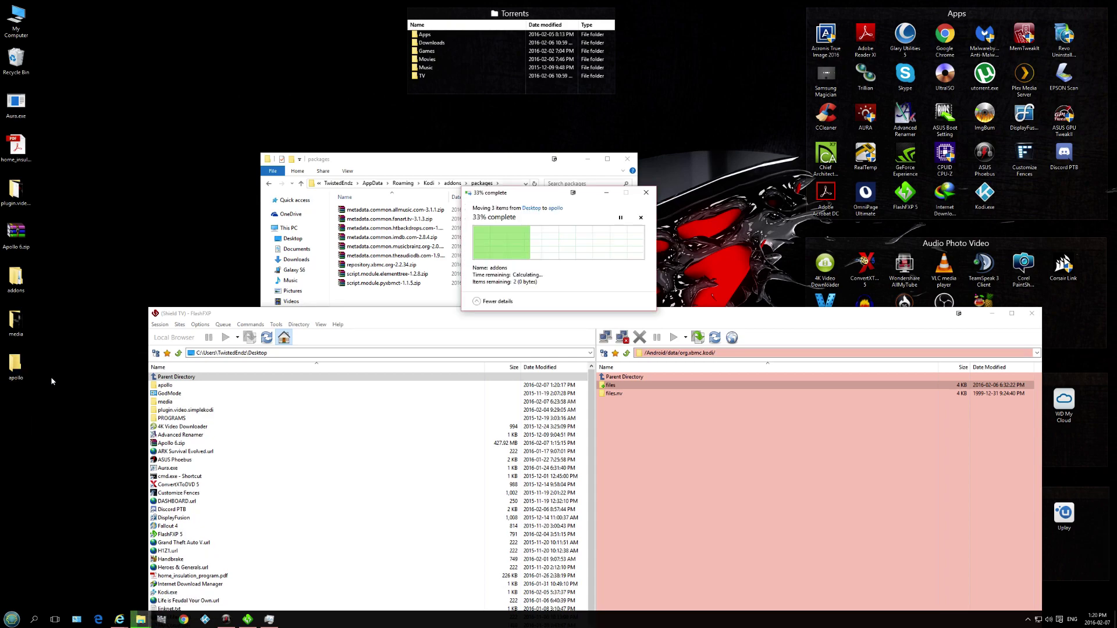
Open the apollo folder in FlashFXP's local browser and start transferring the Shield TV files folder into it
{"action": "left_click_drag", "start_coordinate": [253, 314], "coordinate": [254, 207]}
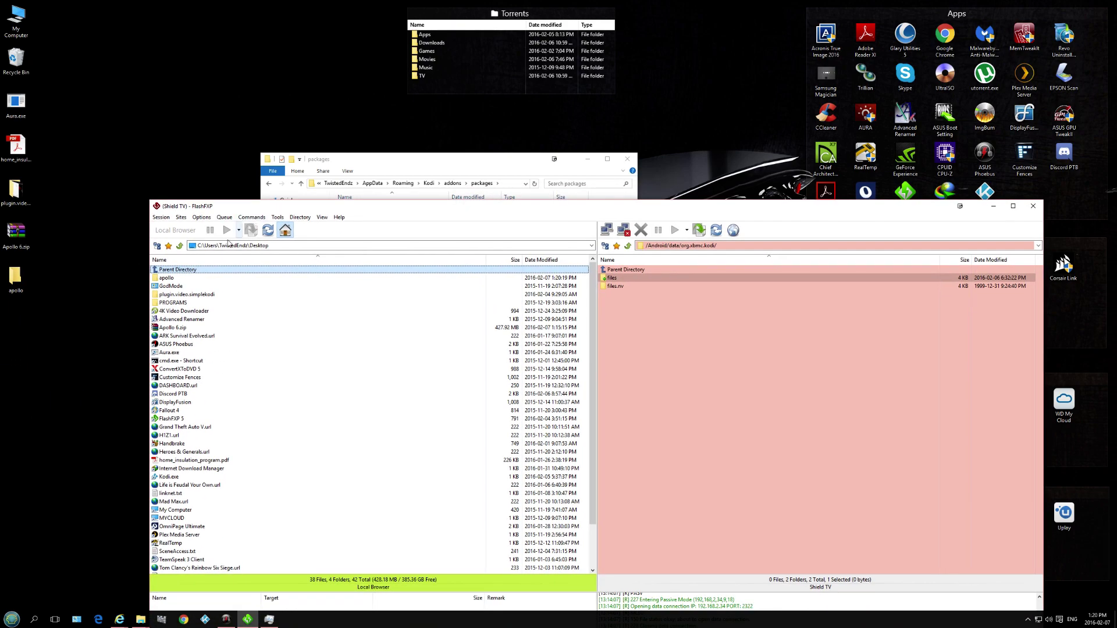
{"action": "double_click", "coordinate": [173, 279]}
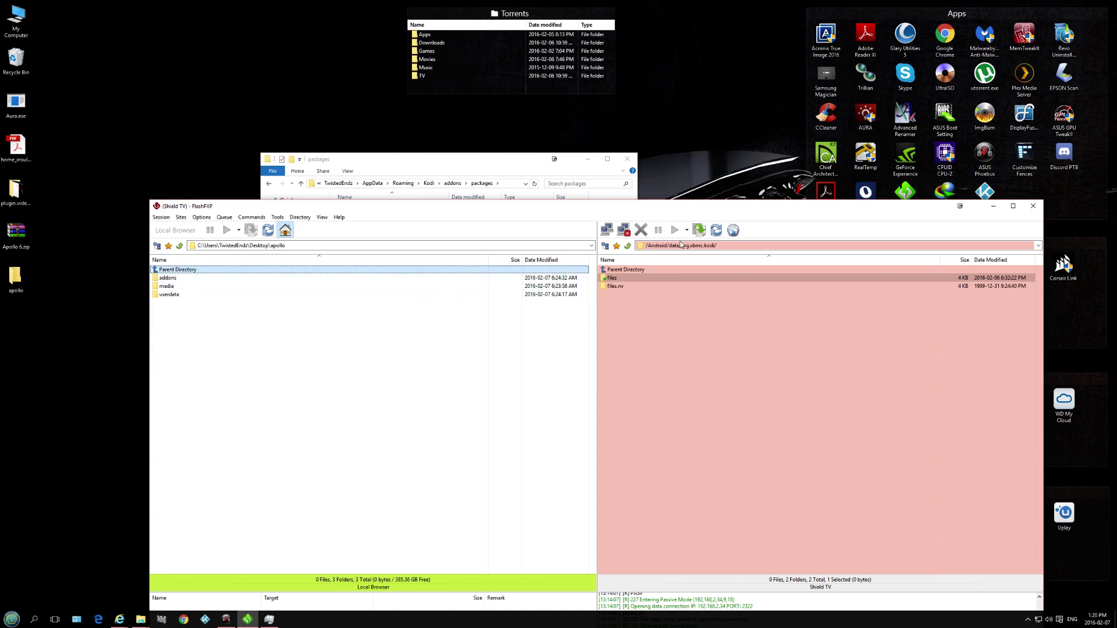
{"action": "left_click", "coordinate": [699, 231]}
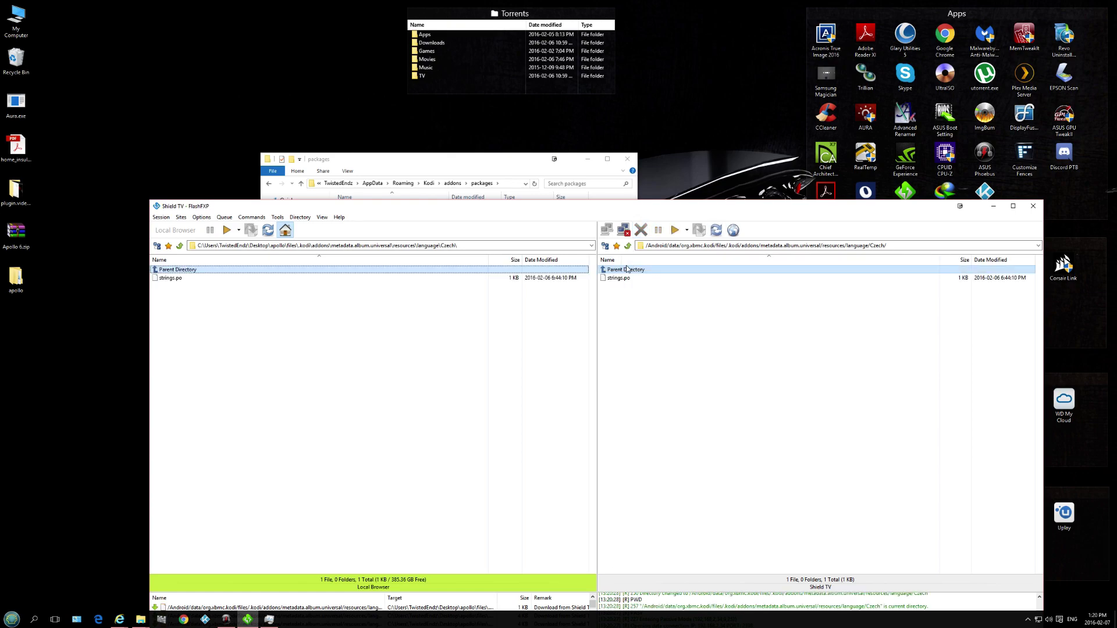
{"action": "left_click", "coordinate": [249, 278]}
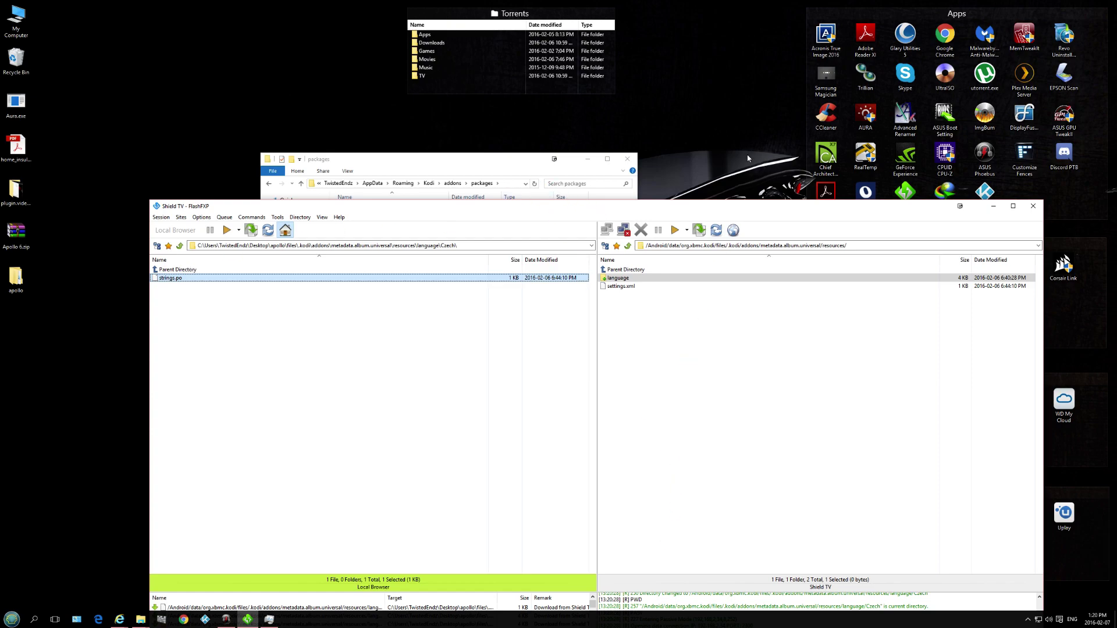
Exit FlashFXP with the queue still filled and minimize the packages folder window
{"action": "left_click", "coordinate": [1033, 208]}
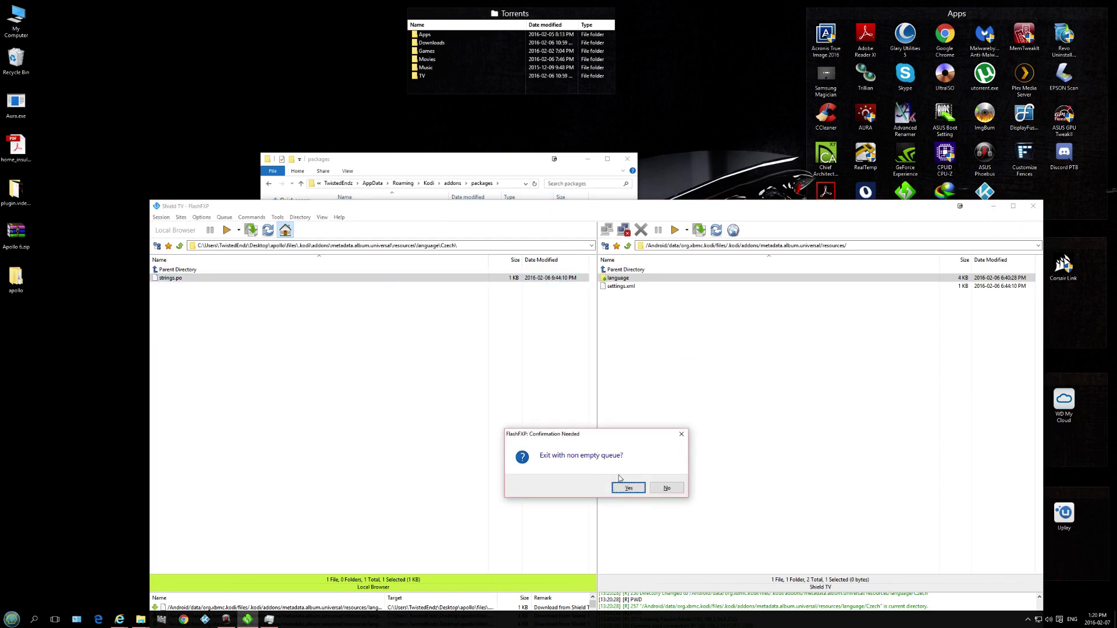
{"action": "left_click", "coordinate": [622, 487]}
{"action": "left_click_drag", "start_coordinate": [579, 160], "coordinate": [538, 8]}
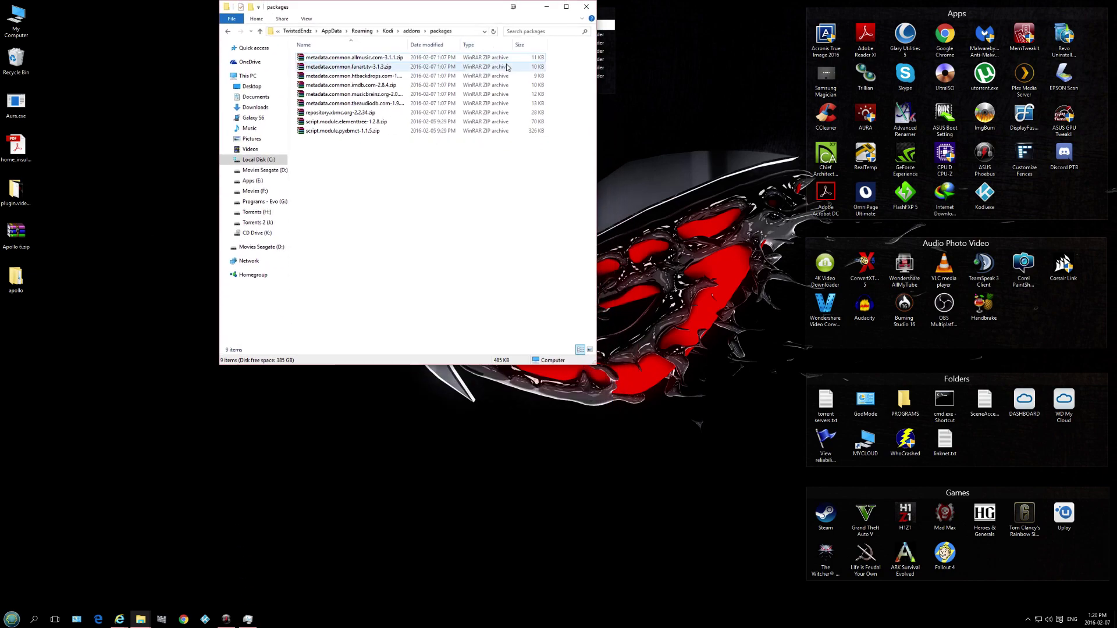
{"action": "left_click", "coordinate": [134, 623]}
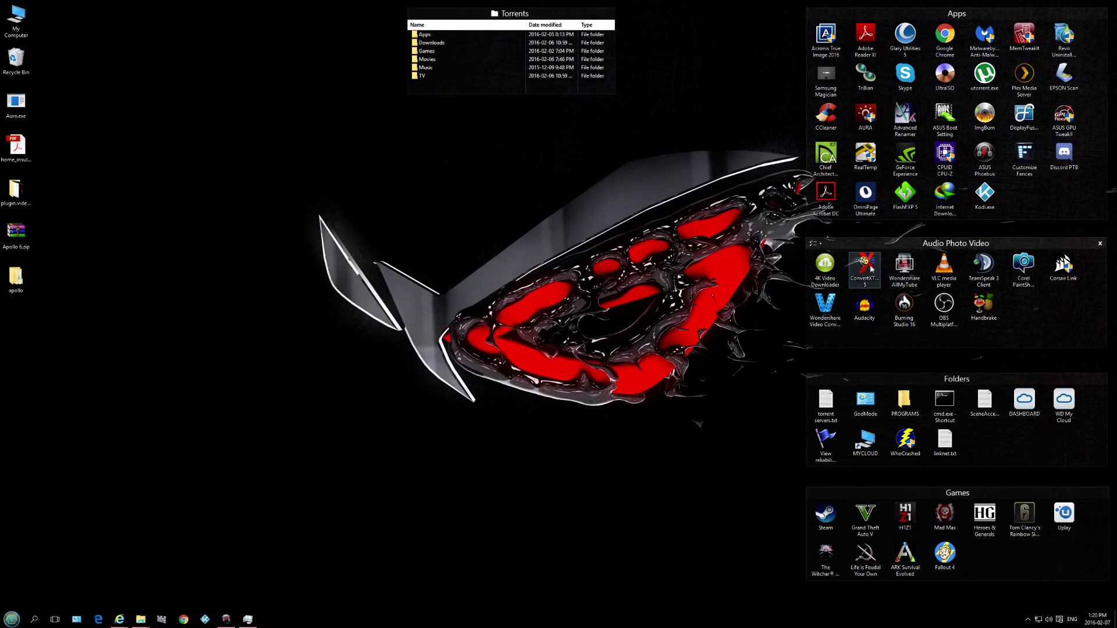
Reopen FlashFXP, delete all saved queue files and connect to Shield TV
{"action": "double_click", "coordinate": [902, 198]}
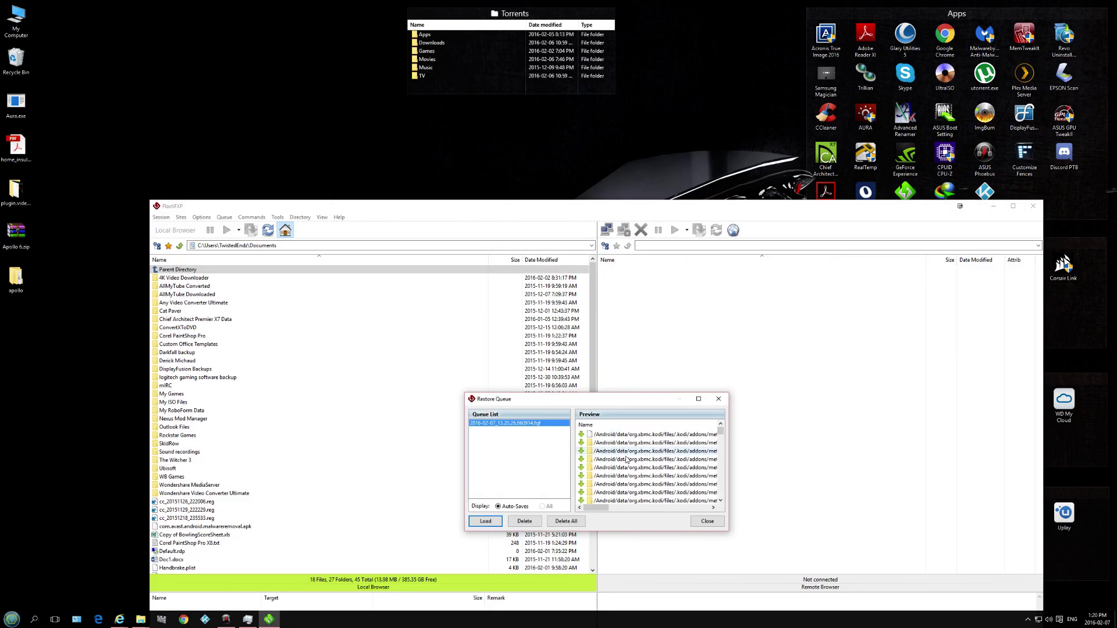
{"action": "left_click", "coordinate": [573, 522]}
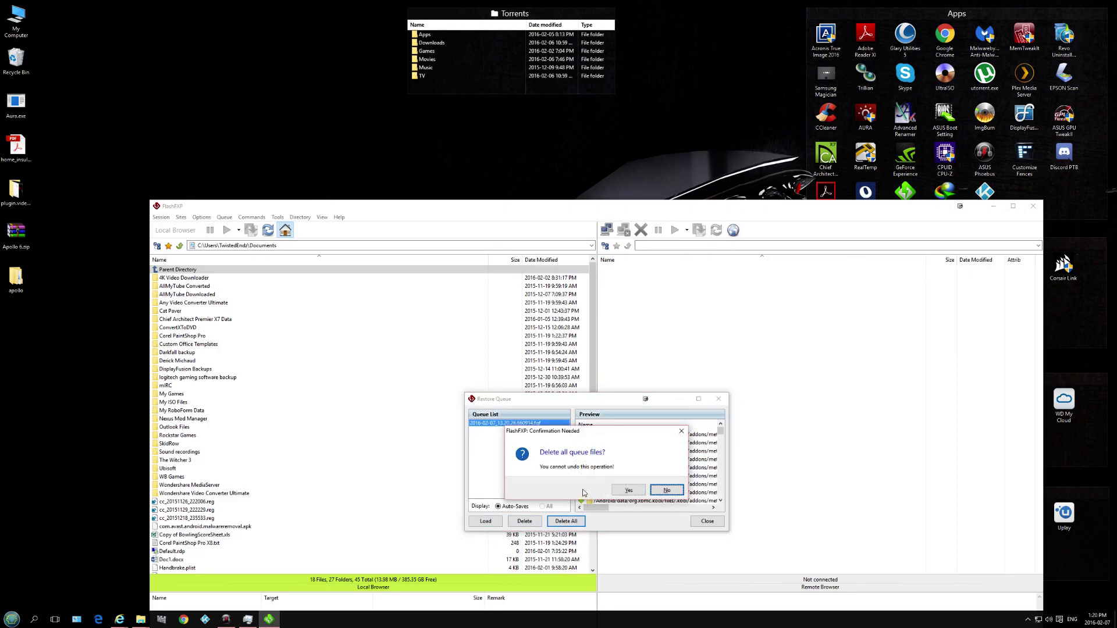
{"action": "left_click", "coordinate": [624, 491]}
{"action": "left_click", "coordinate": [607, 230]}
{"action": "left_click", "coordinate": [627, 271]}
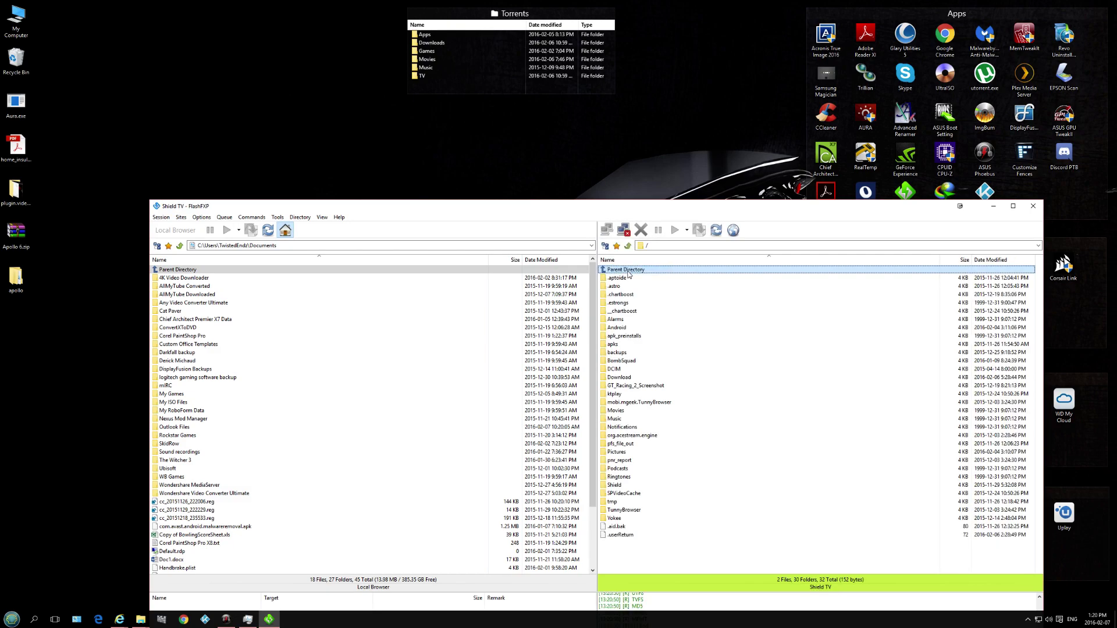
Browse the local side to the apollo folder on the Desktop
{"action": "double_click", "coordinate": [179, 269]}
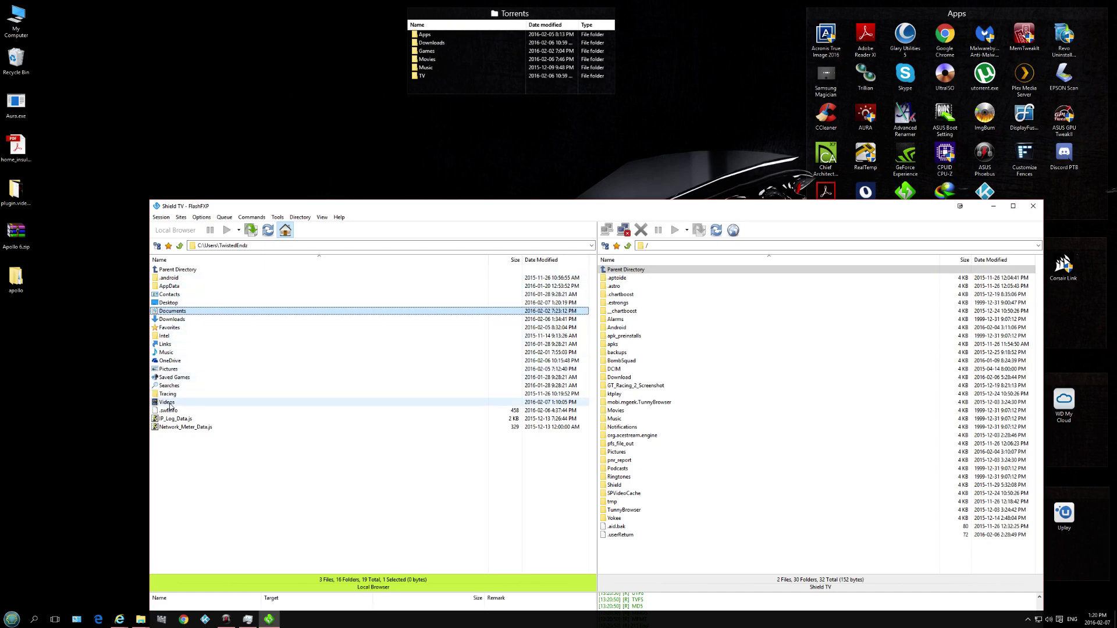
{"action": "double_click", "coordinate": [168, 303]}
{"action": "double_click", "coordinate": [171, 279]}
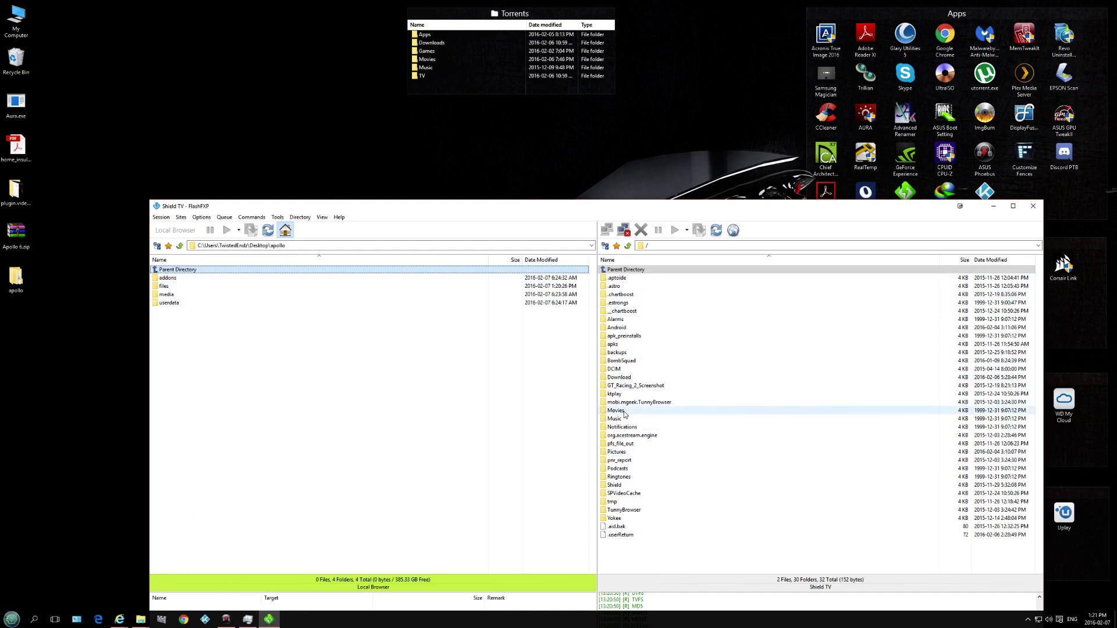
Browse the Shield TV side to /Android/data/org.xbmc.kodi/files/.kodi
{"action": "left_click", "coordinate": [620, 329]}
{"action": "double_click", "coordinate": [620, 328]}
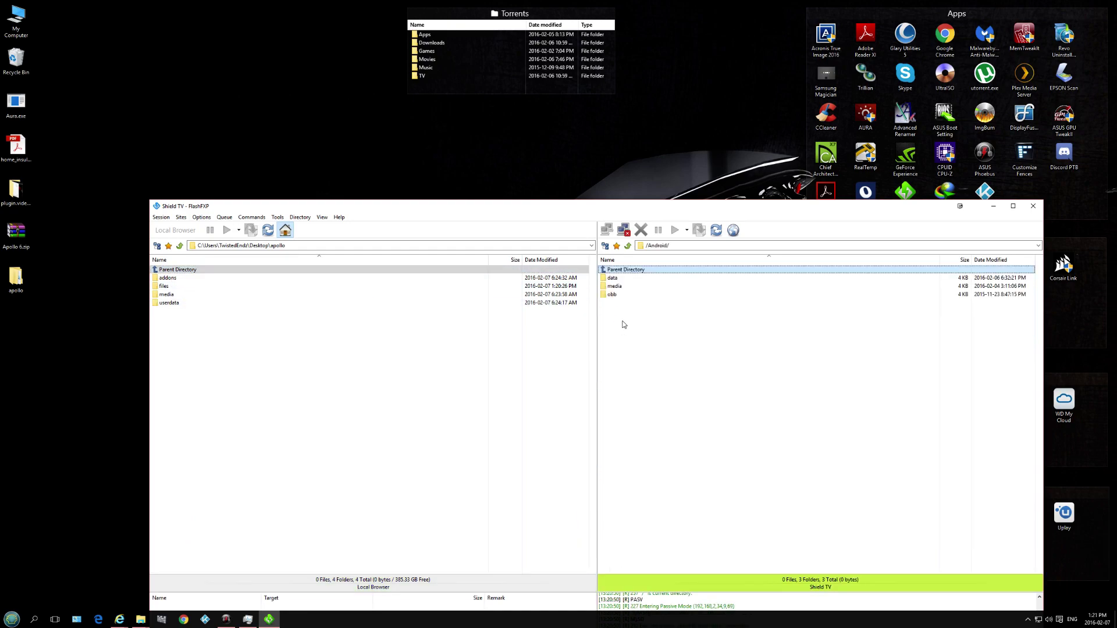
{"action": "double_click", "coordinate": [617, 279]}
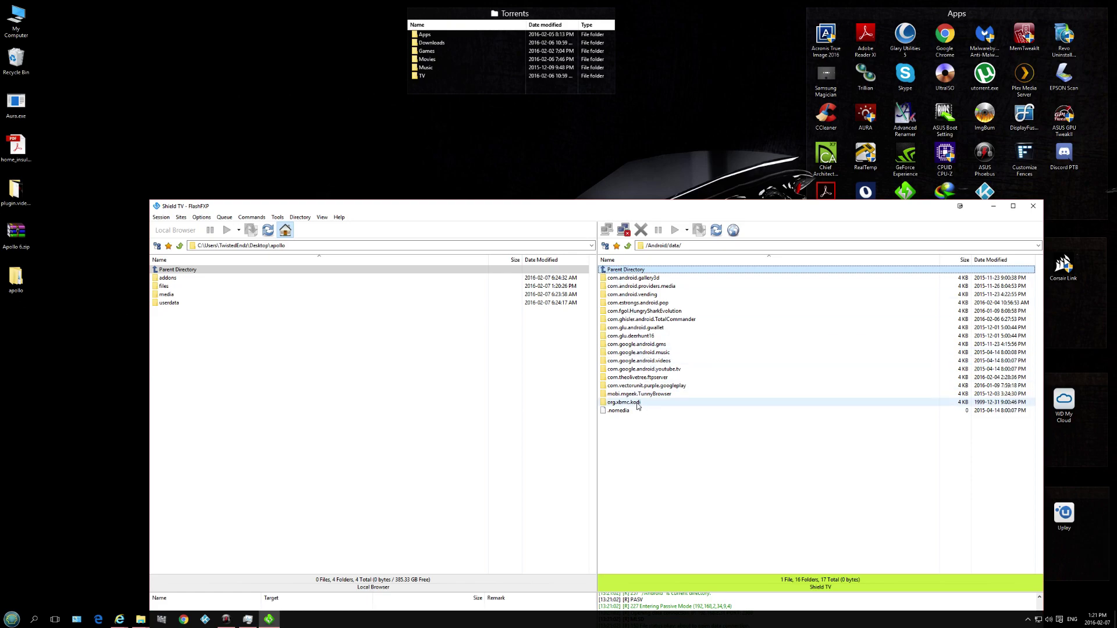
{"action": "double_click", "coordinate": [638, 402]}
{"action": "double_click", "coordinate": [617, 279]}
{"action": "left_click", "coordinate": [618, 279]}
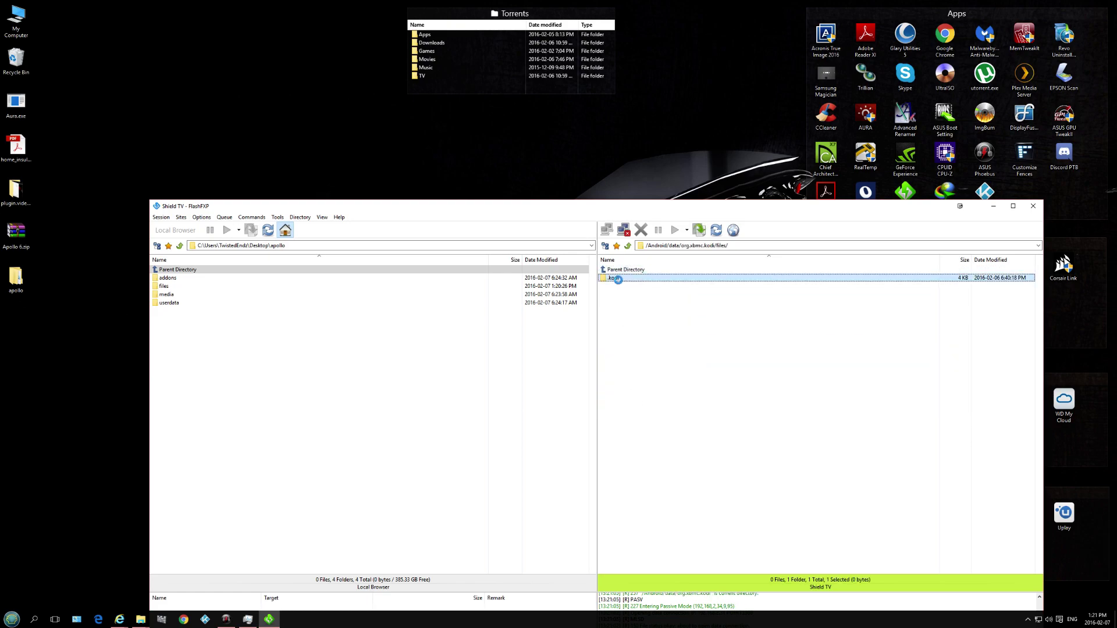
Select the local addons, files, media and userdata folders, show their transfer options and move the FlashFXP window up
{"action": "left_click", "coordinate": [211, 285]}
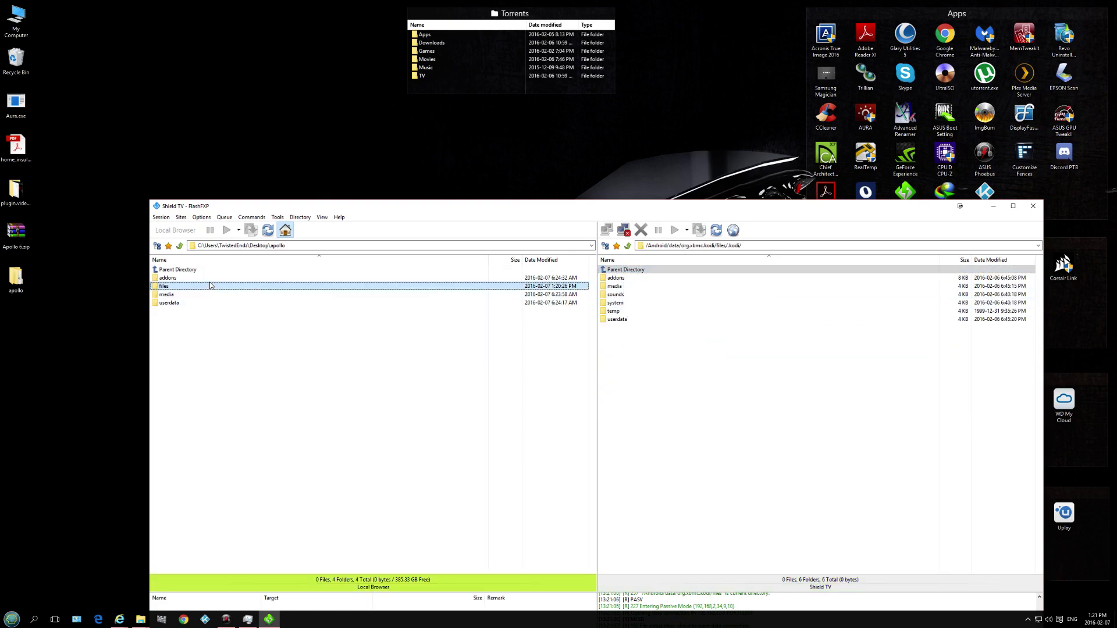
{"action": "left_click", "coordinate": [207, 278]}
{"action": "left_click", "coordinate": [188, 303], "text": "shift"}
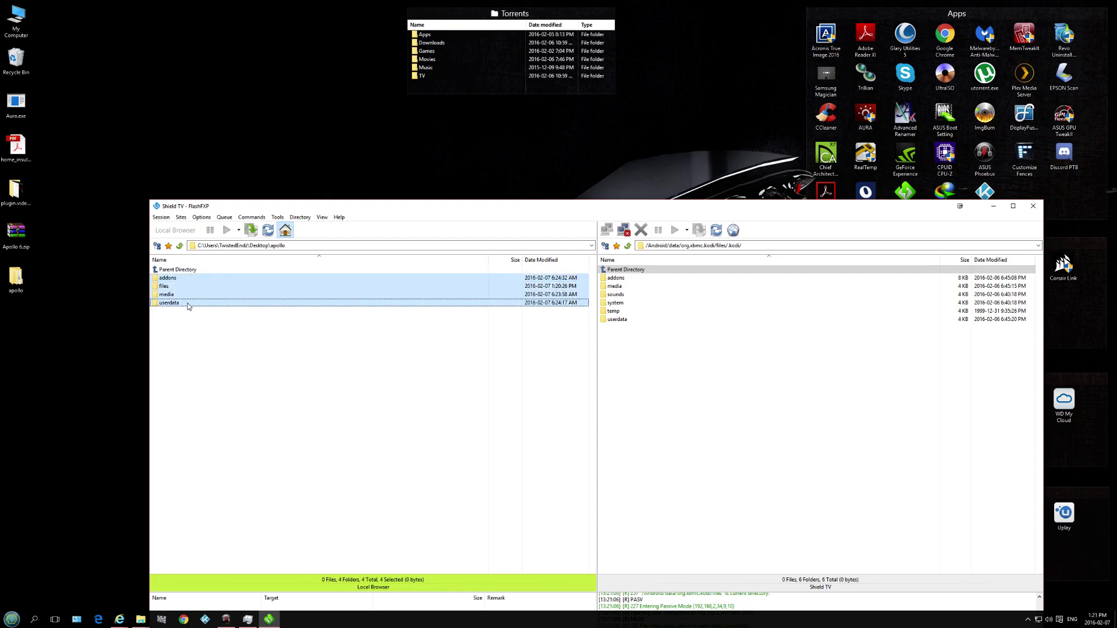
{"action": "right_click", "coordinate": [186, 293]}
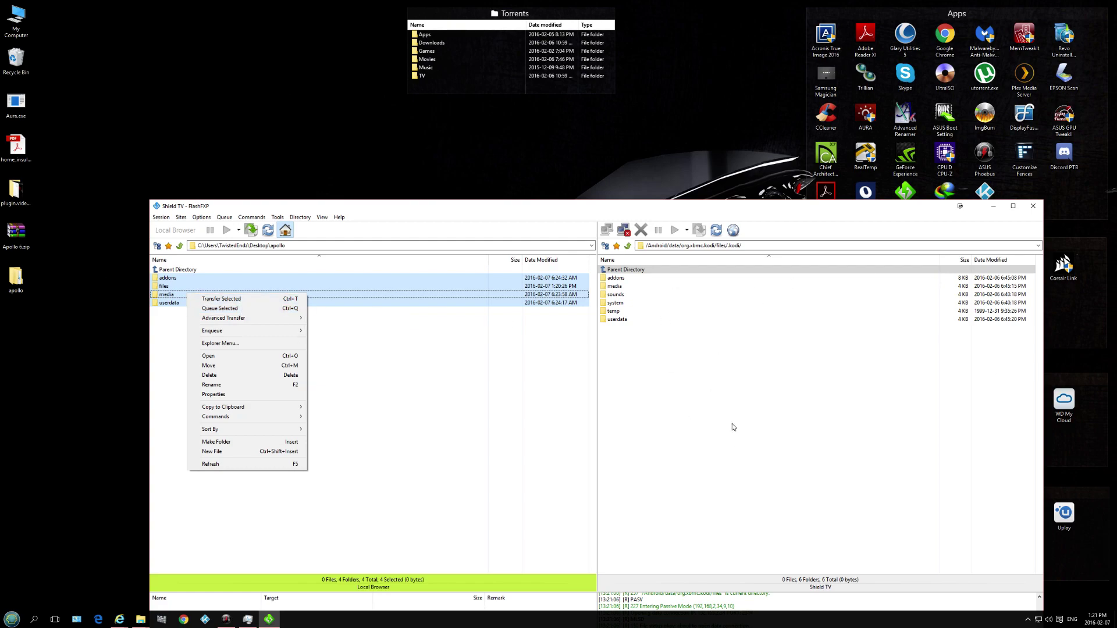
{"action": "left_click_drag", "start_coordinate": [786, 213], "coordinate": [720, 150]}
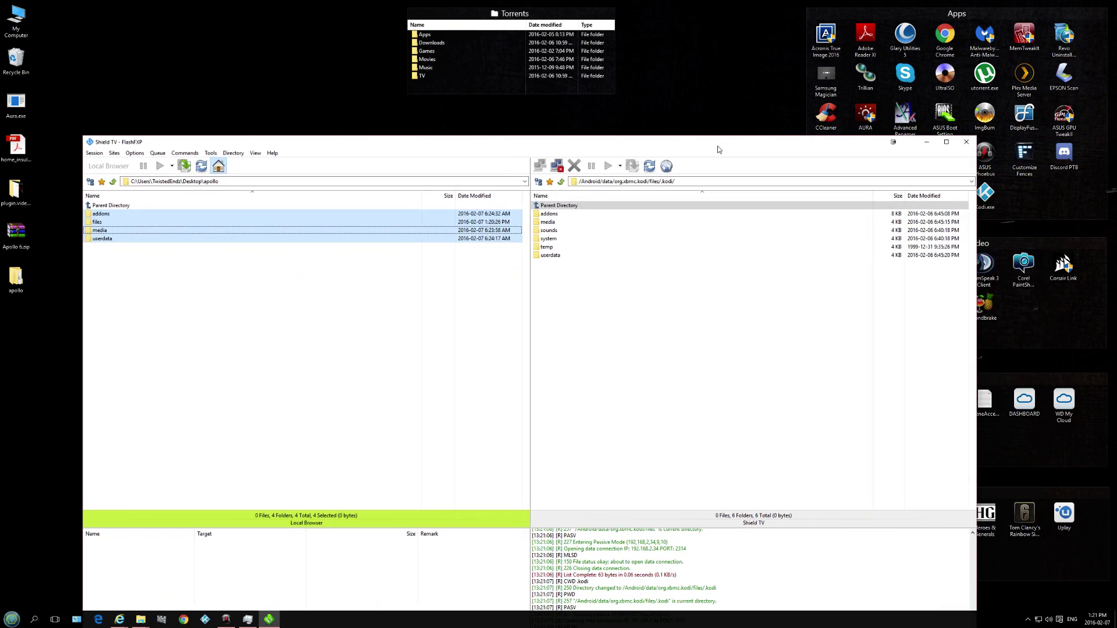